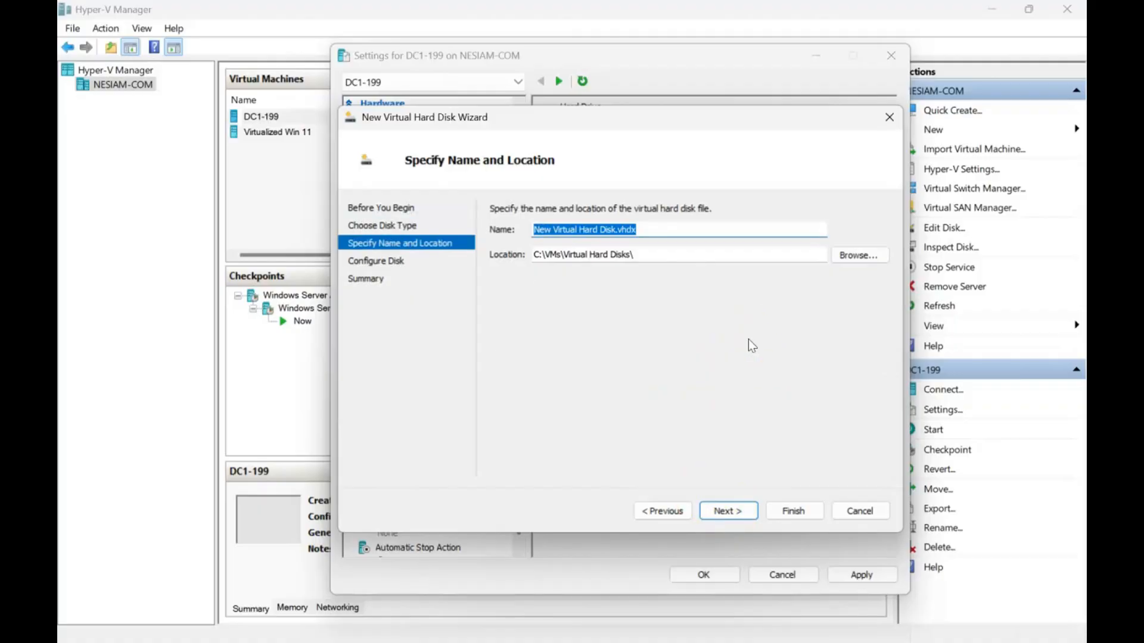
- Name the new virtual hard disk RestoredAD-DataFromAzureBackup and store it in C:\VMs\Windows Server A\Virtual Hard Disks
type("RestoredAD-DataFromAzureBackup")
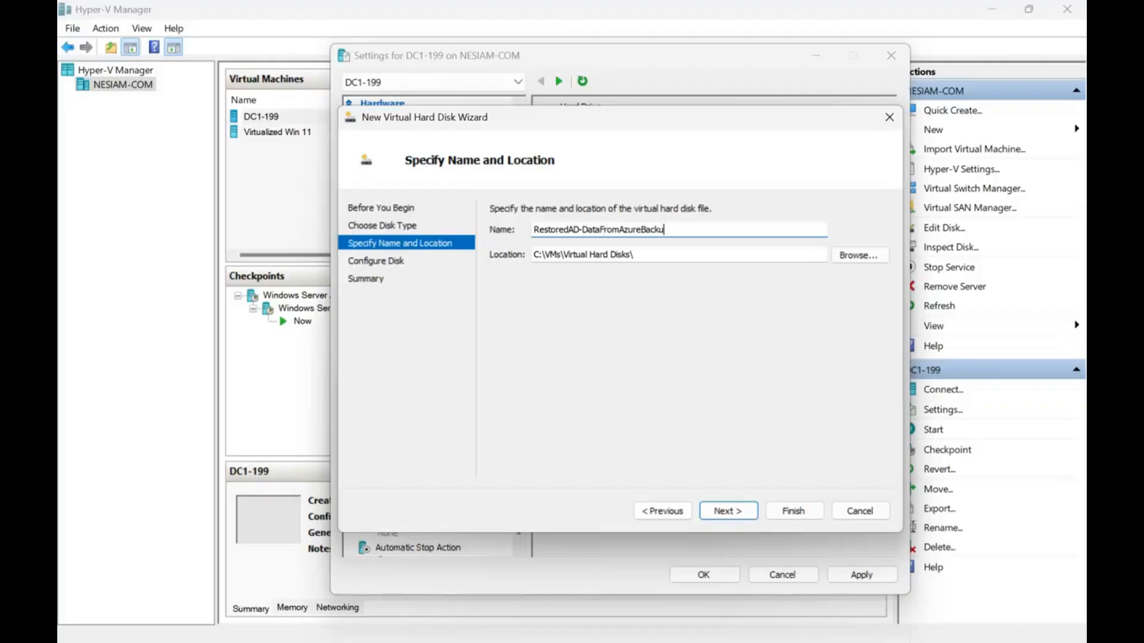
left_click(860, 256)
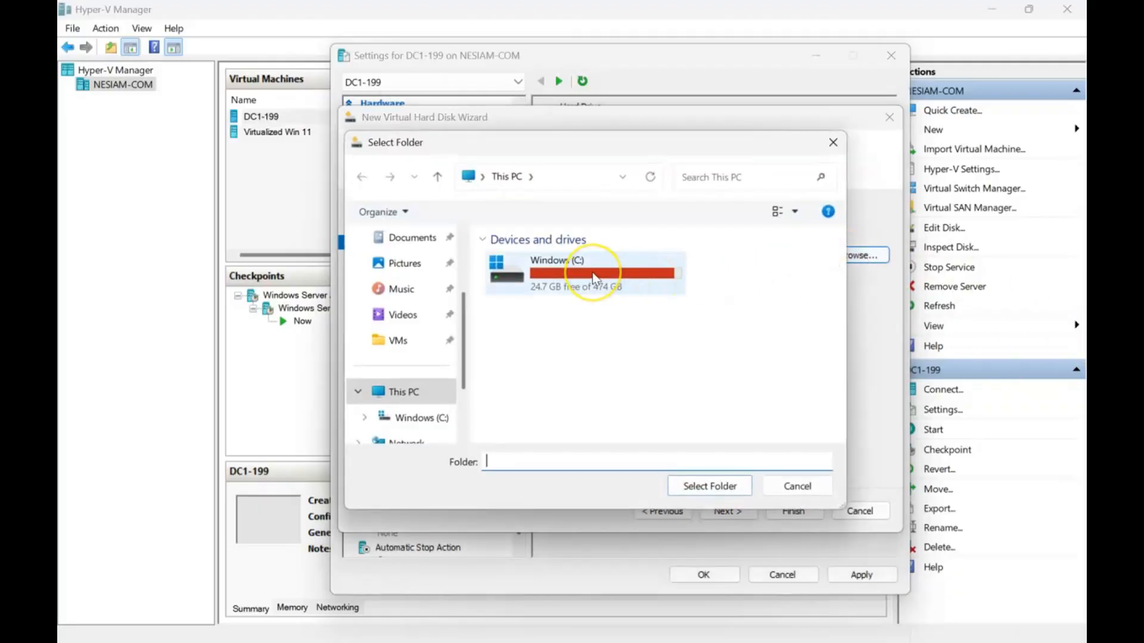
double_click(592, 274)
scroll(524, 372, "down", 1)
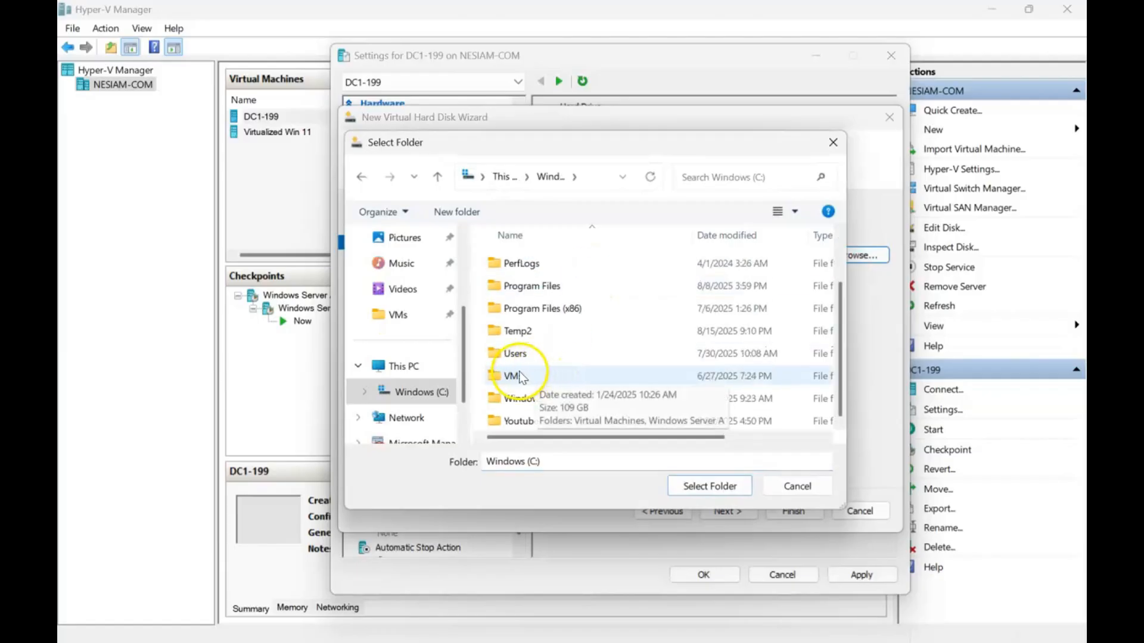
left_click(515, 378)
double_click(514, 377)
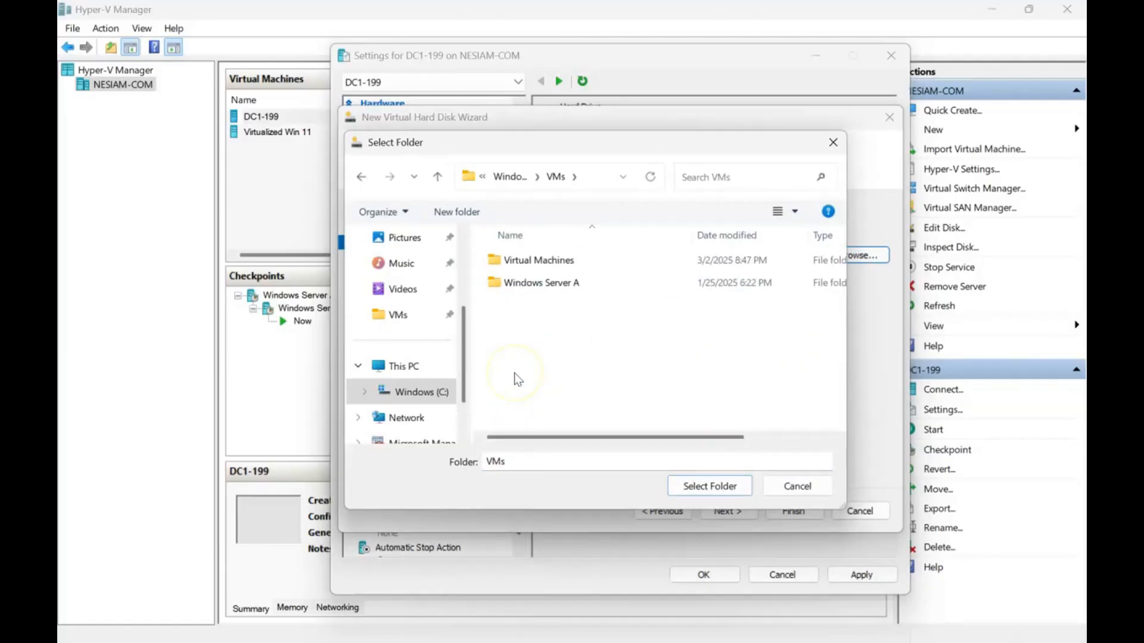
double_click(553, 288)
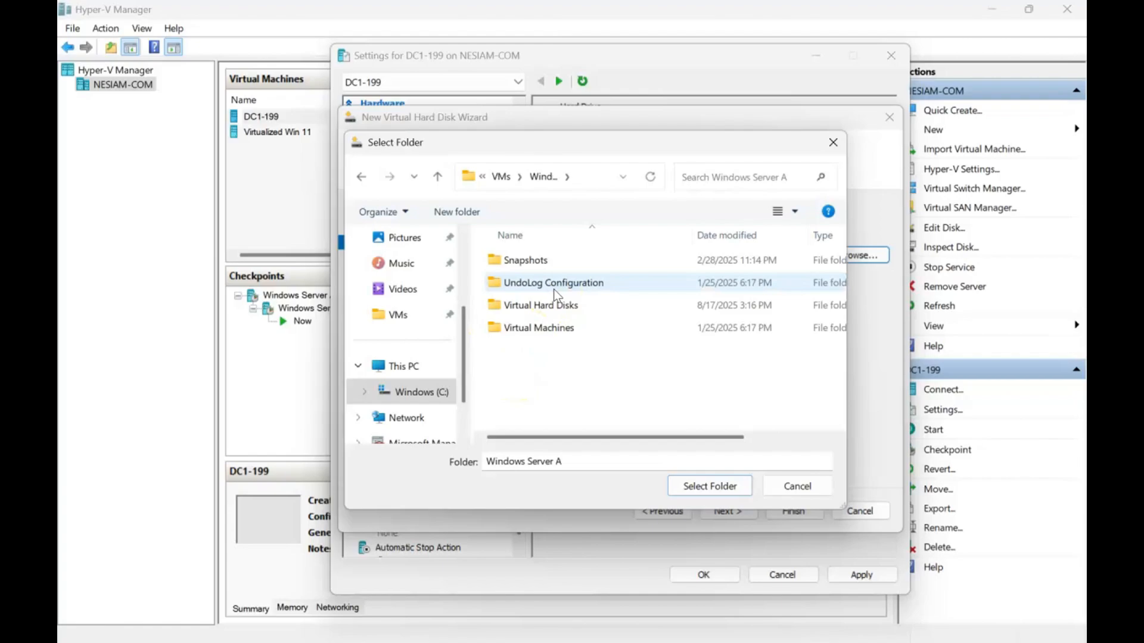
double_click(557, 303)
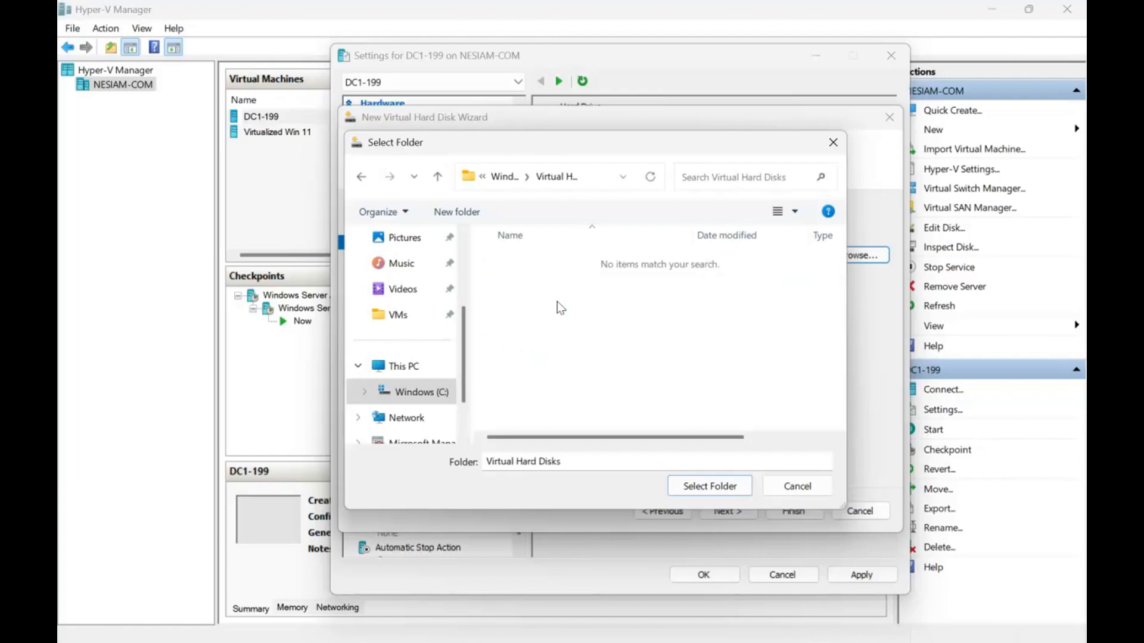
left_click(709, 487)
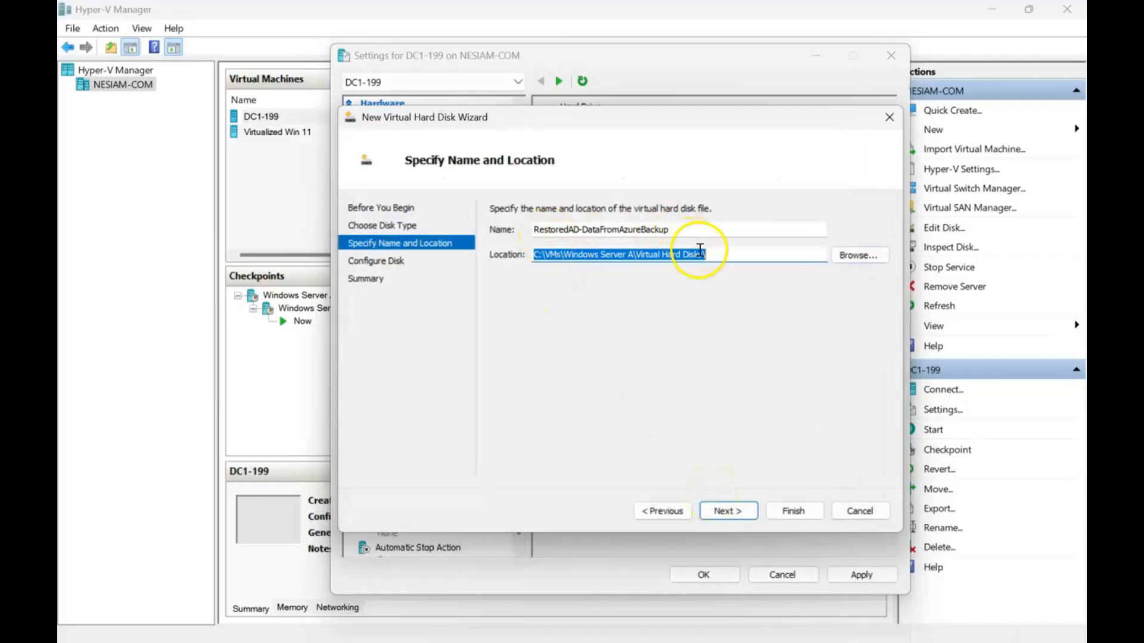
left_click(720, 513)
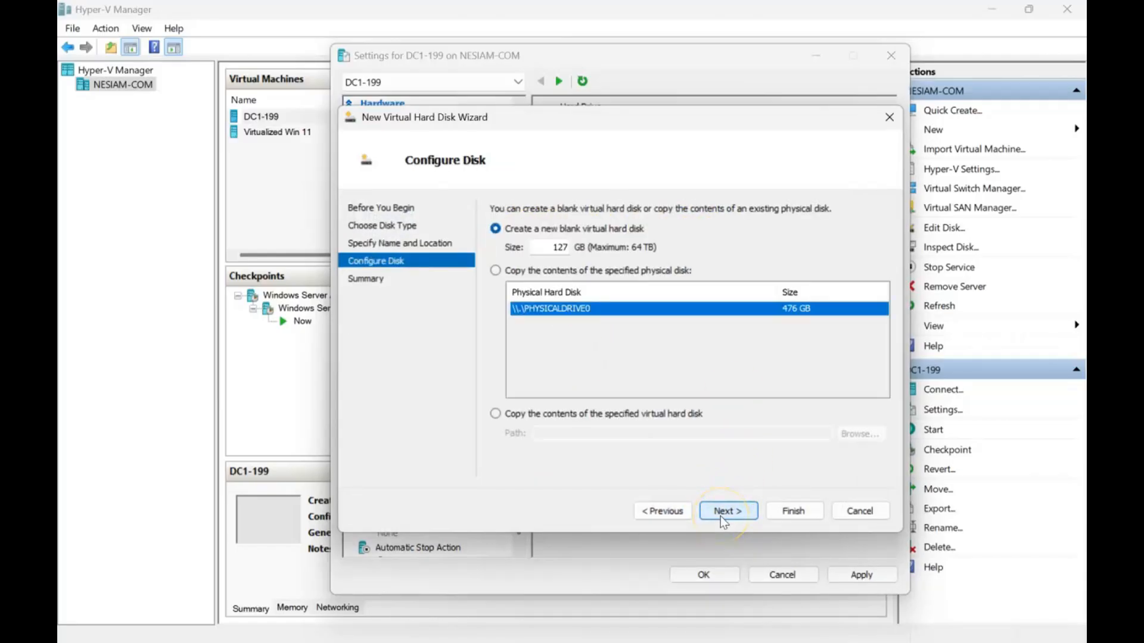
- Create the blank virtual hard disk with a size of 17 GB and apply it to the DC1-199 settings
double_click(550, 246)
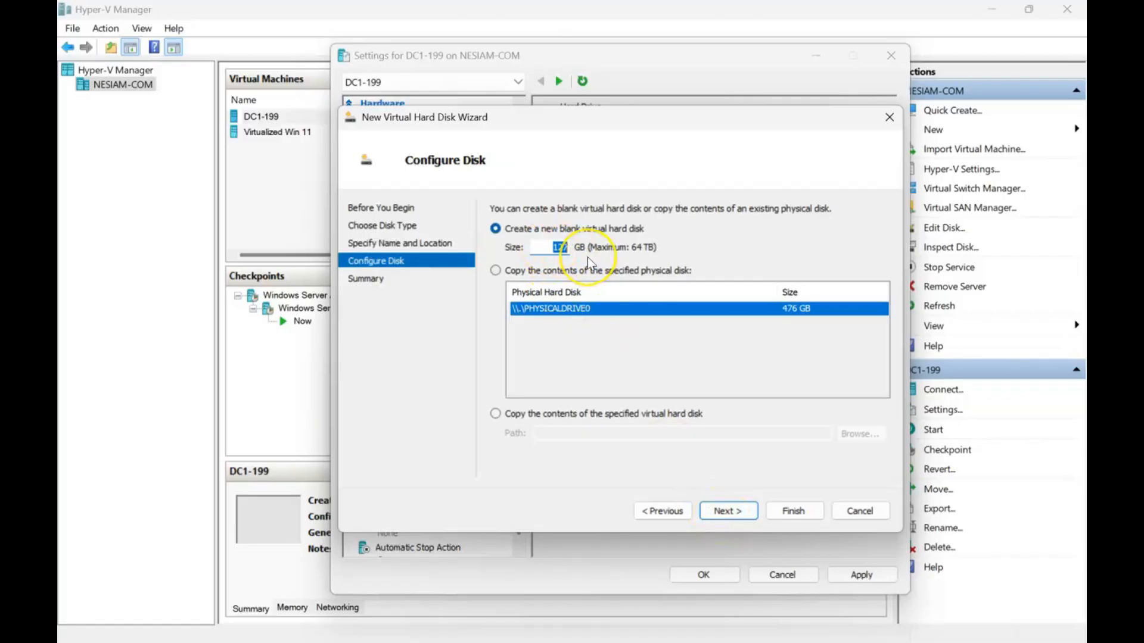
type("1")
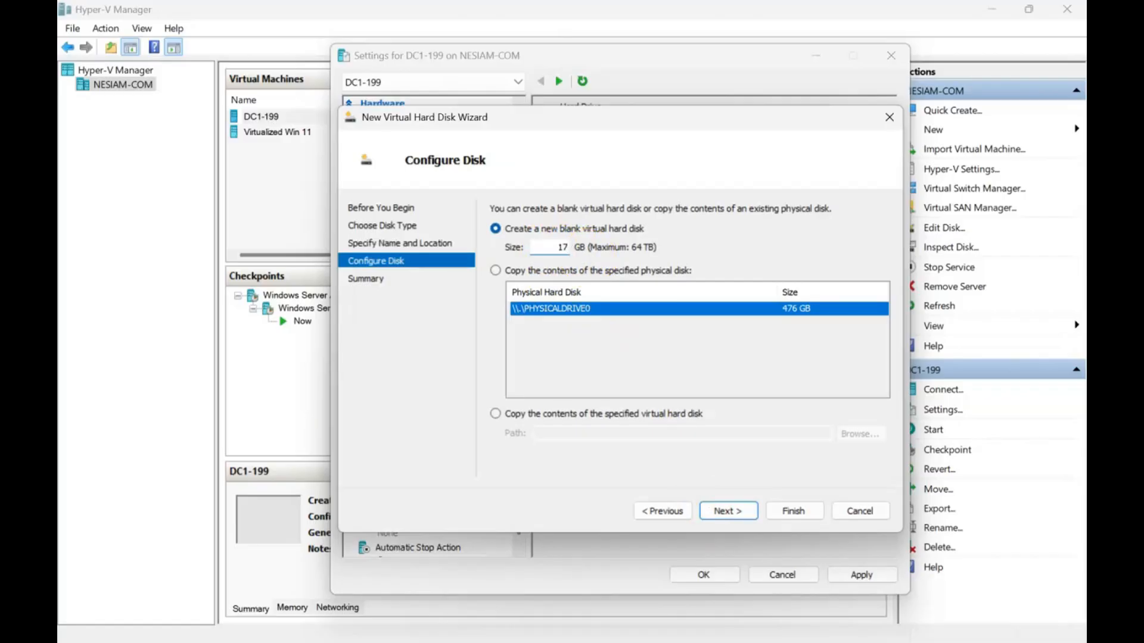
left_click(724, 511)
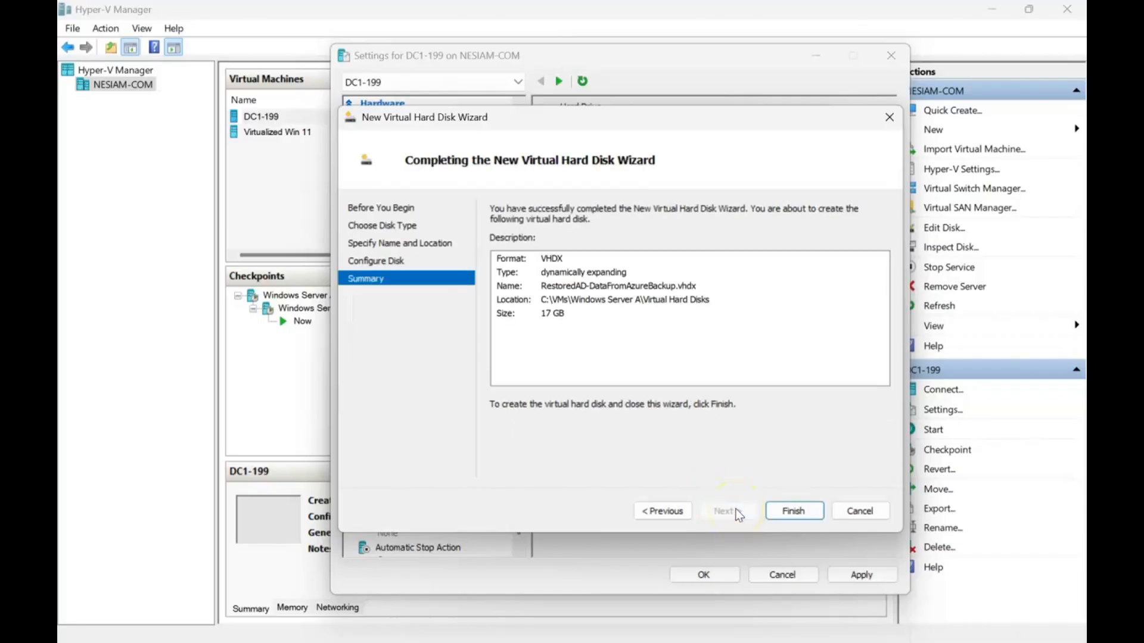
left_click(792, 514)
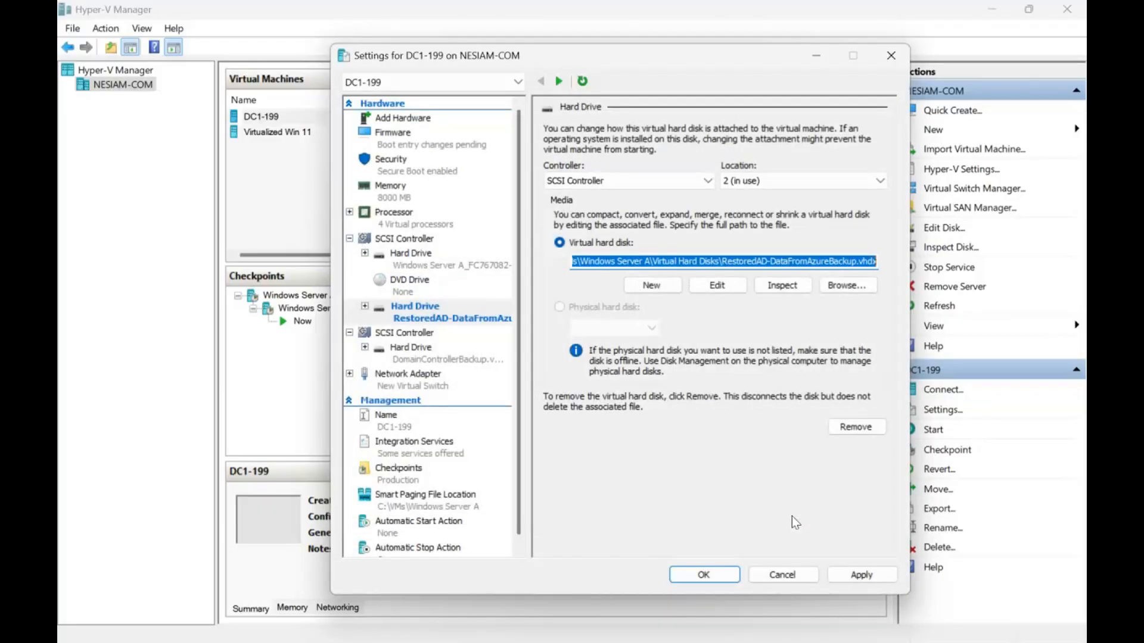
left_click(878, 578)
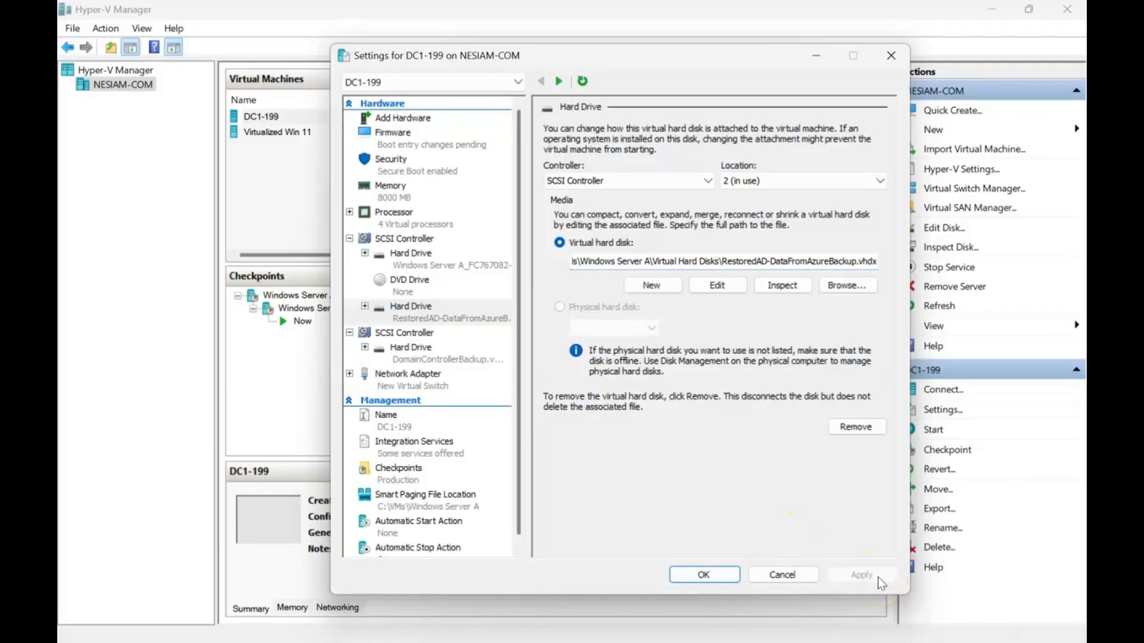
- Inspect the attached virtual hard disk's properties, and close the DC1-199 settings
left_click(792, 287)
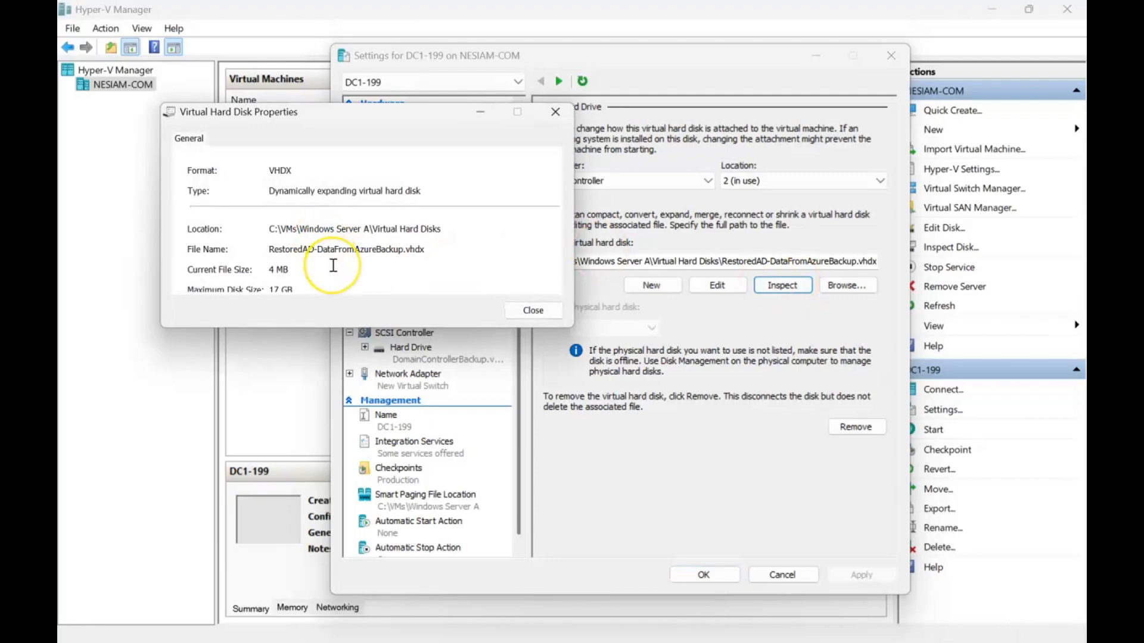
left_click(532, 310)
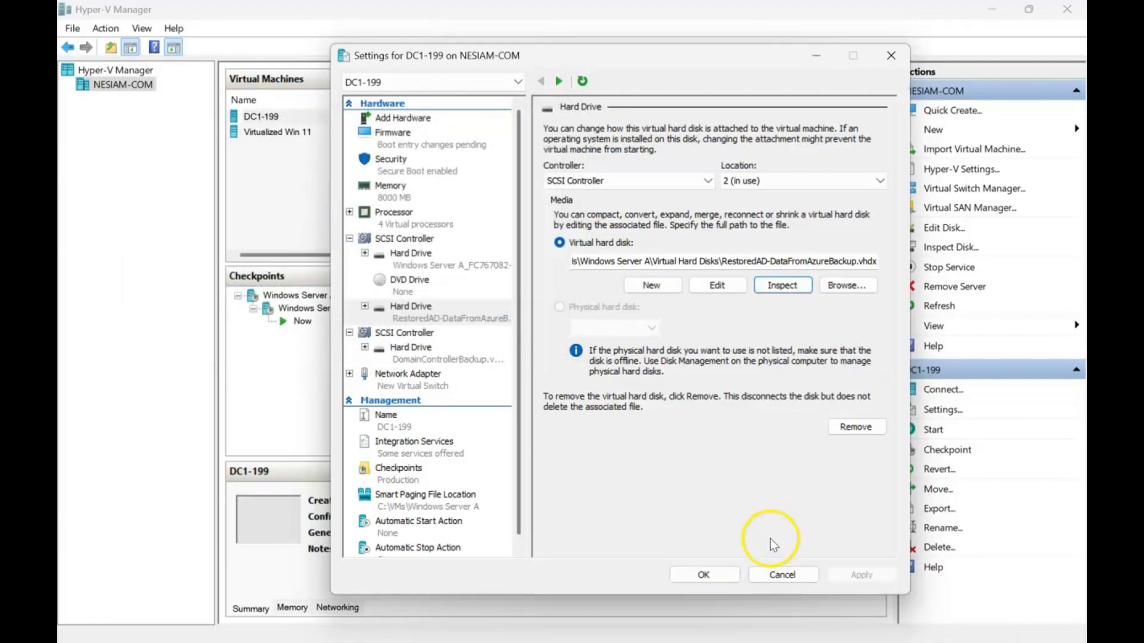
left_click(723, 574)
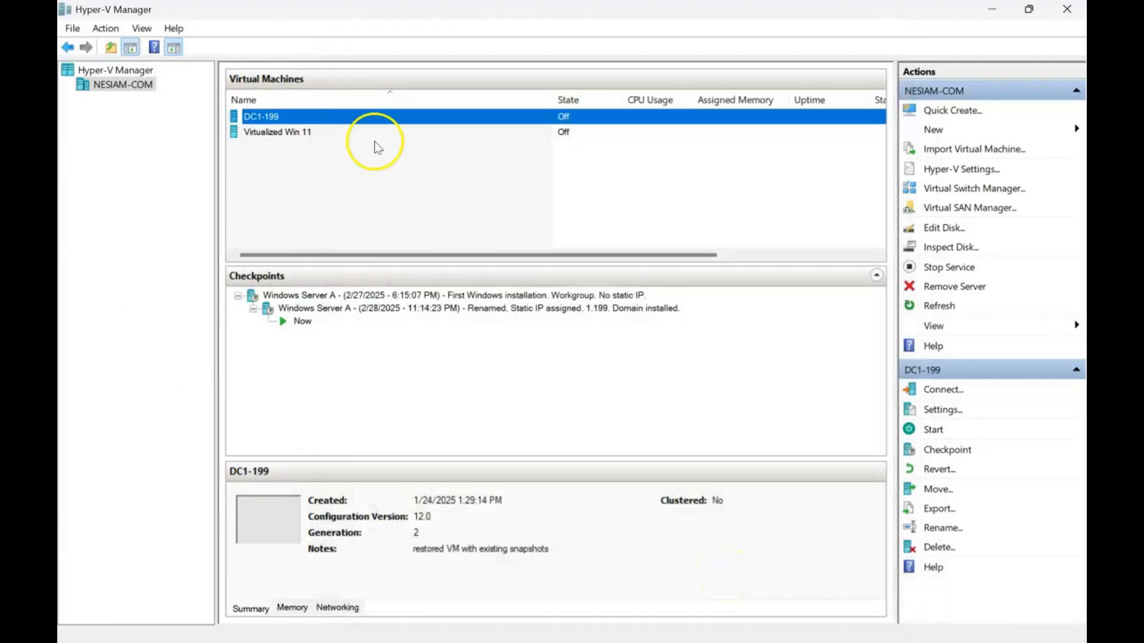
- Start the DC1-199 virtual machine and connect to it
right_click(273, 119)
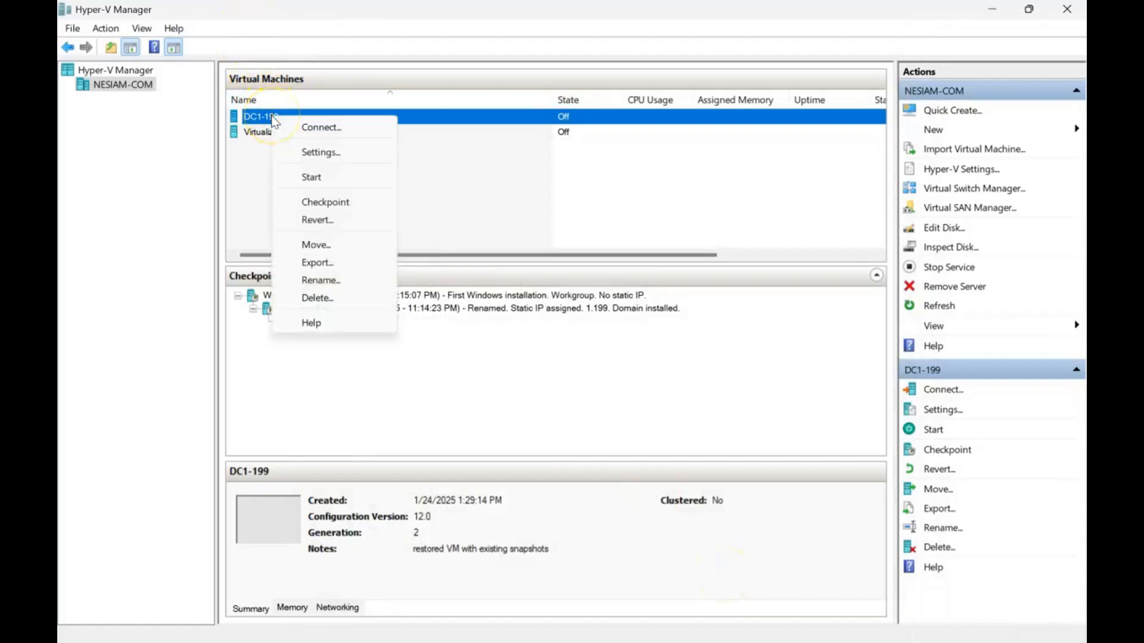
left_click(314, 178)
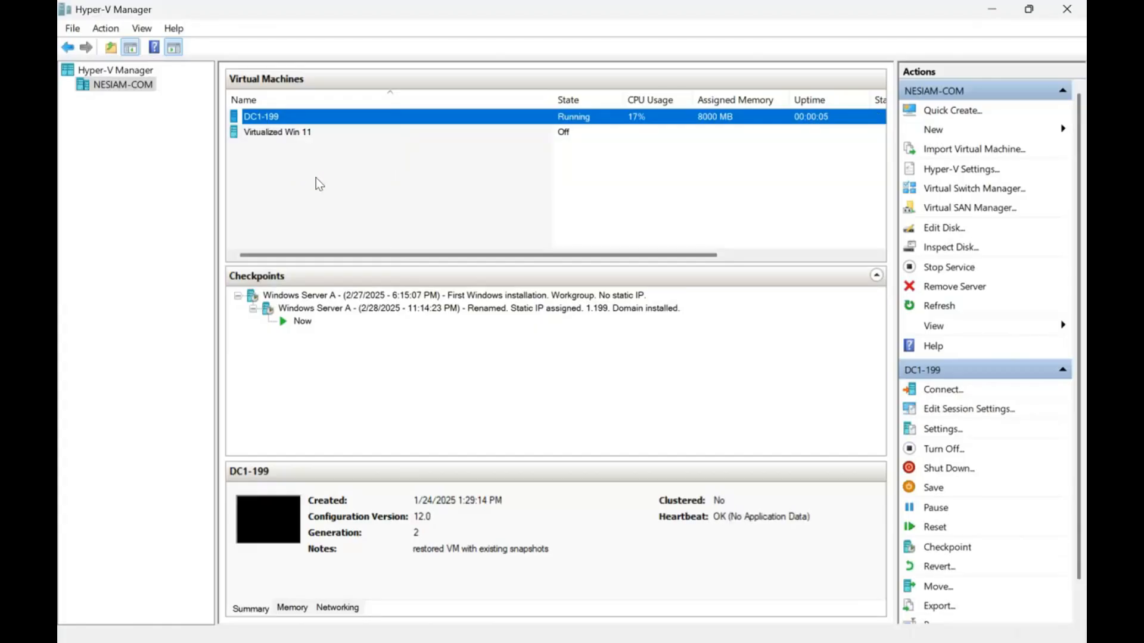
left_click(276, 116)
right_click(277, 117)
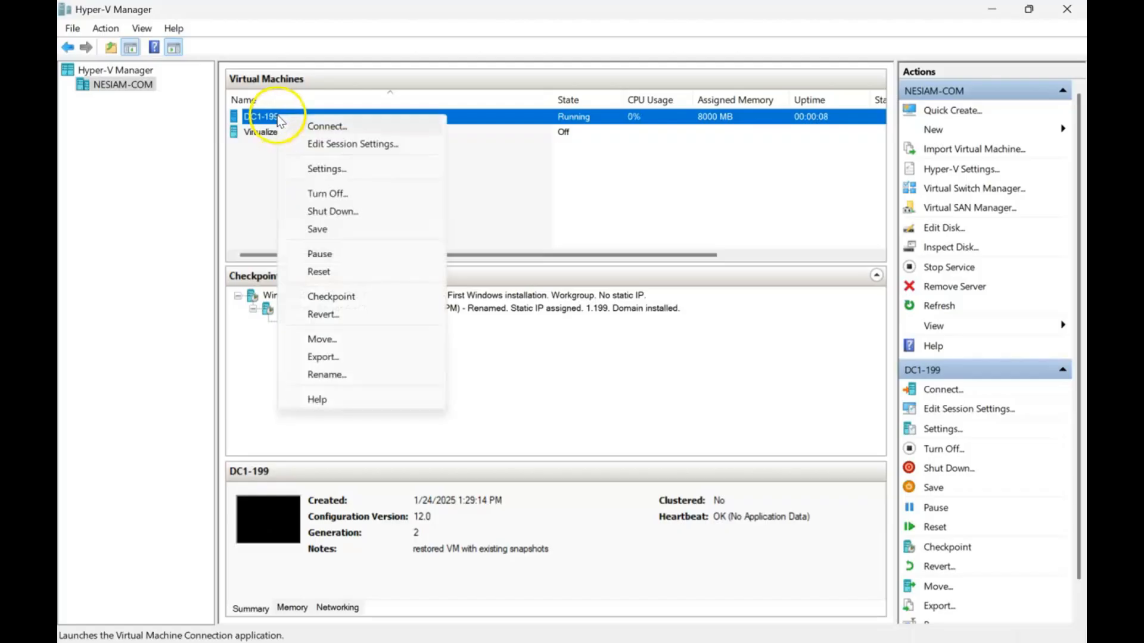
left_click(295, 127)
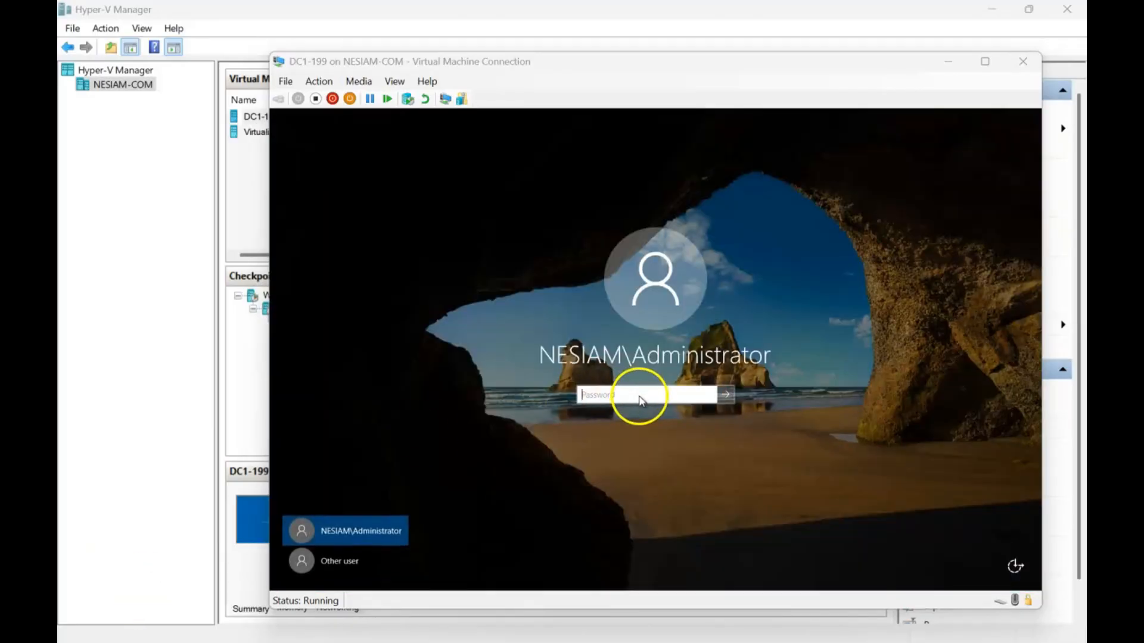
- Sign in to the virtual machine as NESIAM\Administrator with the account password
left_click(640, 398)
type("****")
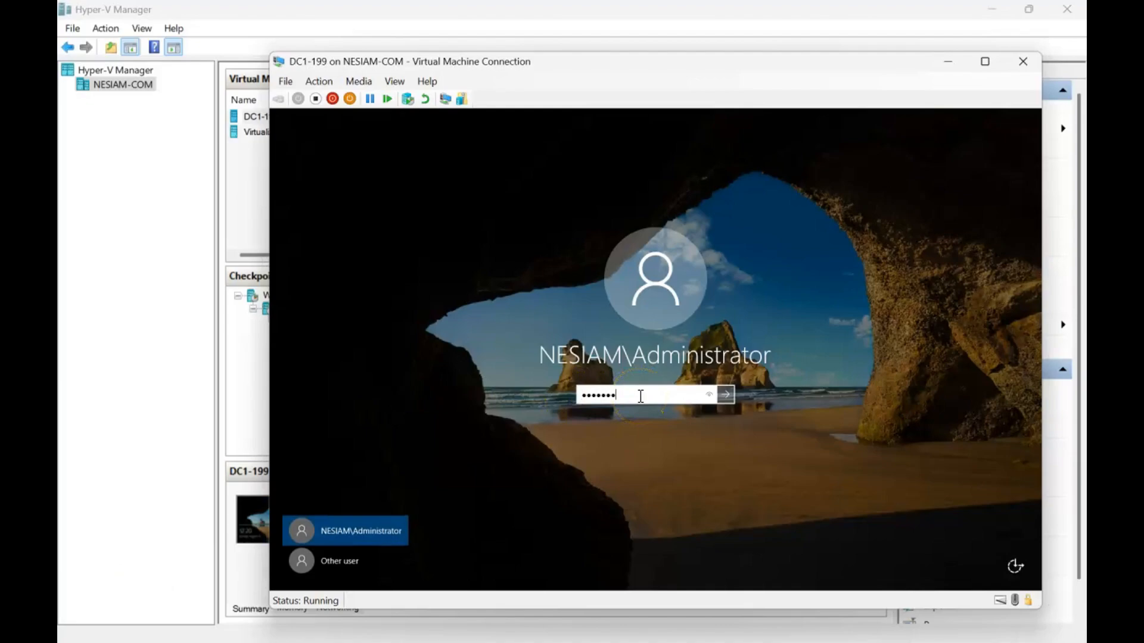
type("********")
key("Return")
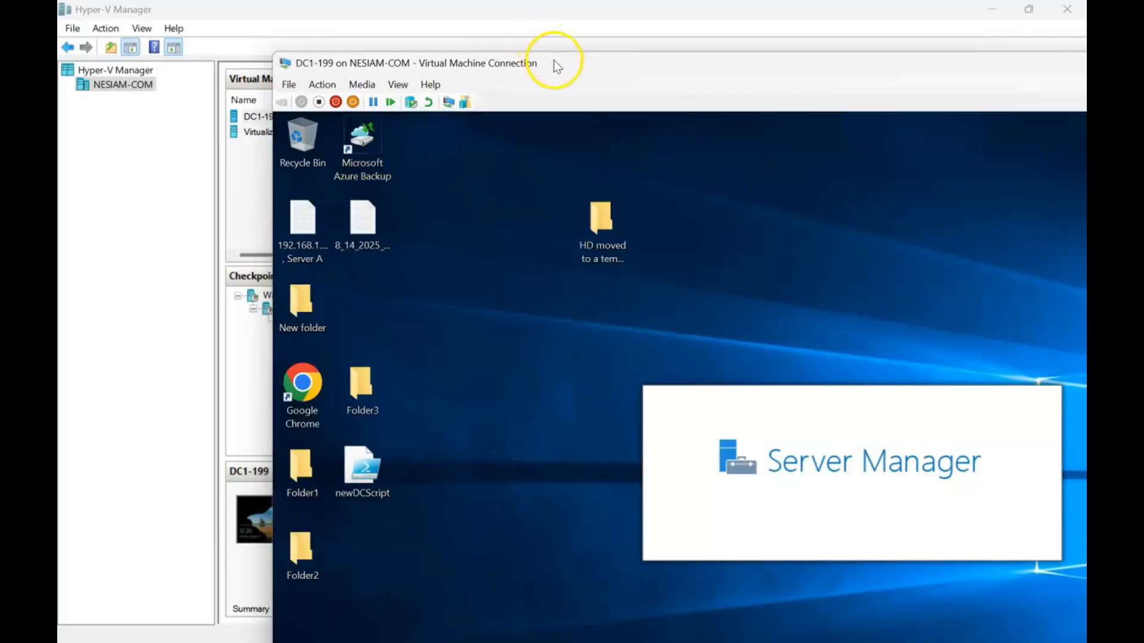
- Show the DC1-199 session full screen and close Server Manager along with its Windows Admin Center notice
left_click_drag(553, 60, 513, 14)
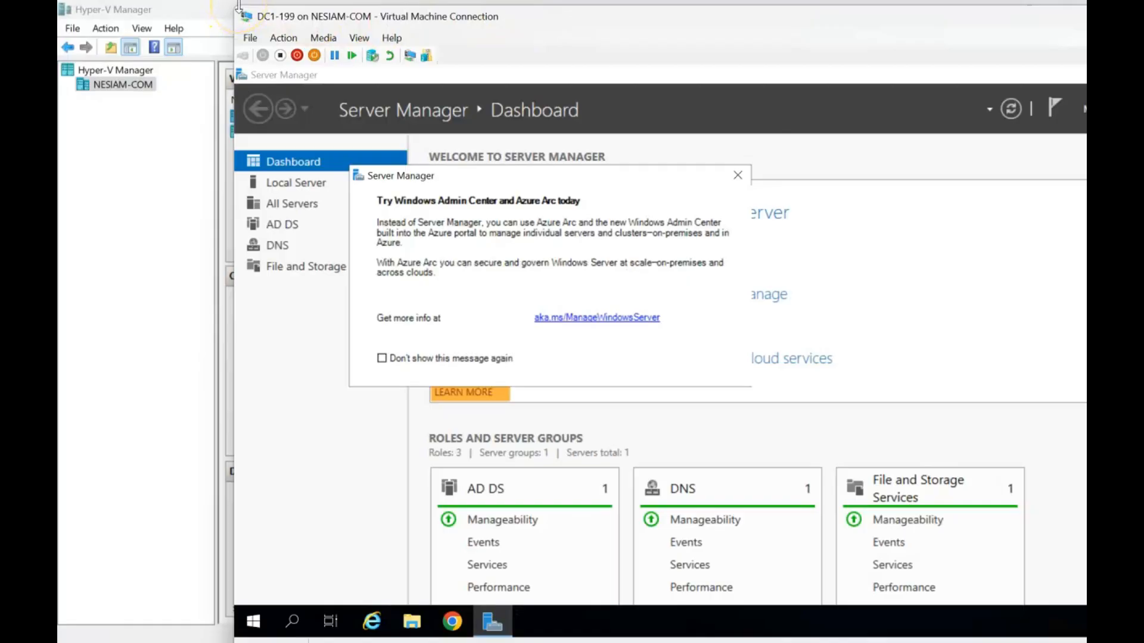
left_click(738, 176)
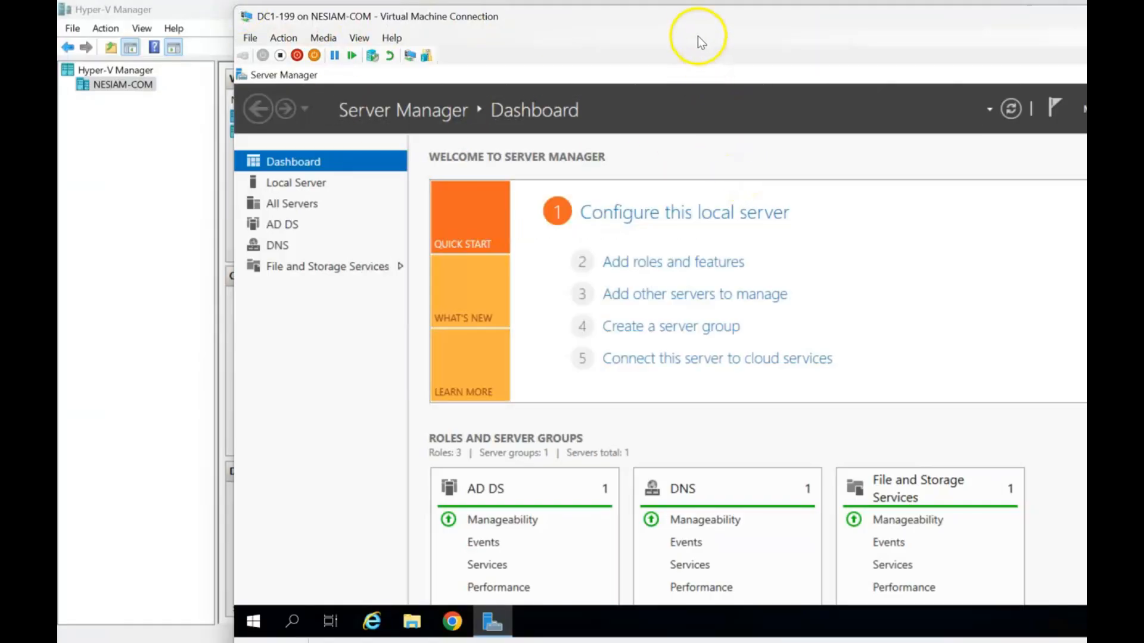
left_click_drag(694, 21, 585, 11)
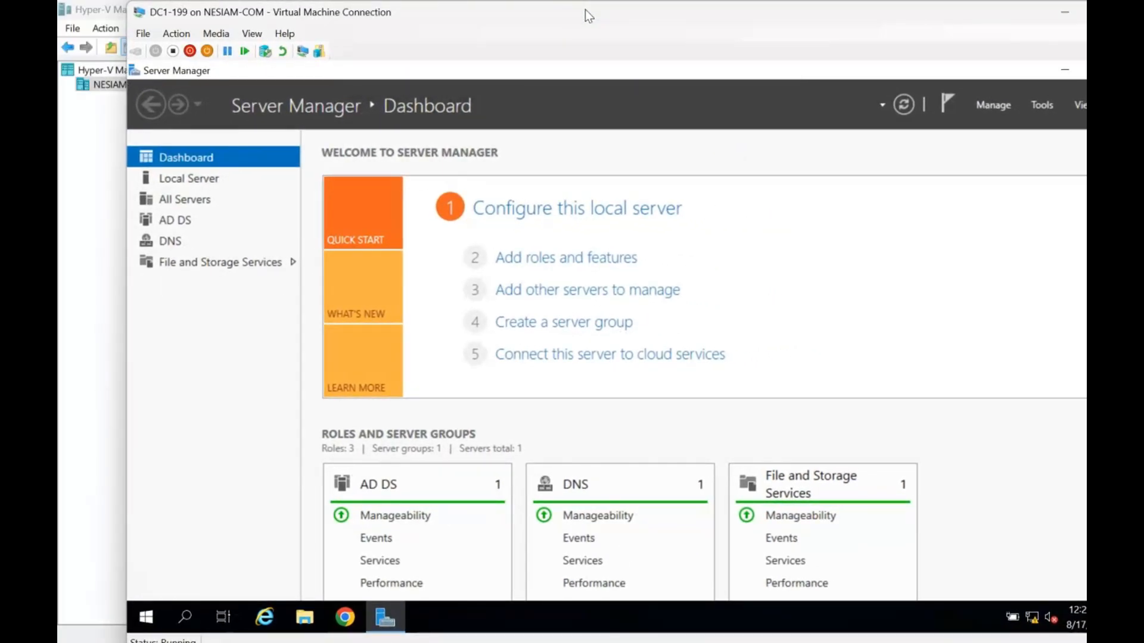
double_click(835, 12)
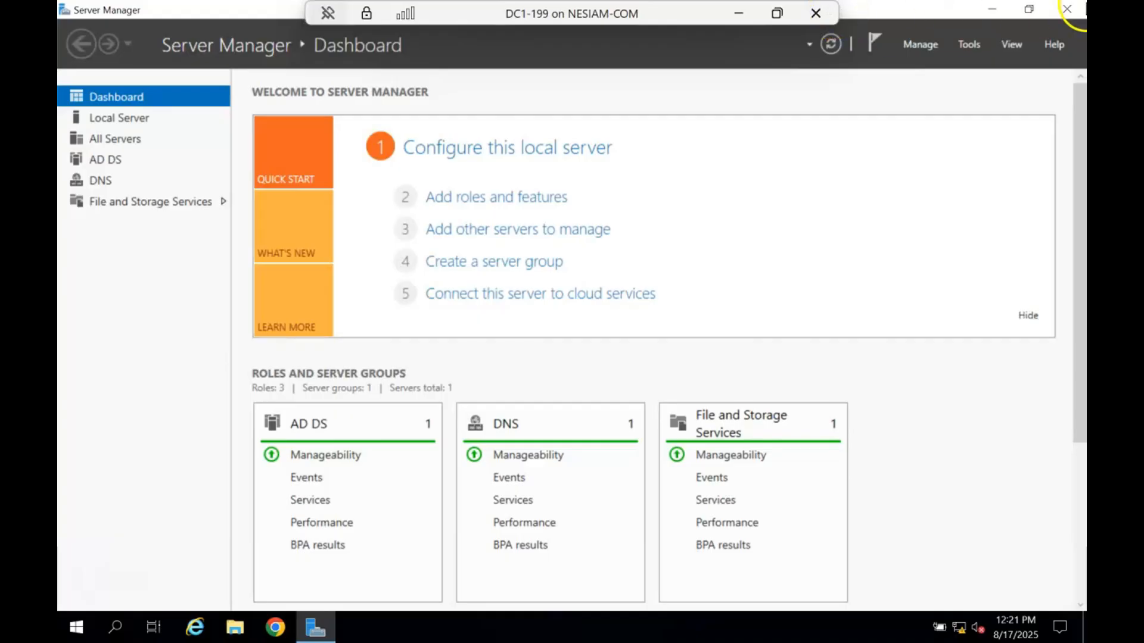
left_click(1071, 8)
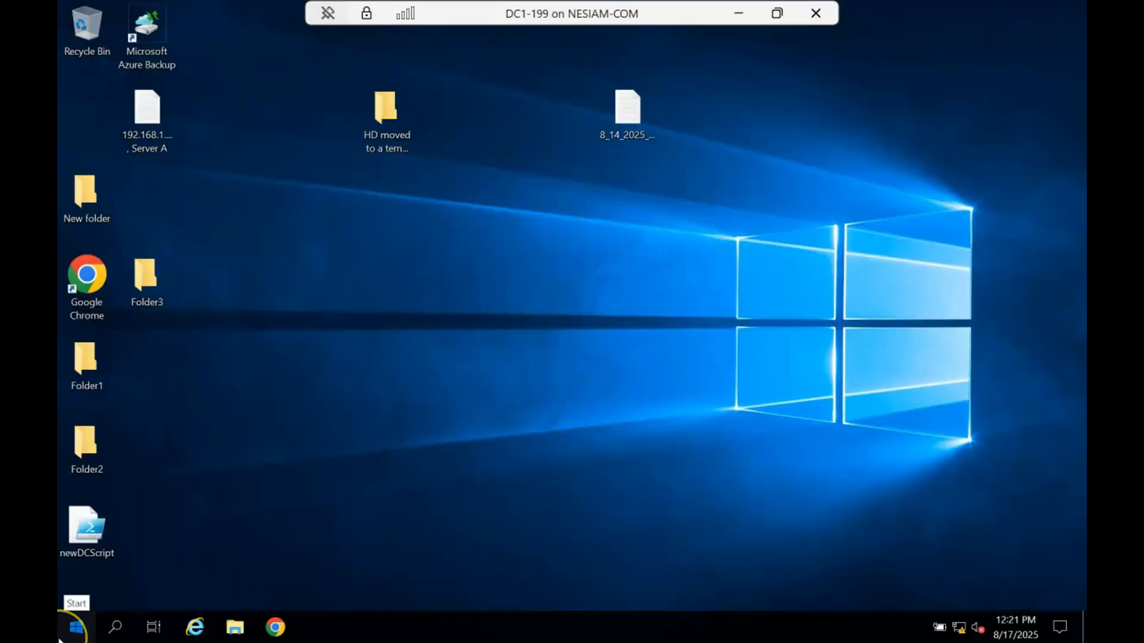
- Search for "backup", launch Windows Server Backup, and show its Microsoft Azure Backup page
left_click(67, 630)
type("backup")
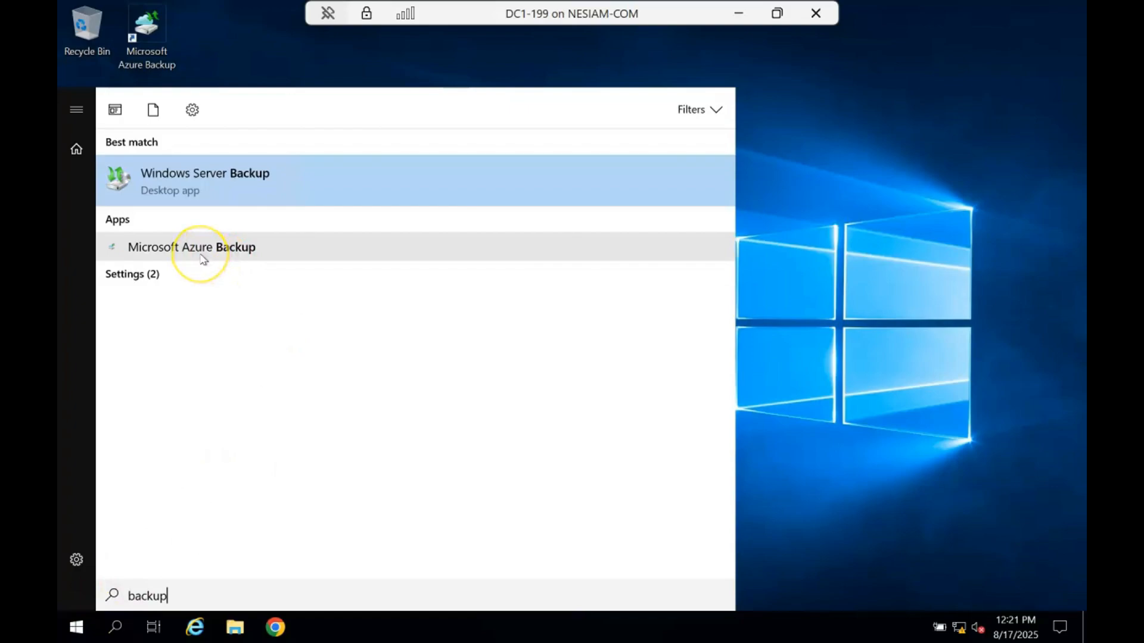
left_click(197, 195)
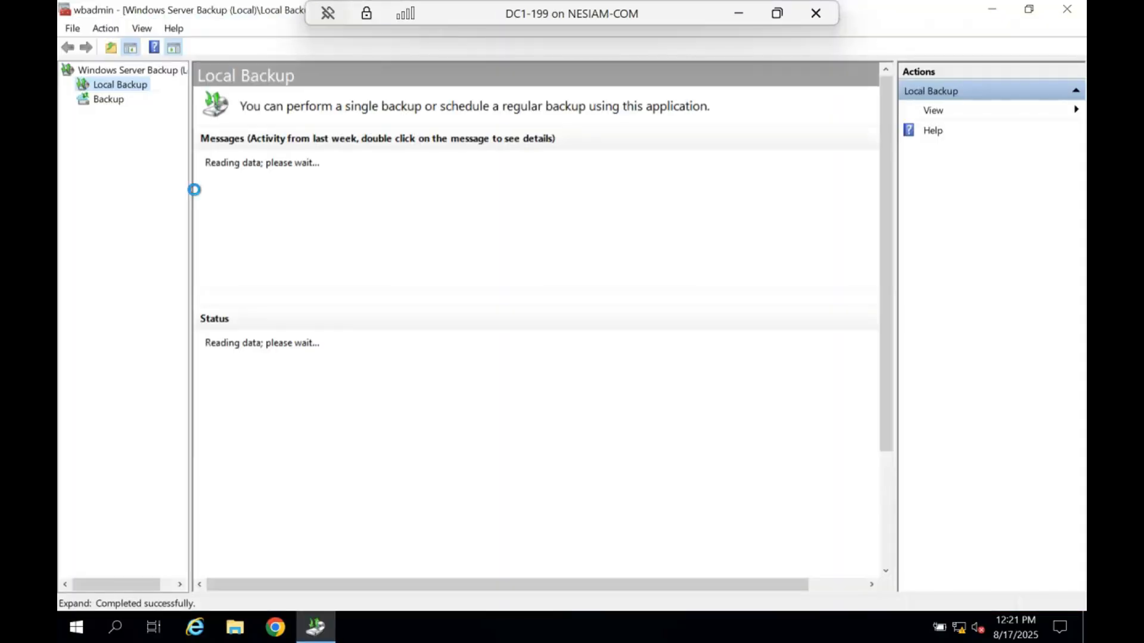
left_click(120, 105)
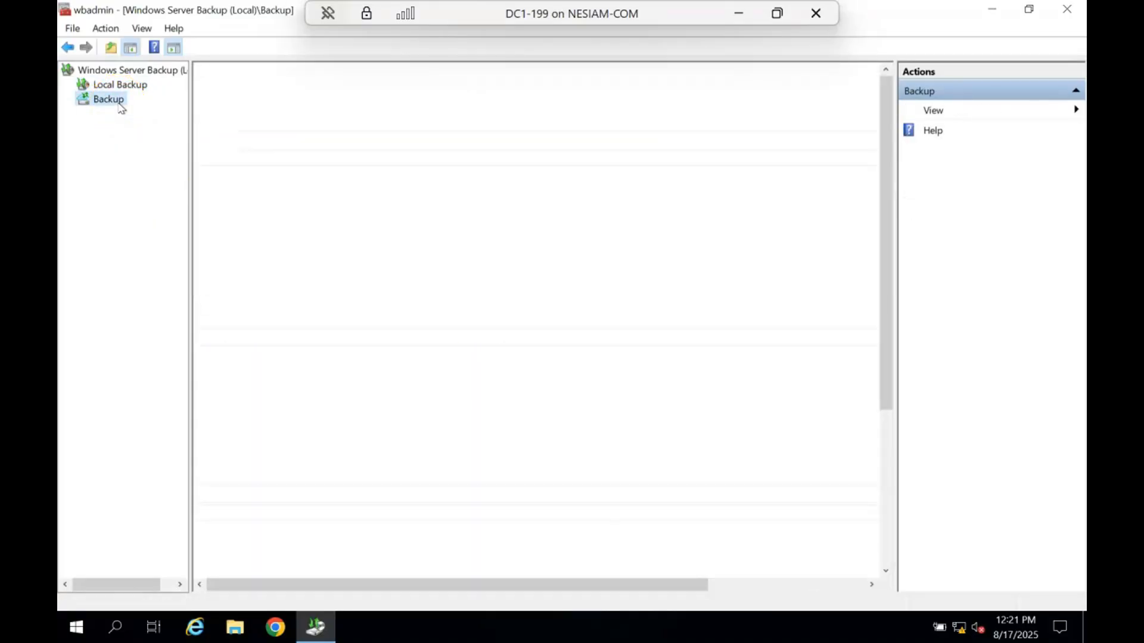
left_click(120, 106)
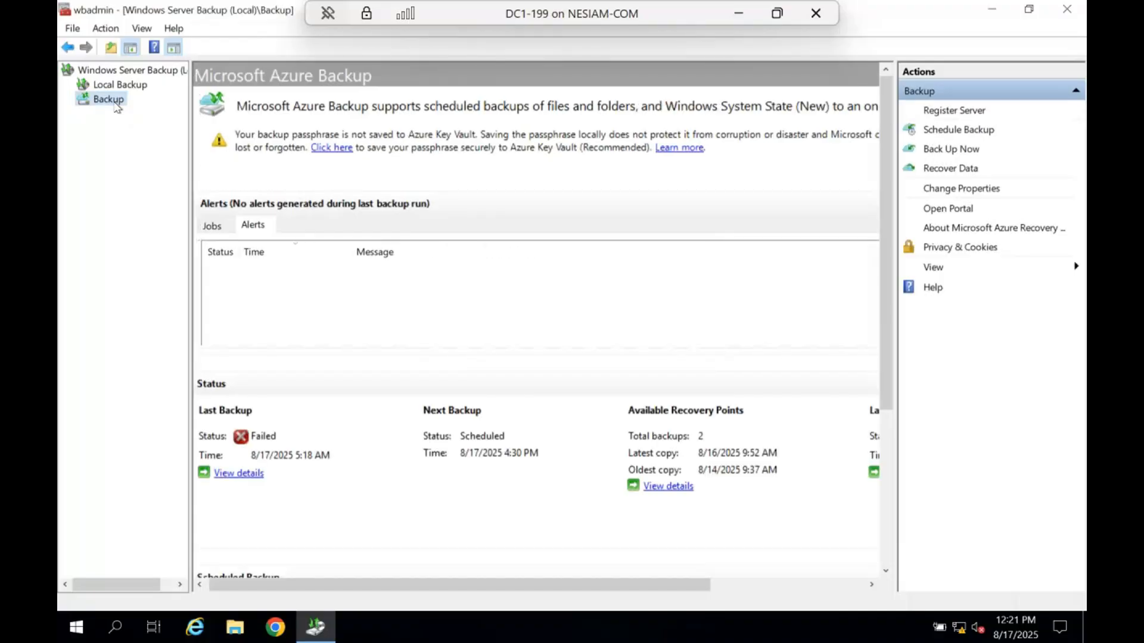
- Start recovering data backed up from this server, using the Primary Region and the Volume recovery mode
left_click(952, 169)
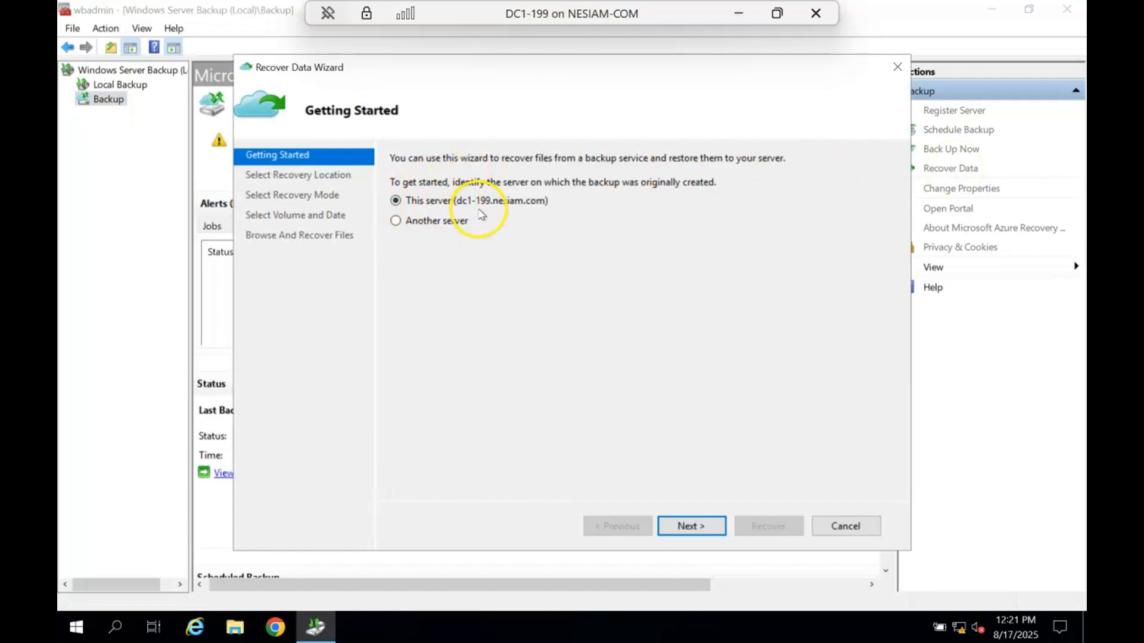
left_click(700, 528)
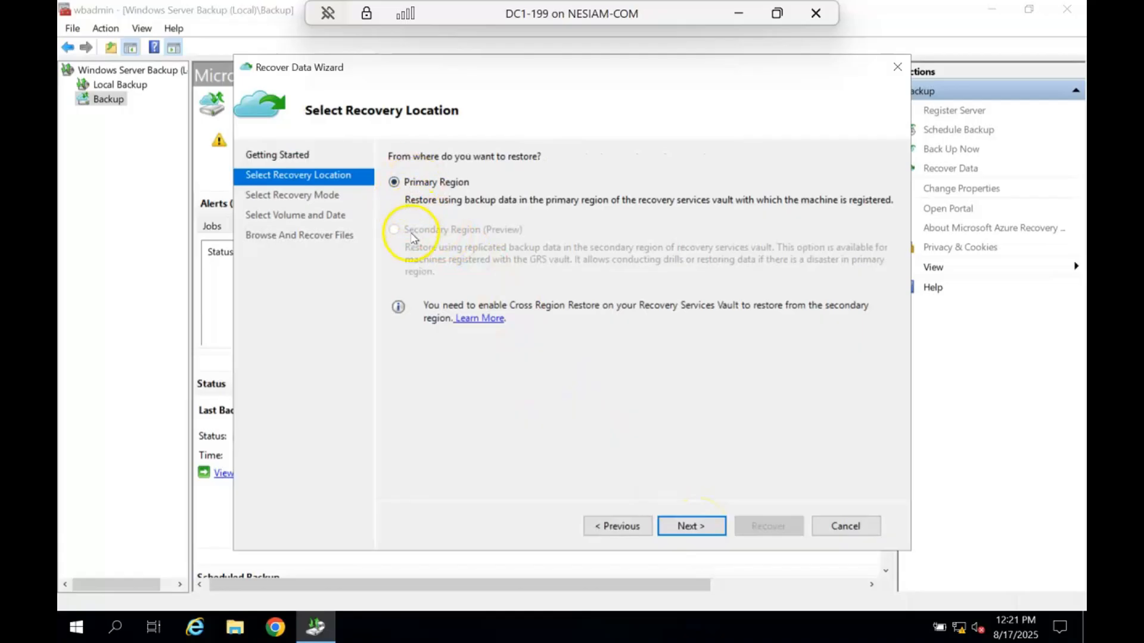
left_click(691, 527)
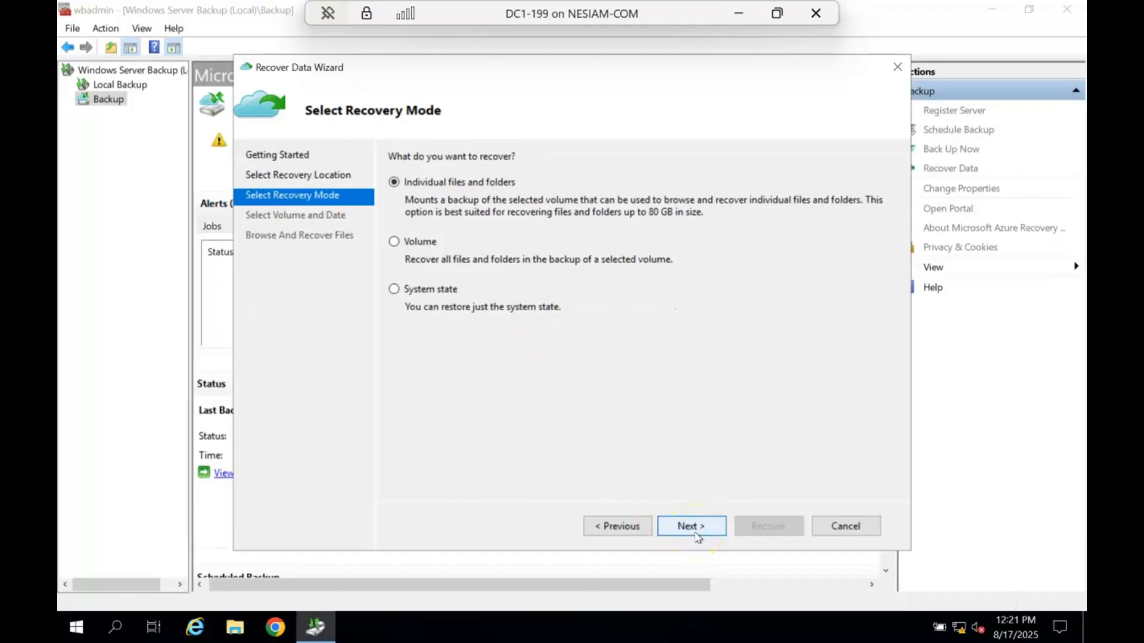
left_click(442, 293)
left_click(431, 244)
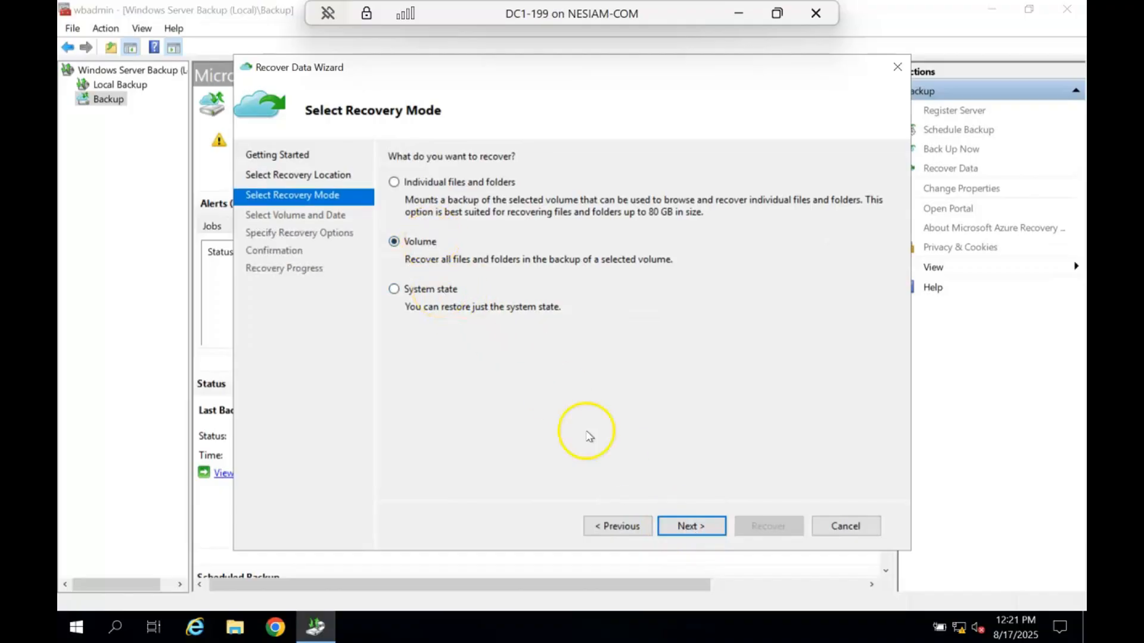
- Try to list the recovery points available for the Volume recovery mode, and return to the recovery mode choices
left_click(696, 526)
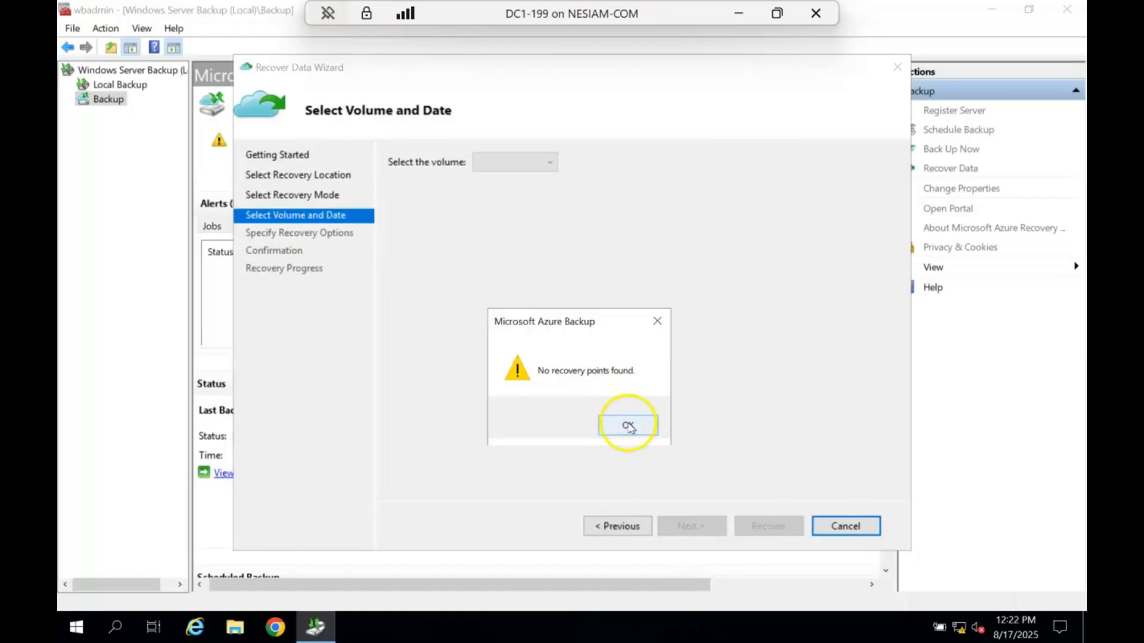
left_click(615, 427)
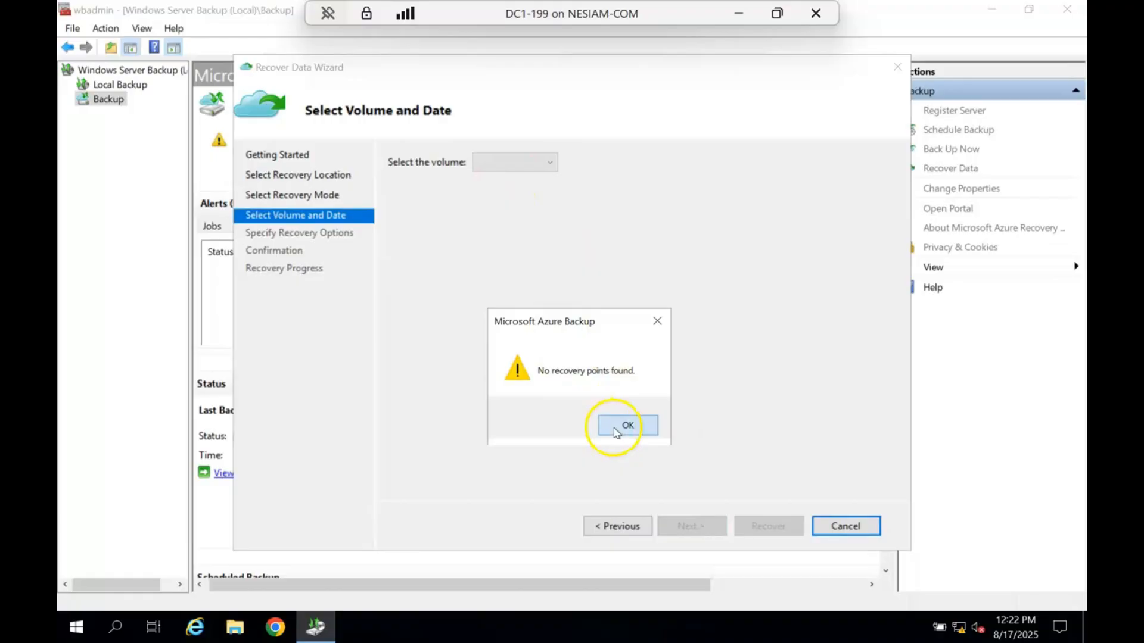
left_click(615, 524)
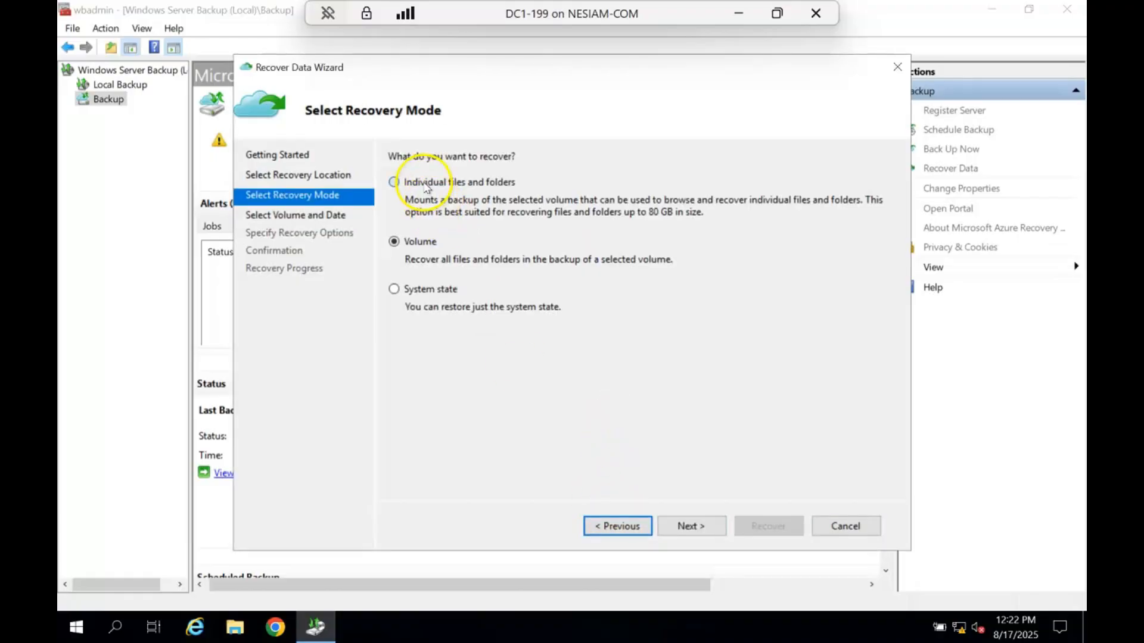
- Try the Individual files and folders recovery mode, check which volumes it offers, and return to the recovery mode choices
left_click(426, 186)
left_click(666, 530)
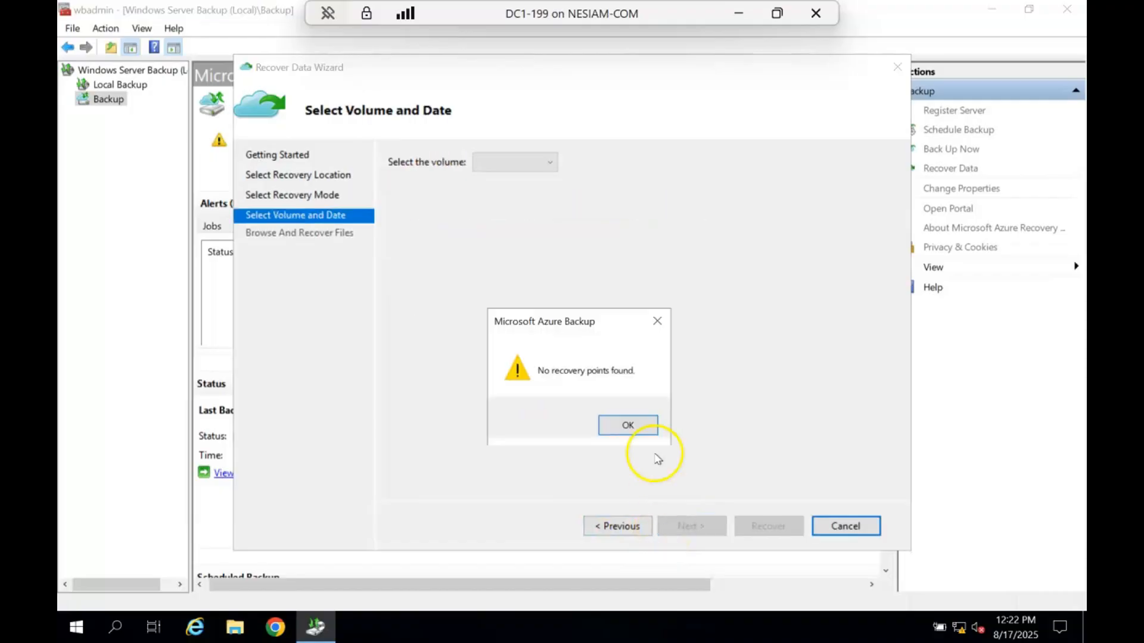
left_click(633, 427)
left_click(547, 163)
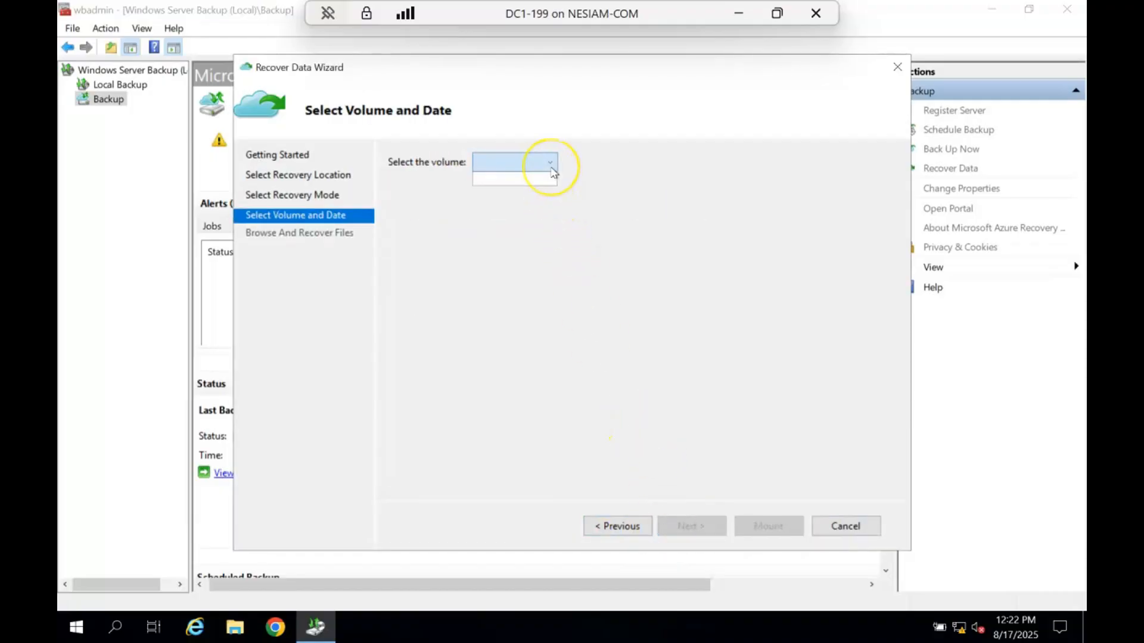
left_click(548, 165)
left_click(613, 526)
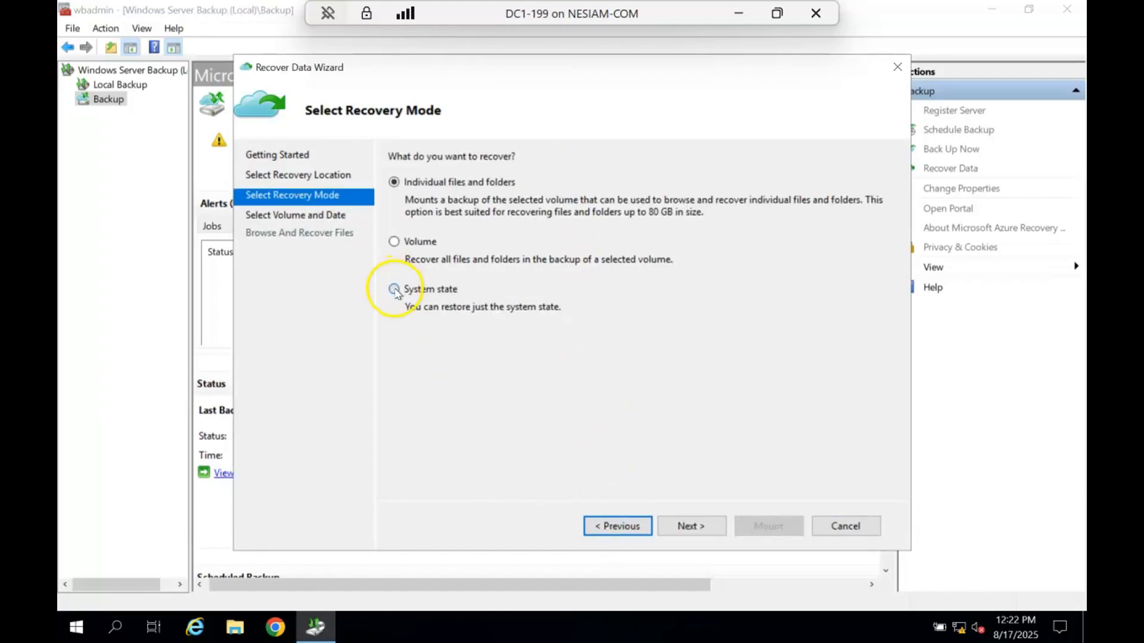
- Choose the System state recovery mode and check the backup times offered for 8/16/2025
left_click(394, 289)
left_click(689, 526)
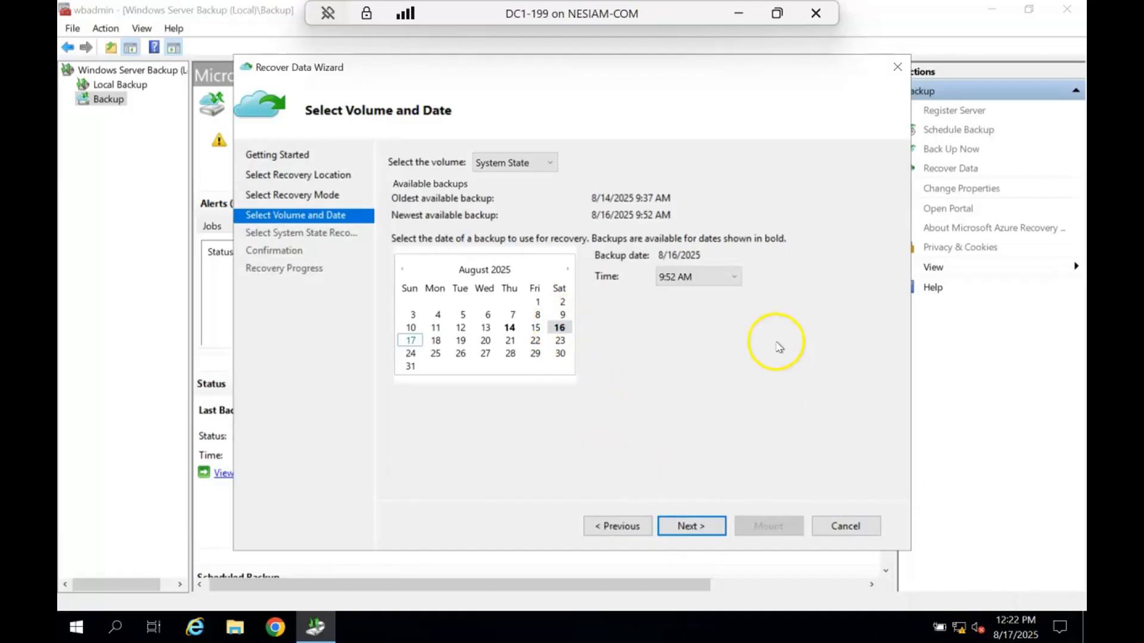
left_click(719, 277)
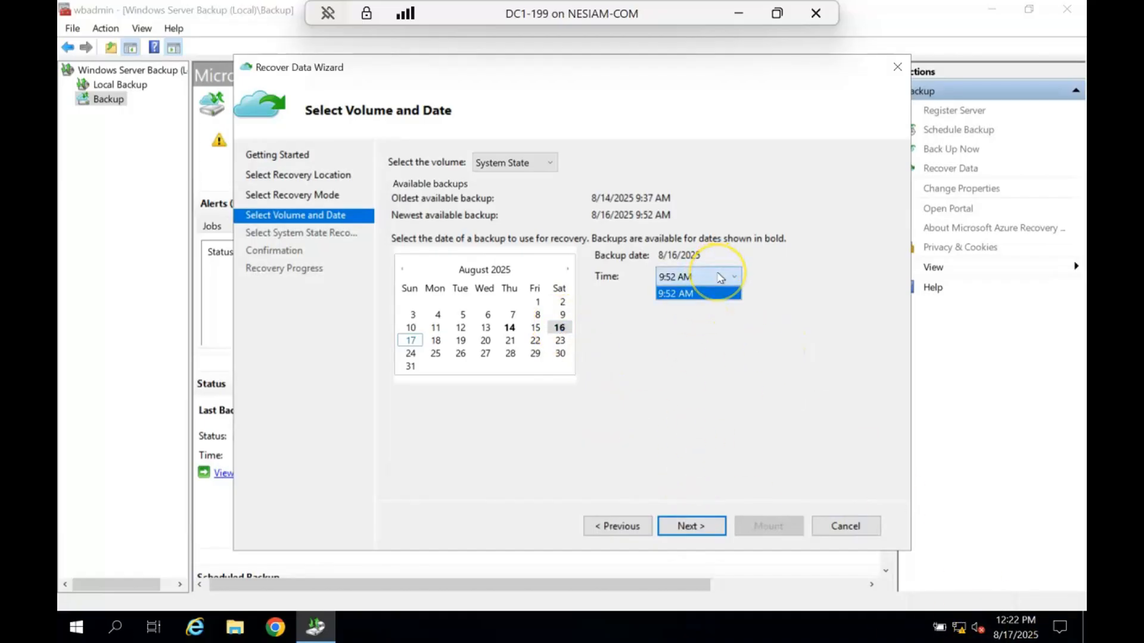
left_click(719, 277)
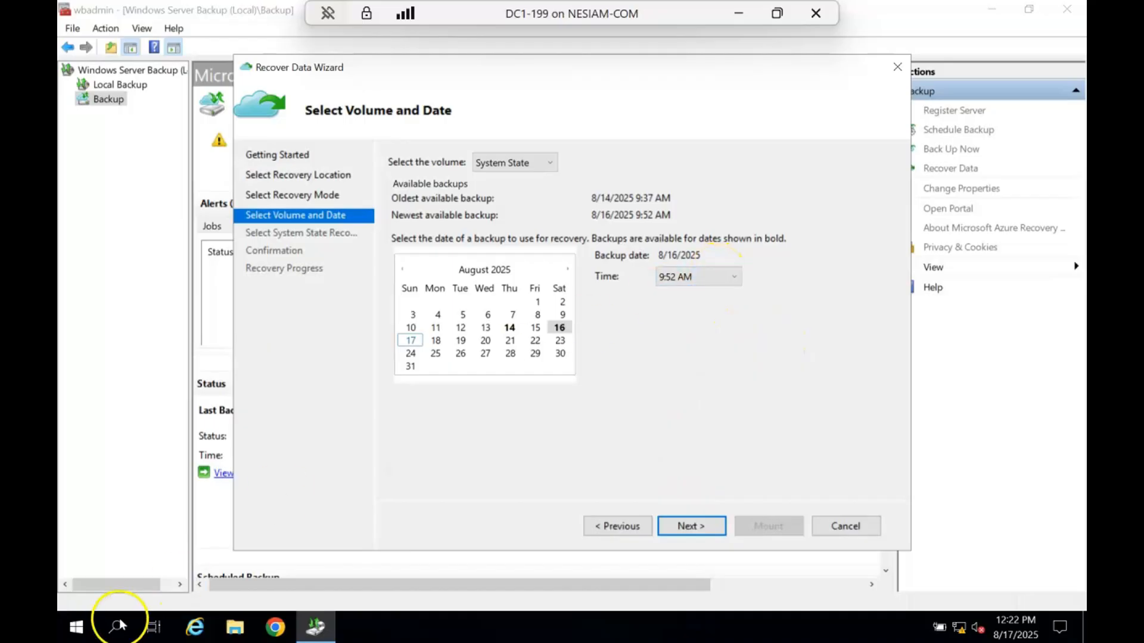
- Launch Microsoft Azure Backup and review its past jobs, singling out the 8/14/2025 9:19 AM and 8/16/2025 9:36 AM backups
left_click(82, 631)
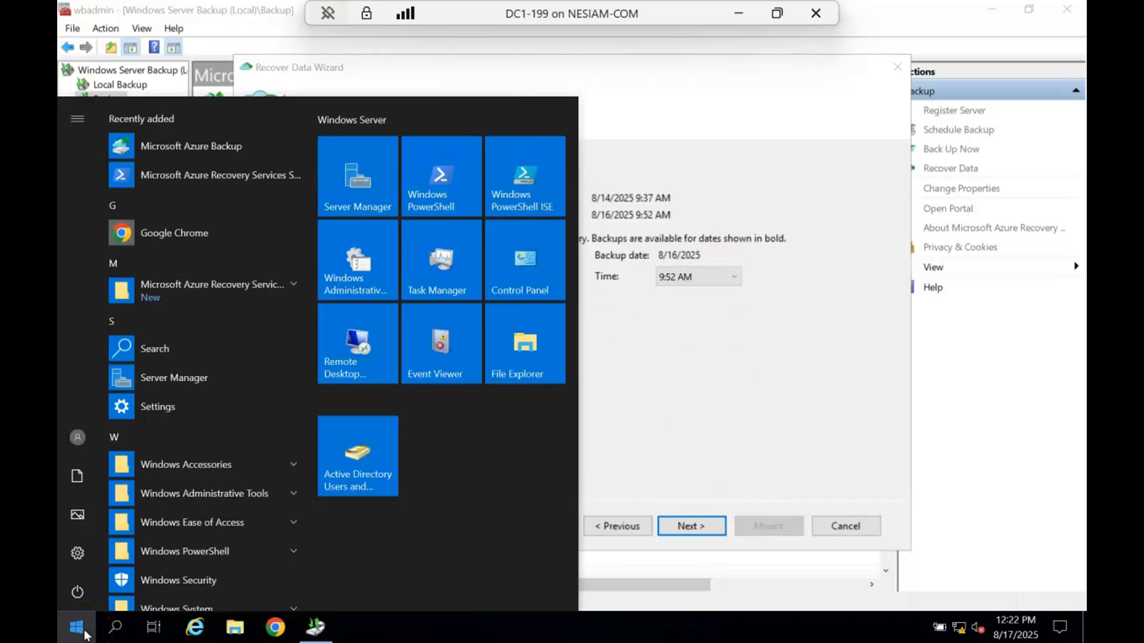
left_click(205, 138)
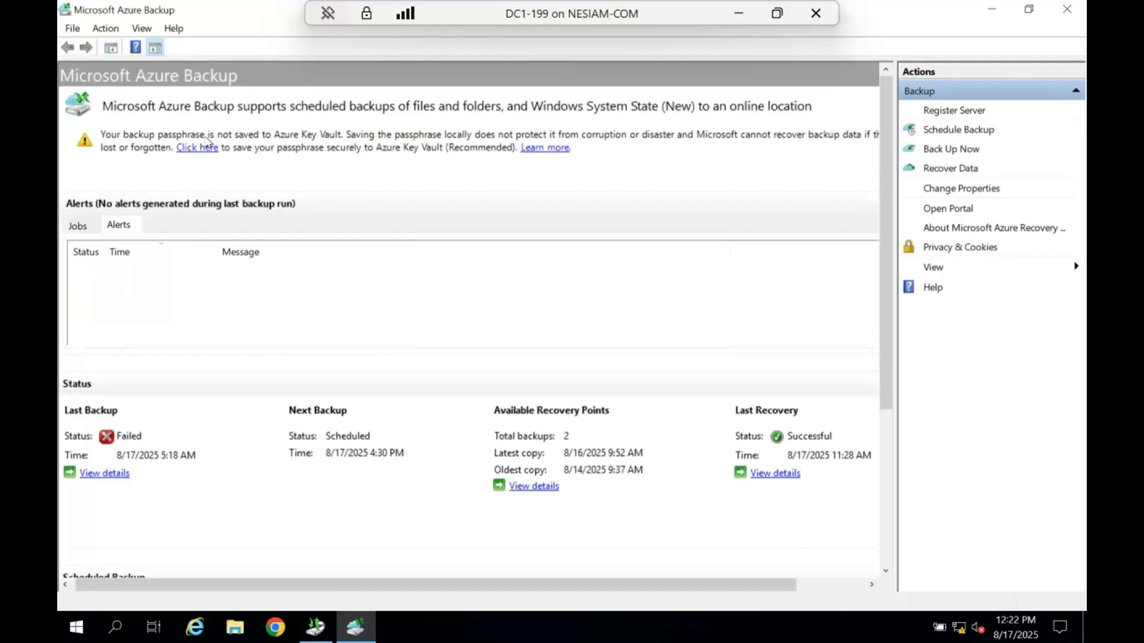
left_click(77, 225)
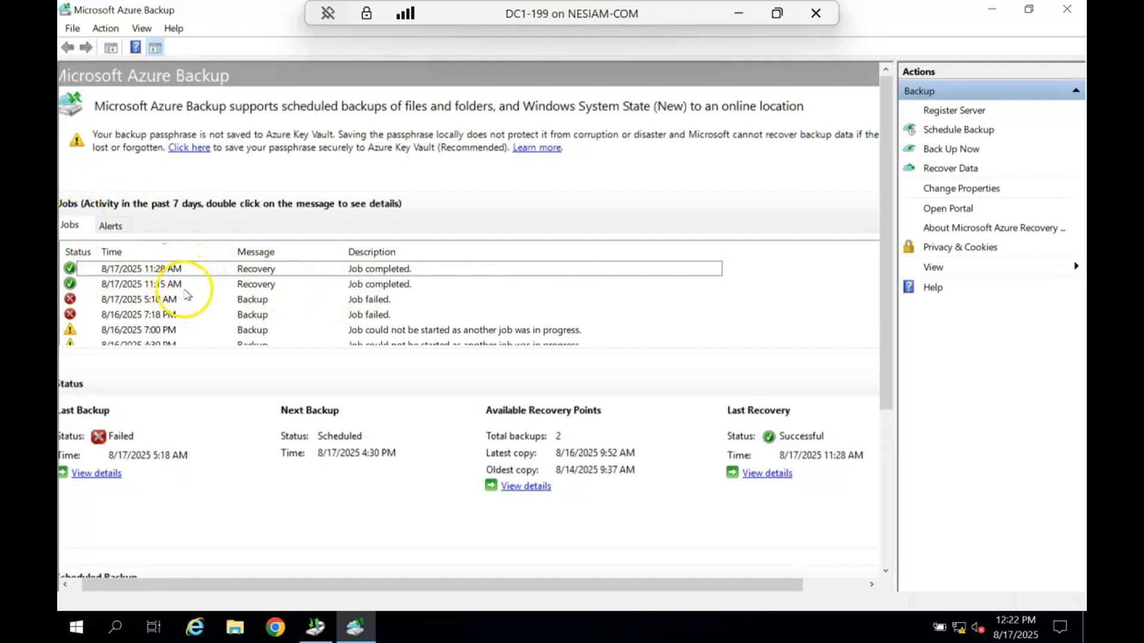
scroll(292, 322, "down", 3)
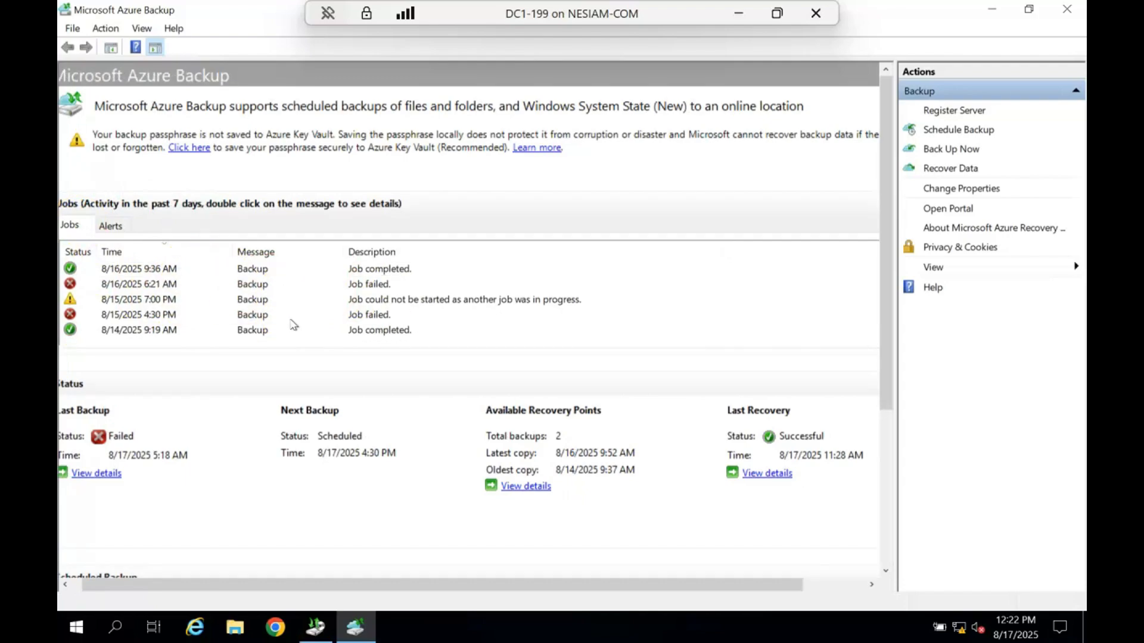
left_click(182, 331)
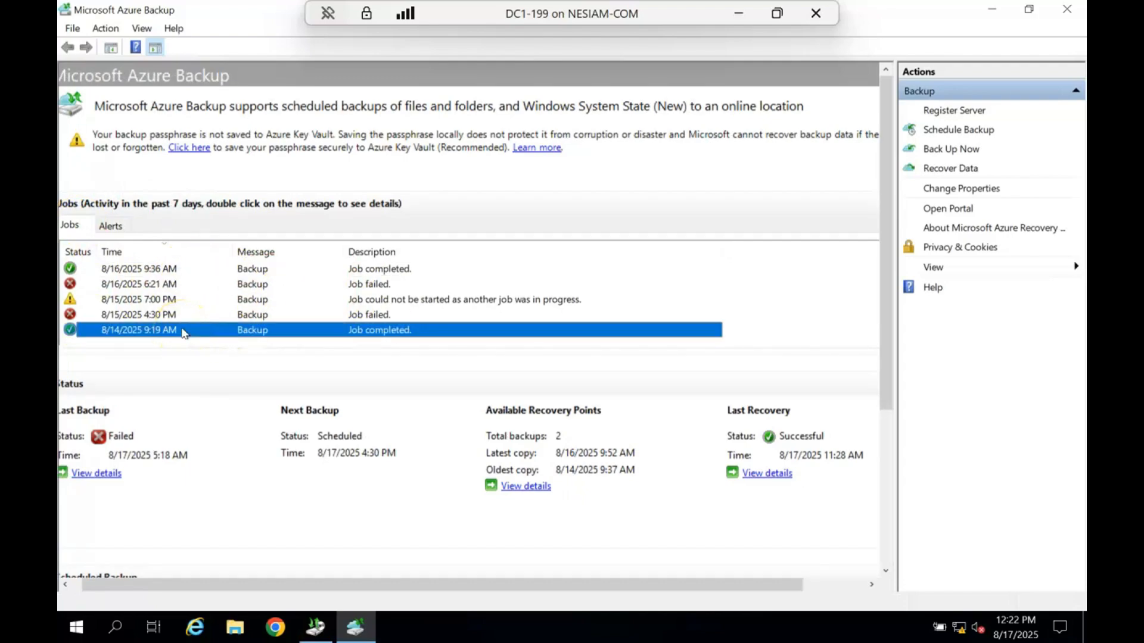
left_click(171, 274)
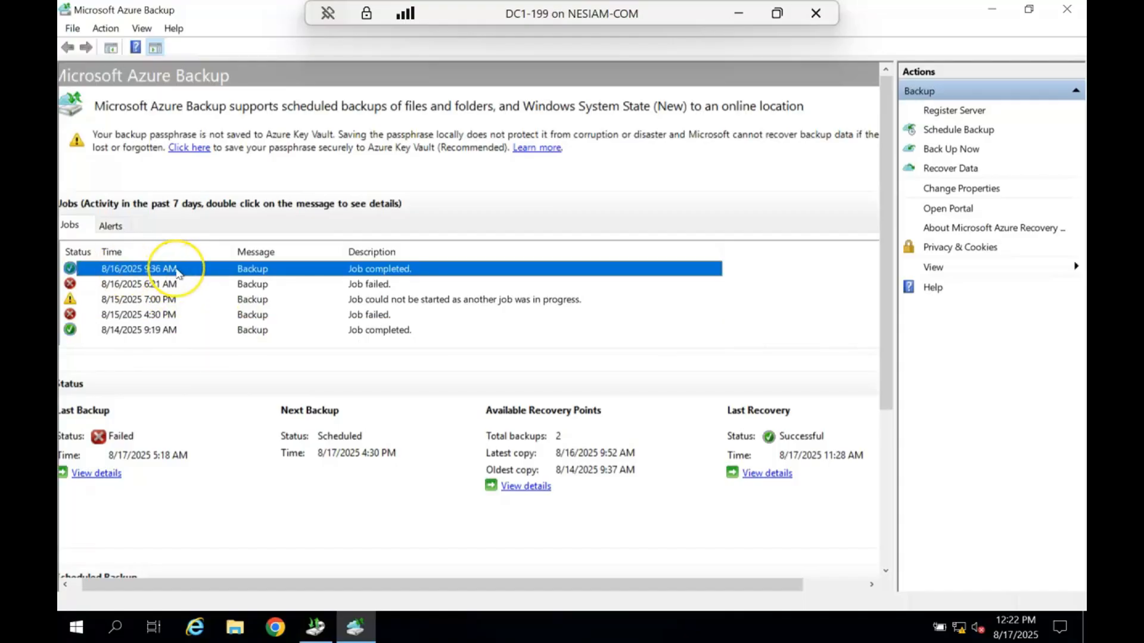
- Compare the 8/16/2025 9:36 AM job with the recovery wizard's date, and continue recovering from the 8/16/2025 9:52 AM System State backup
left_click(318, 636)
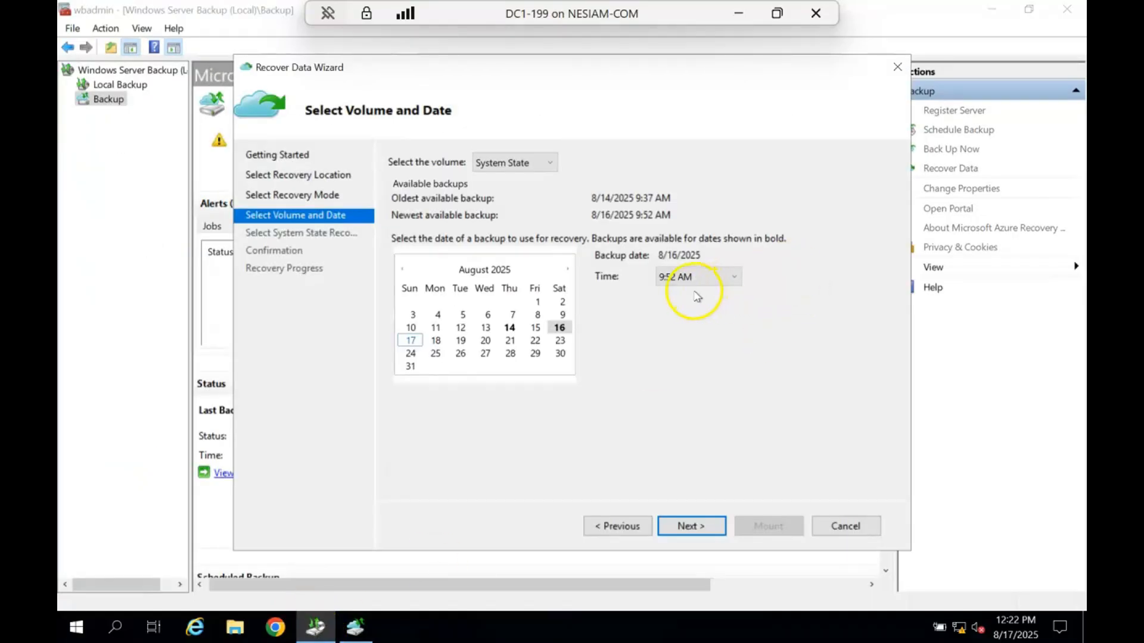
left_click(347, 632)
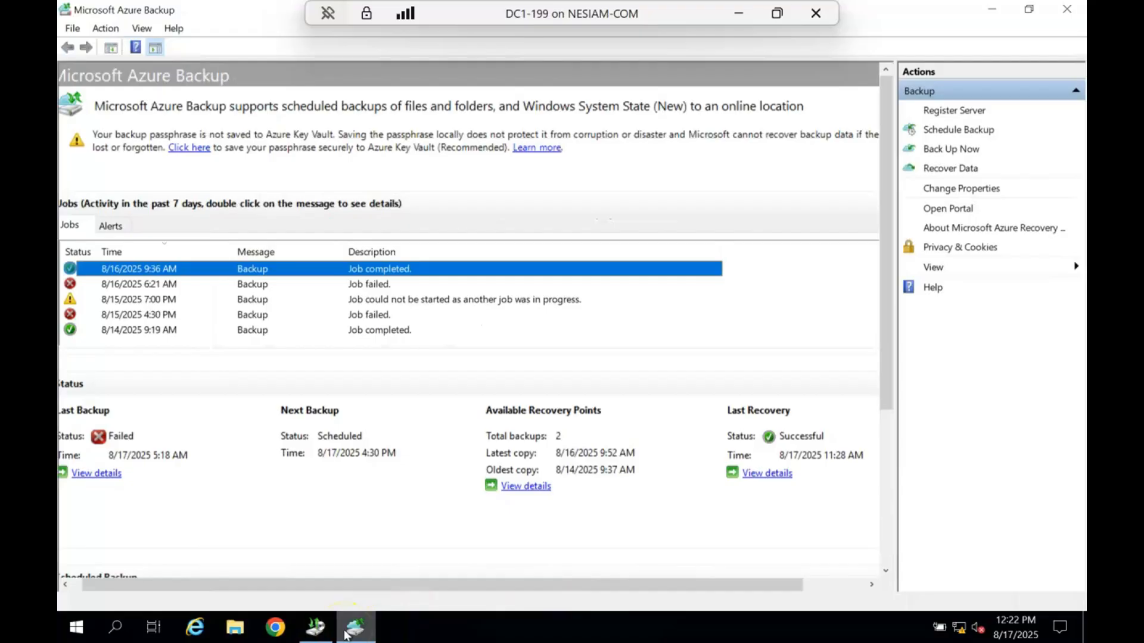
scroll(424, 321, "down", 1)
left_click(425, 319)
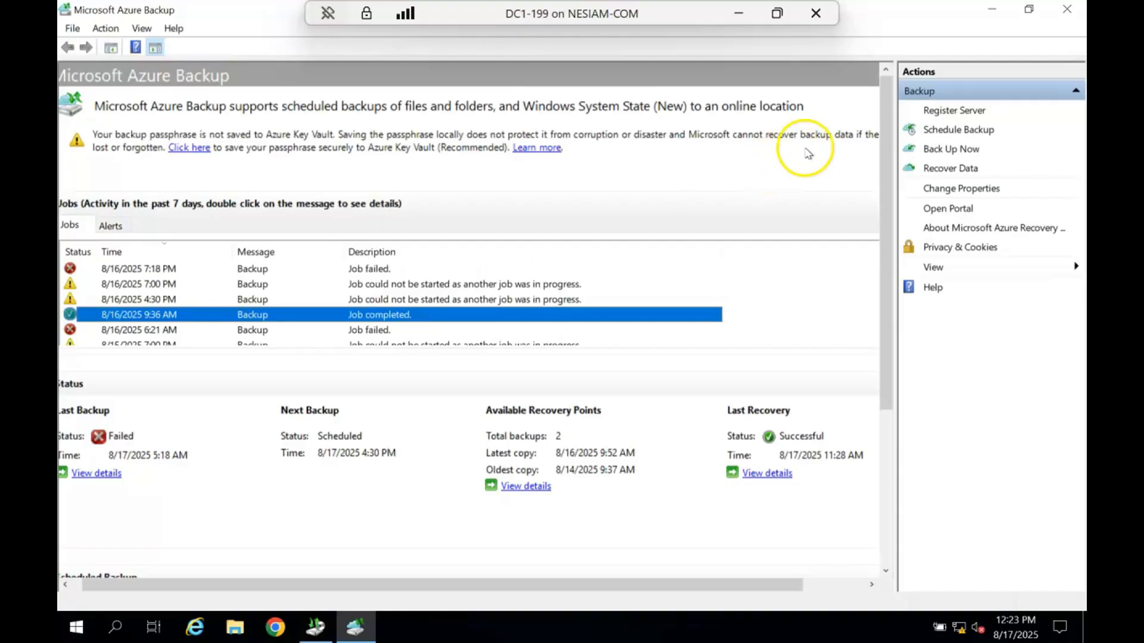
left_click(1075, 11)
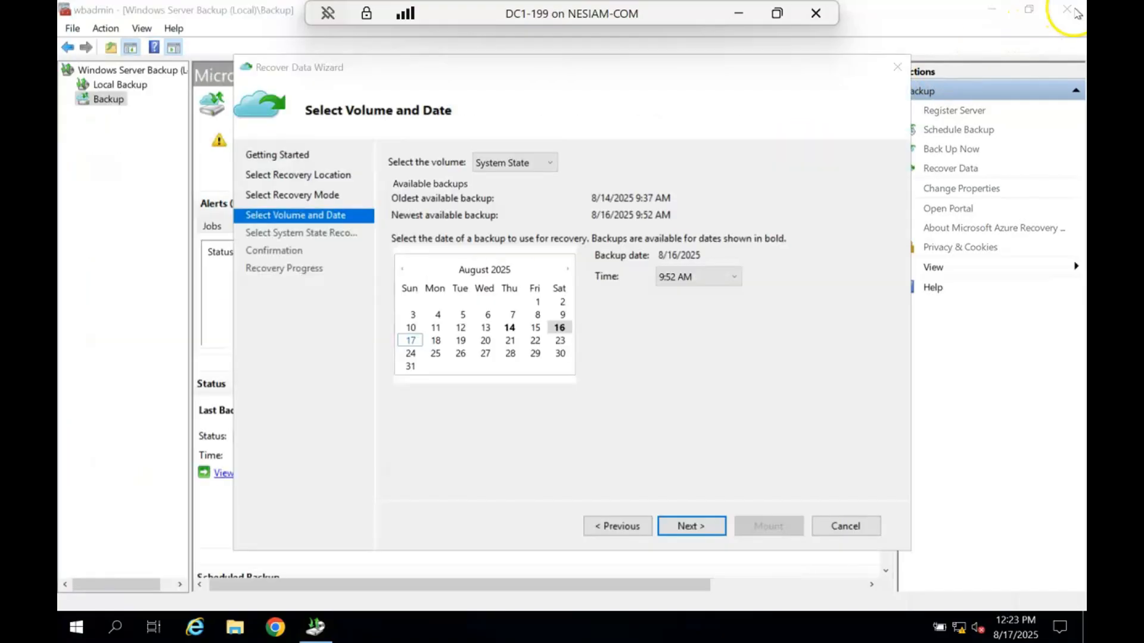
left_click(700, 536)
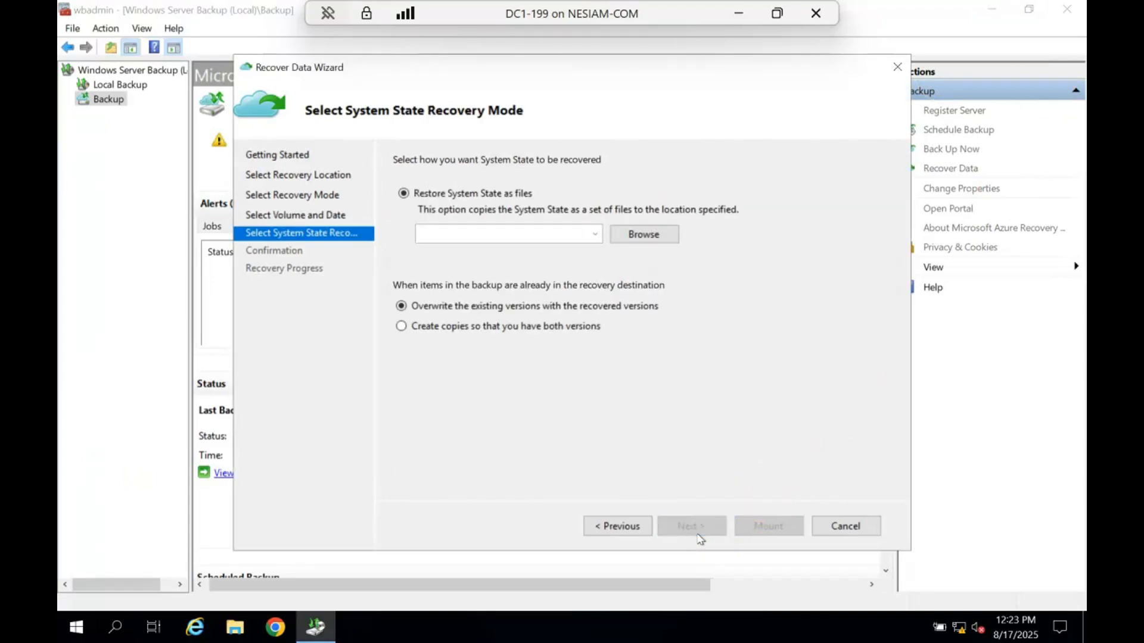
- Examine the folders and drives under This PC as possible destinations for the System State files, and dismiss the folder browser
left_click(633, 238)
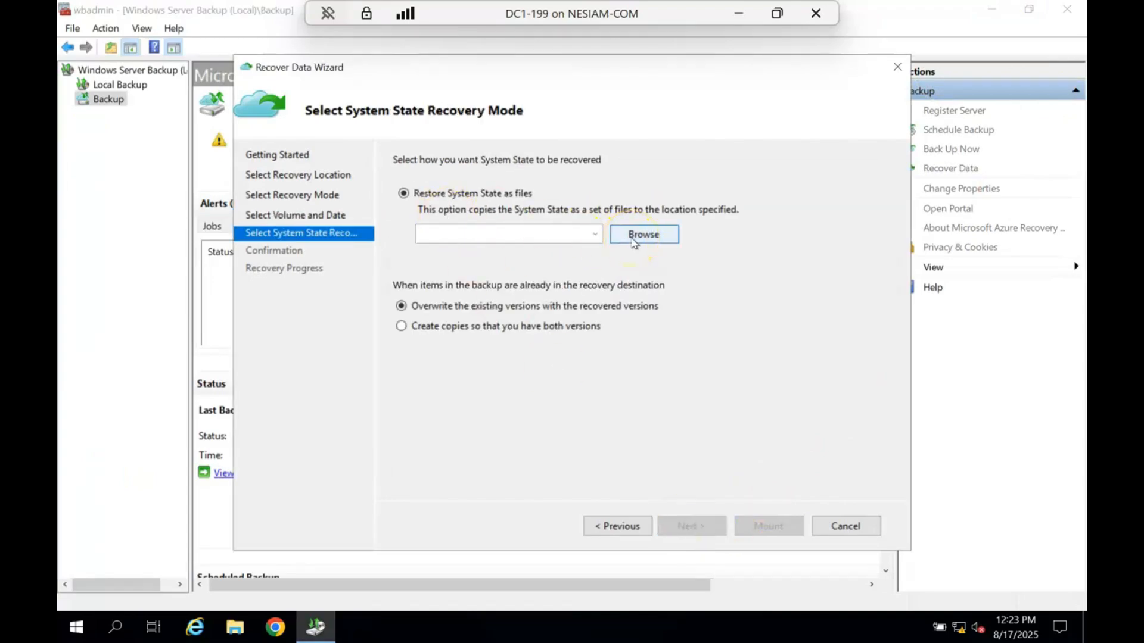
right_click(76, 626)
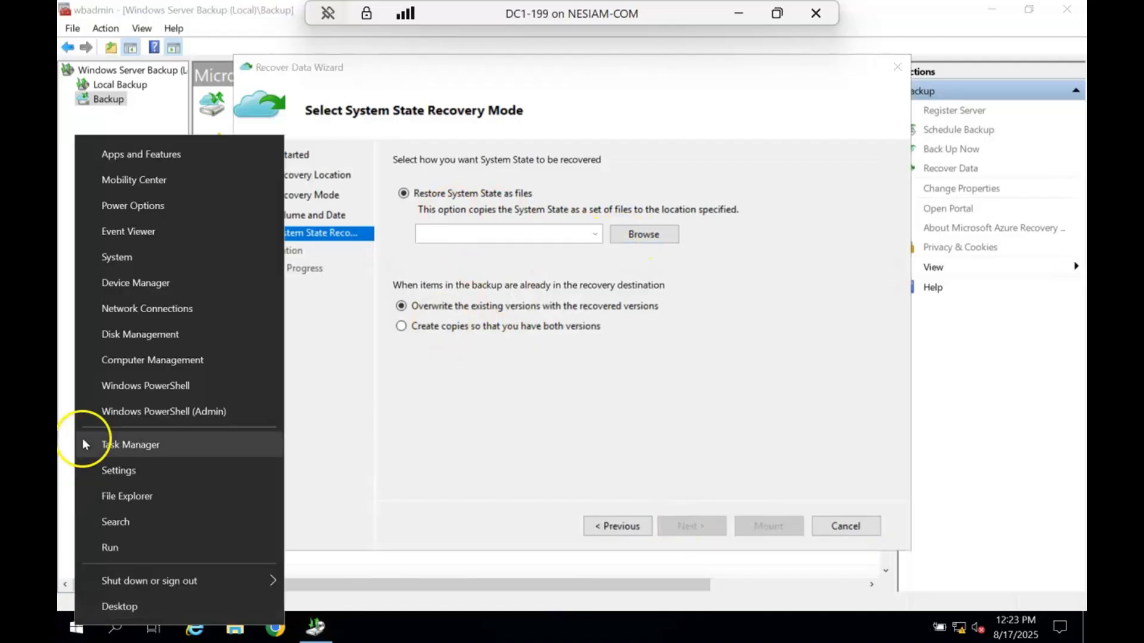
left_click(655, 237)
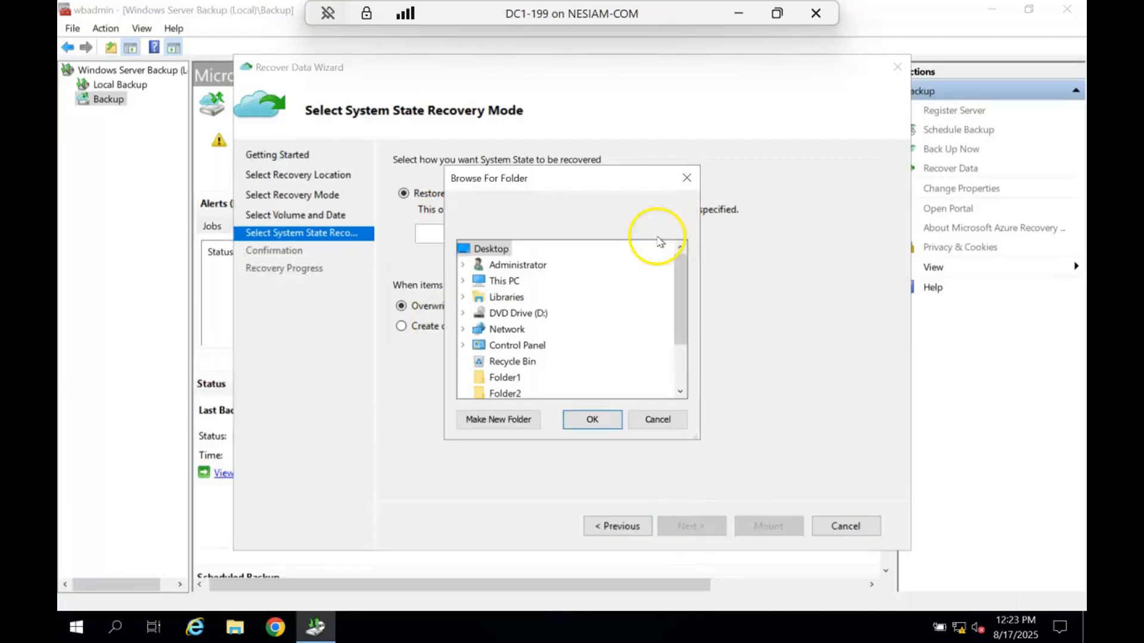
left_click_drag(677, 330, 670, 405)
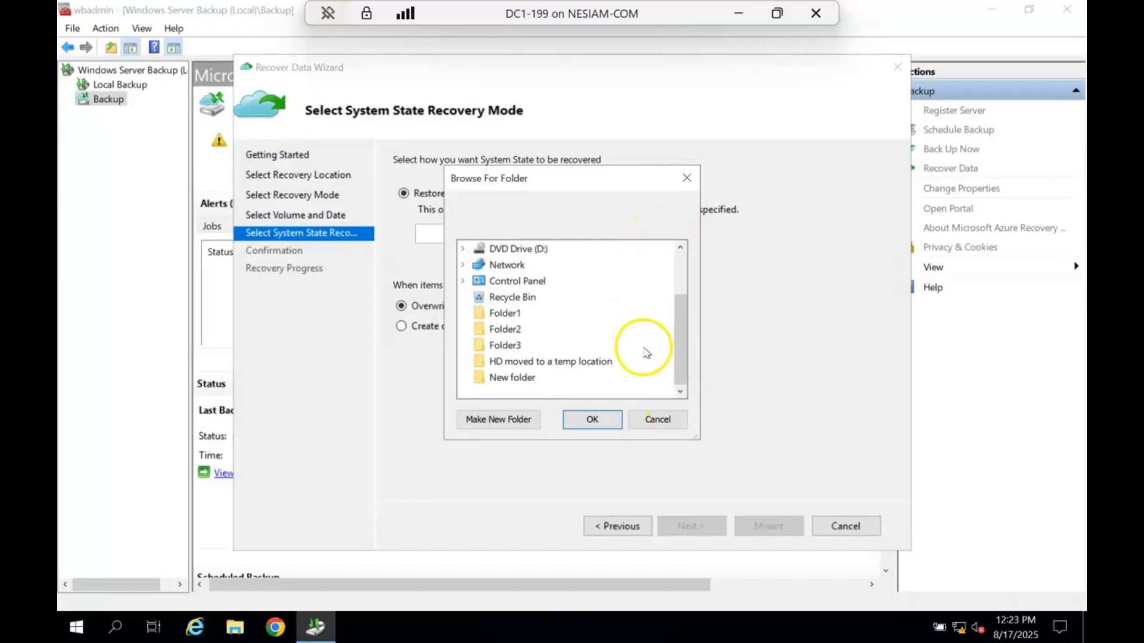
scroll(467, 266, "up", 1)
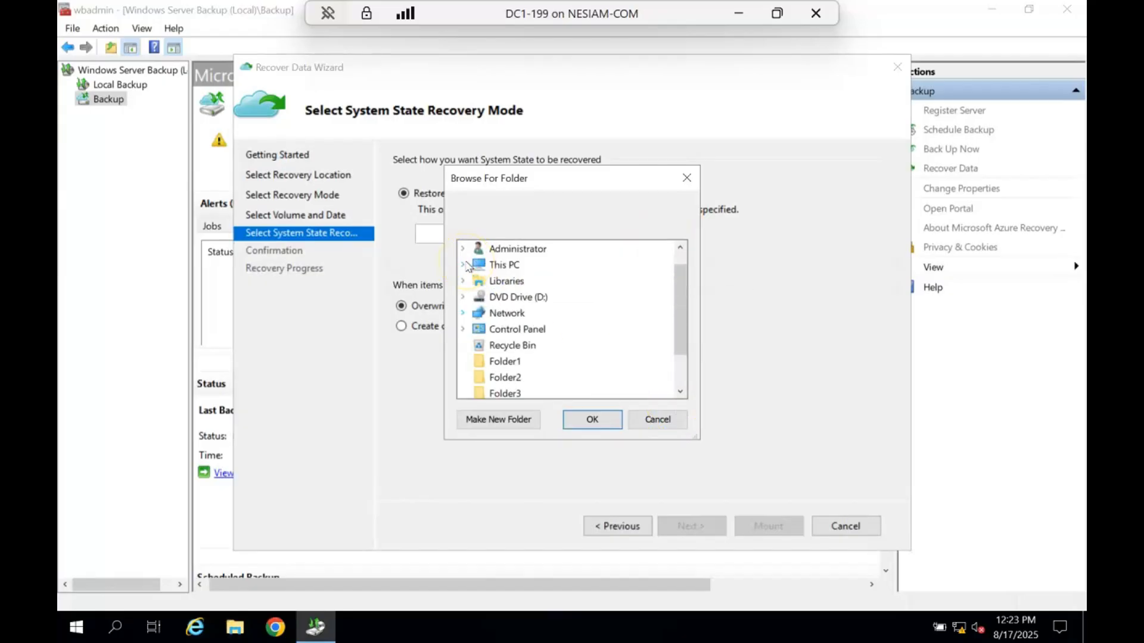
left_click(463, 265)
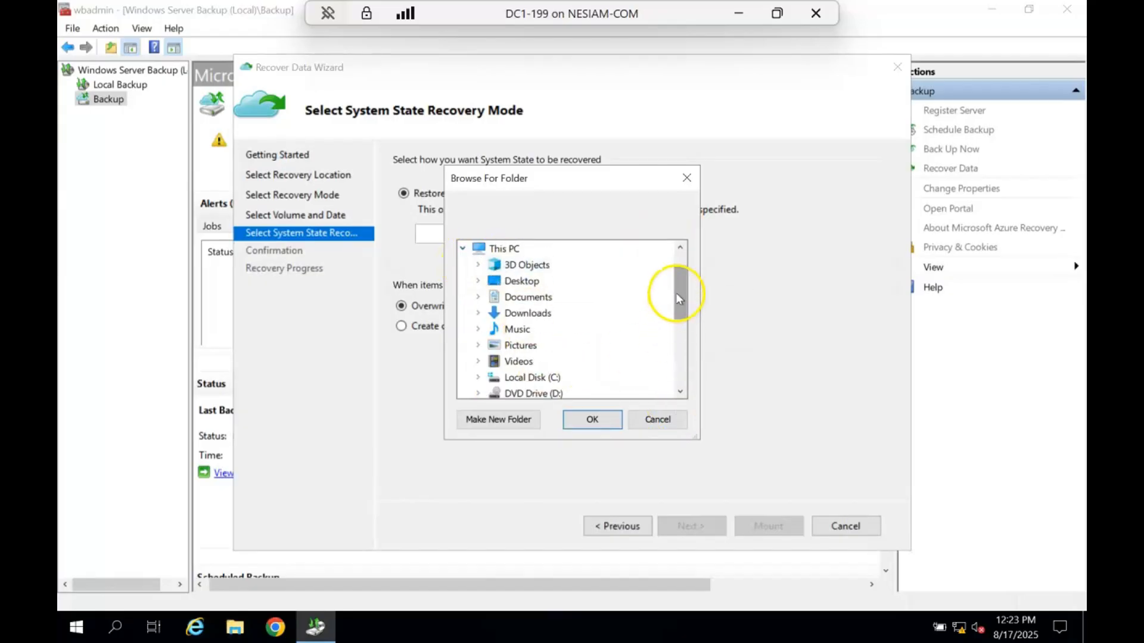
left_click_drag(676, 292, 677, 313)
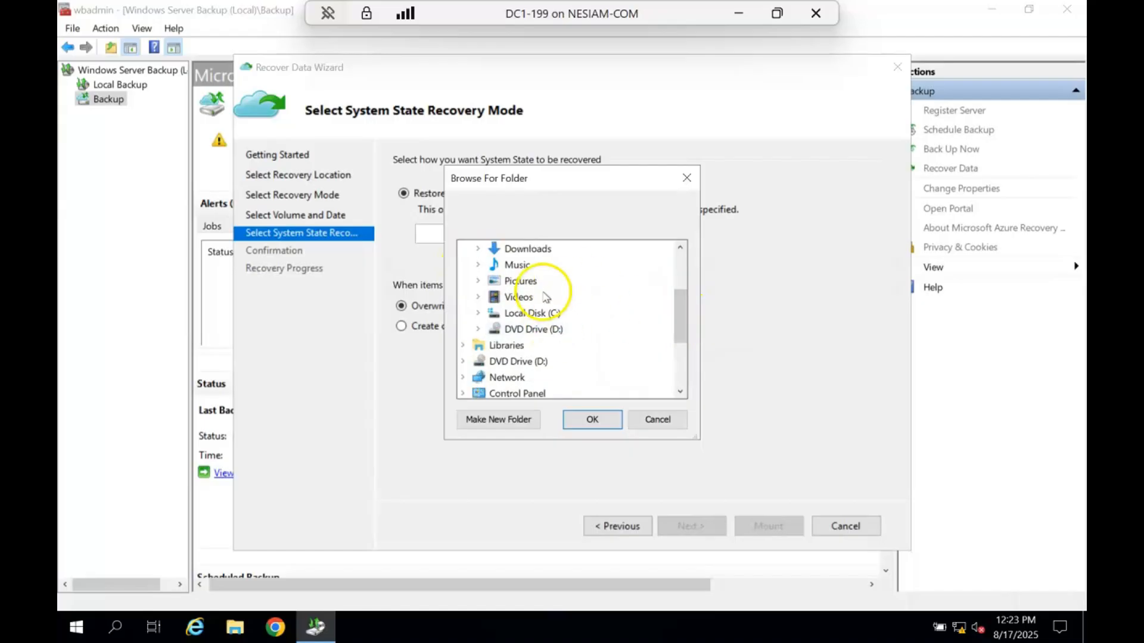
left_click(665, 417)
- In Disk Management, bring the 17 GB Disk 1 online and initialize it with the GPT partition style
right_click(76, 627)
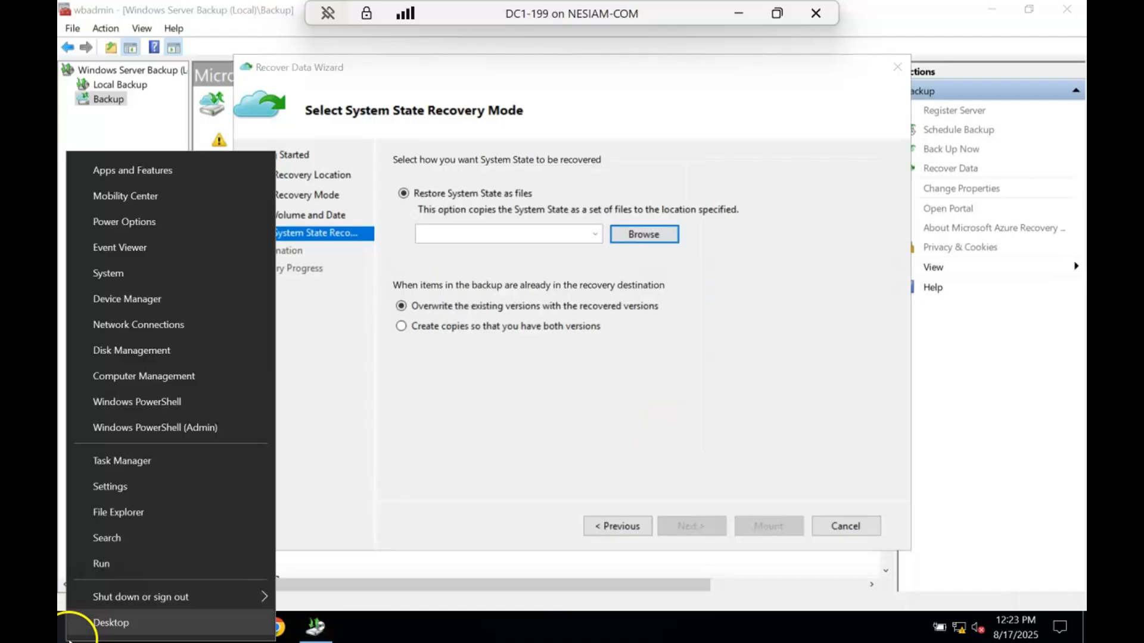
left_click(156, 350)
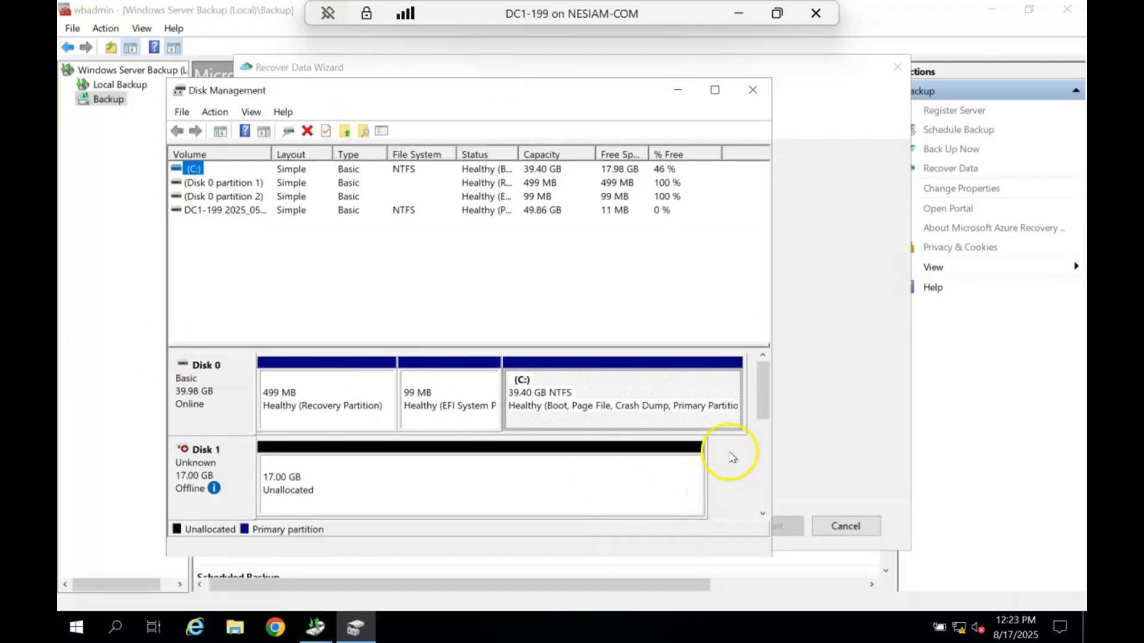
right_click(217, 474)
left_click(238, 487)
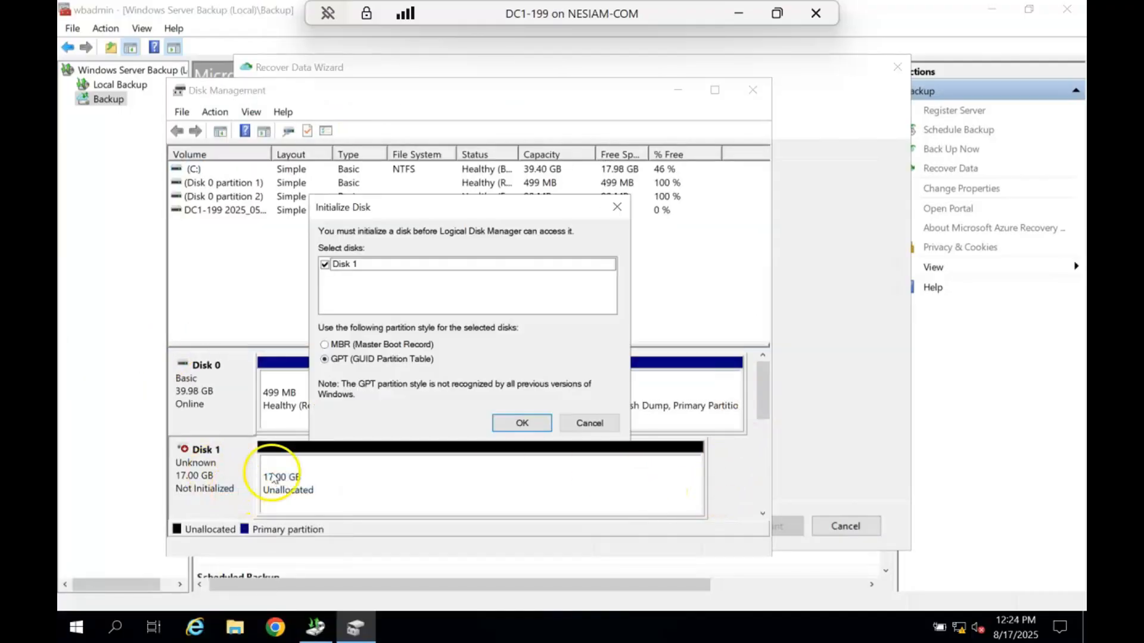
left_click(524, 422)
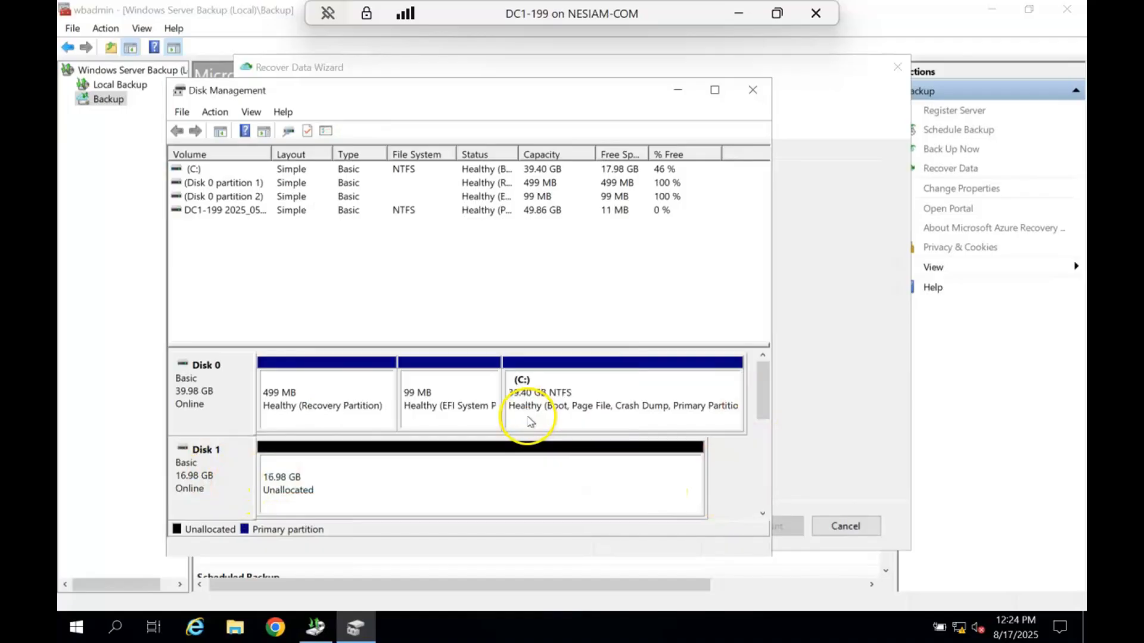
- Create a simple volume on Disk 1 with drive letter E, quick-formatted as NTFS and labelled RestoredAzureBackupData, and close Disk Management
right_click(430, 469)
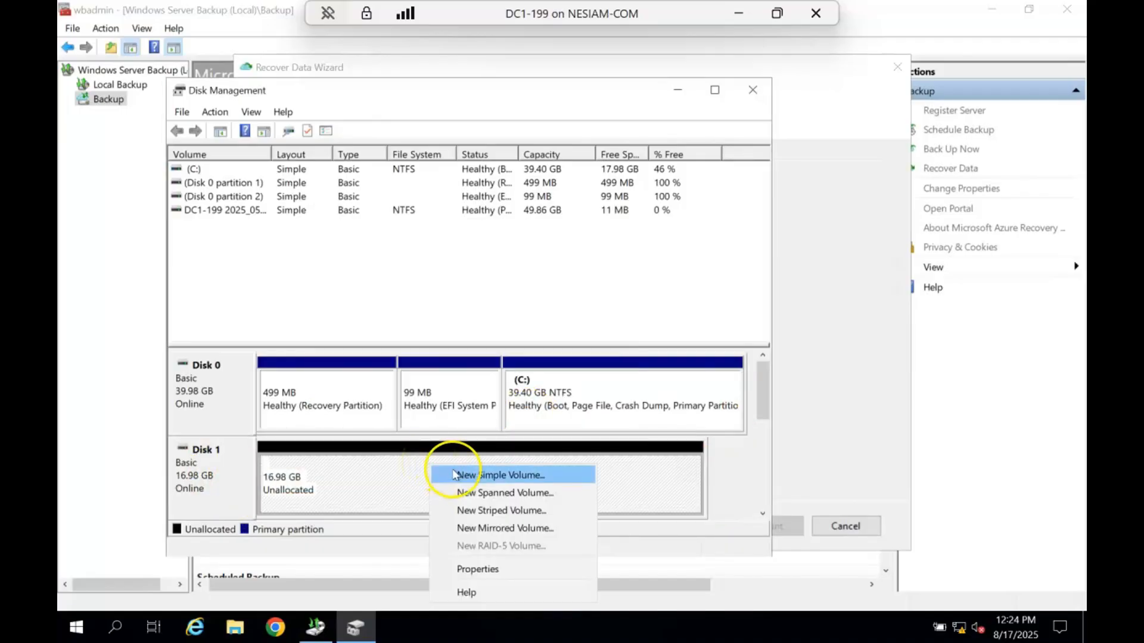
left_click(455, 475)
left_click(480, 457)
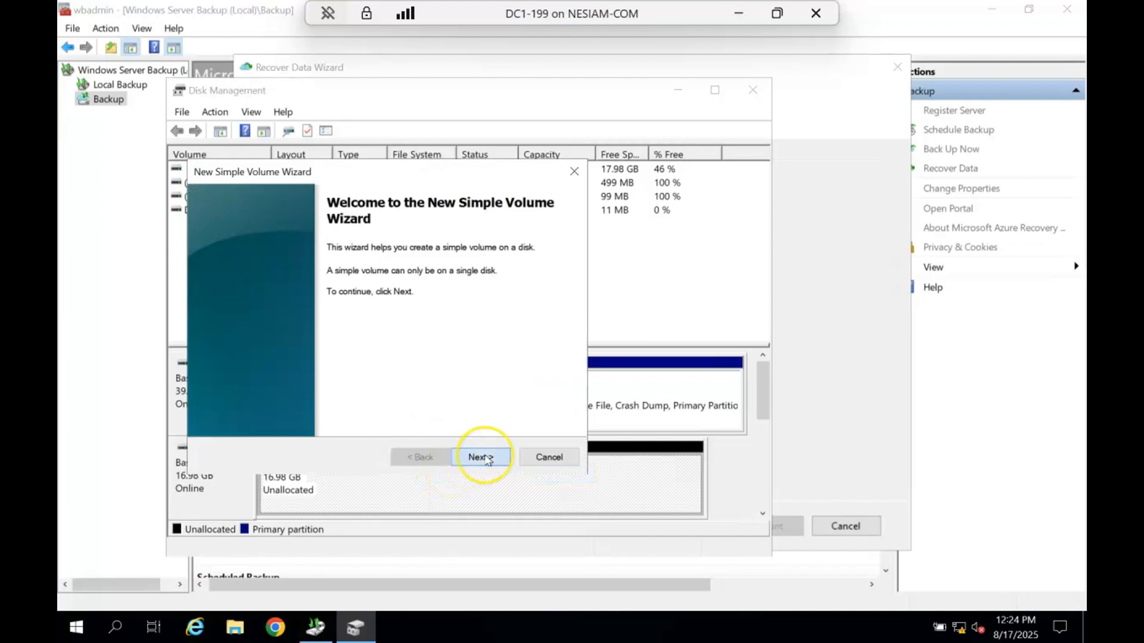
left_click(486, 458)
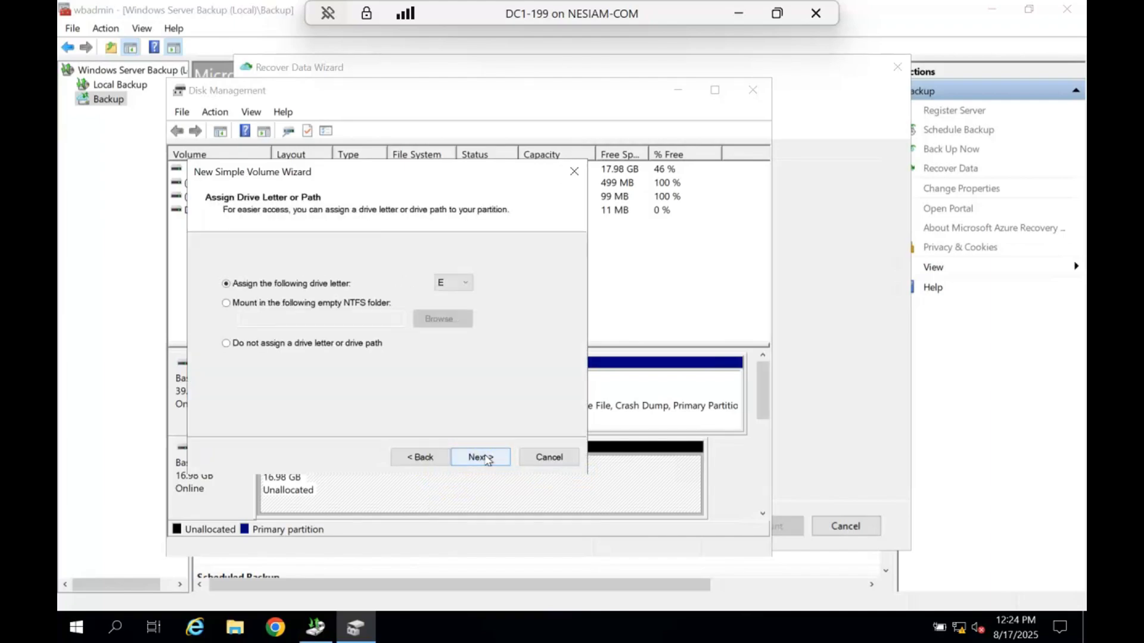
left_click(487, 460)
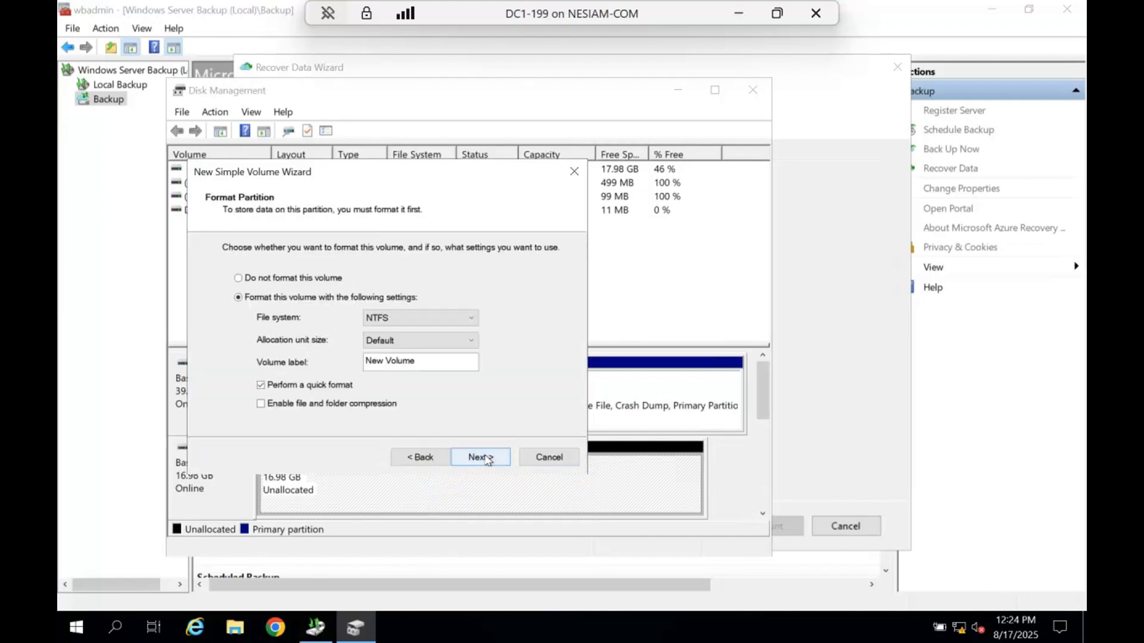
left_click_drag(441, 360, 339, 364)
type("RestoredAzureBackupData")
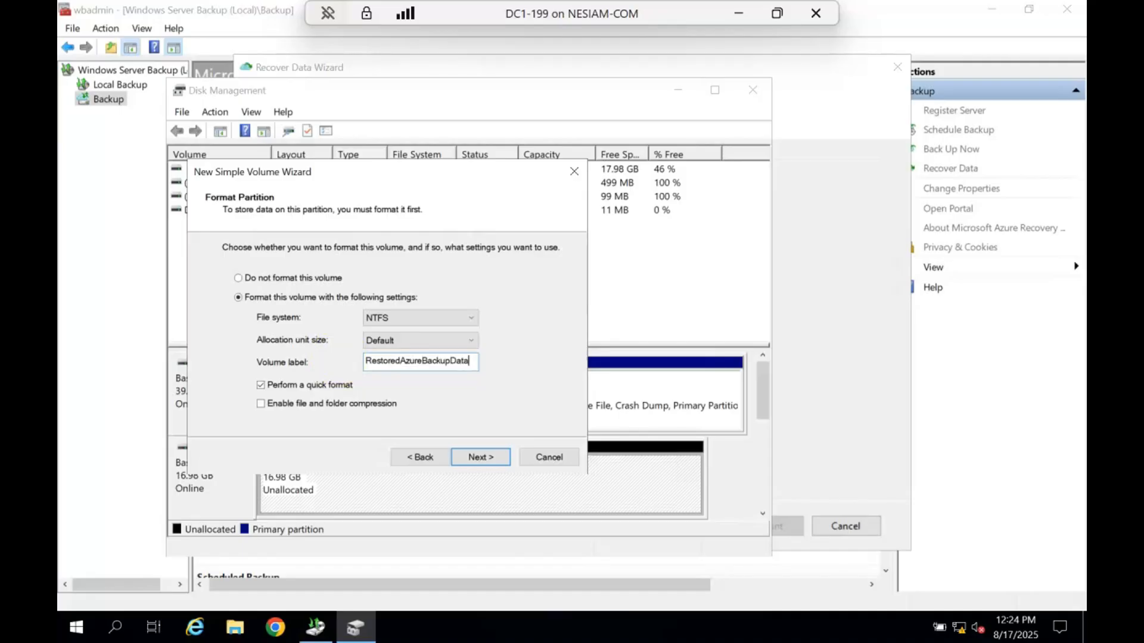
left_click(479, 457)
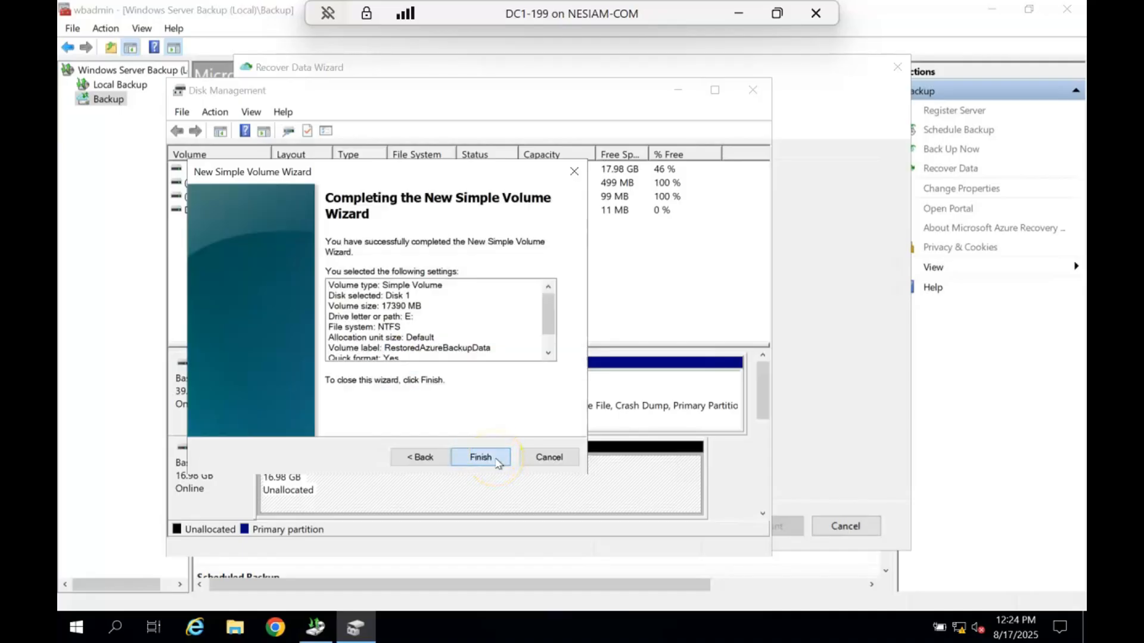
left_click(497, 461)
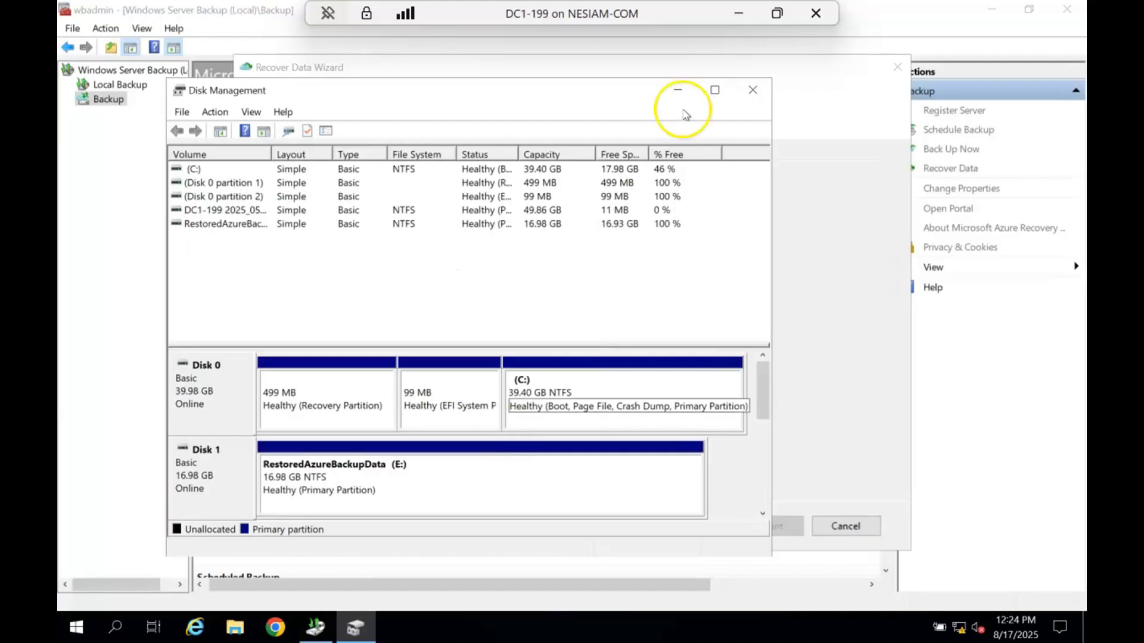
left_click(752, 90)
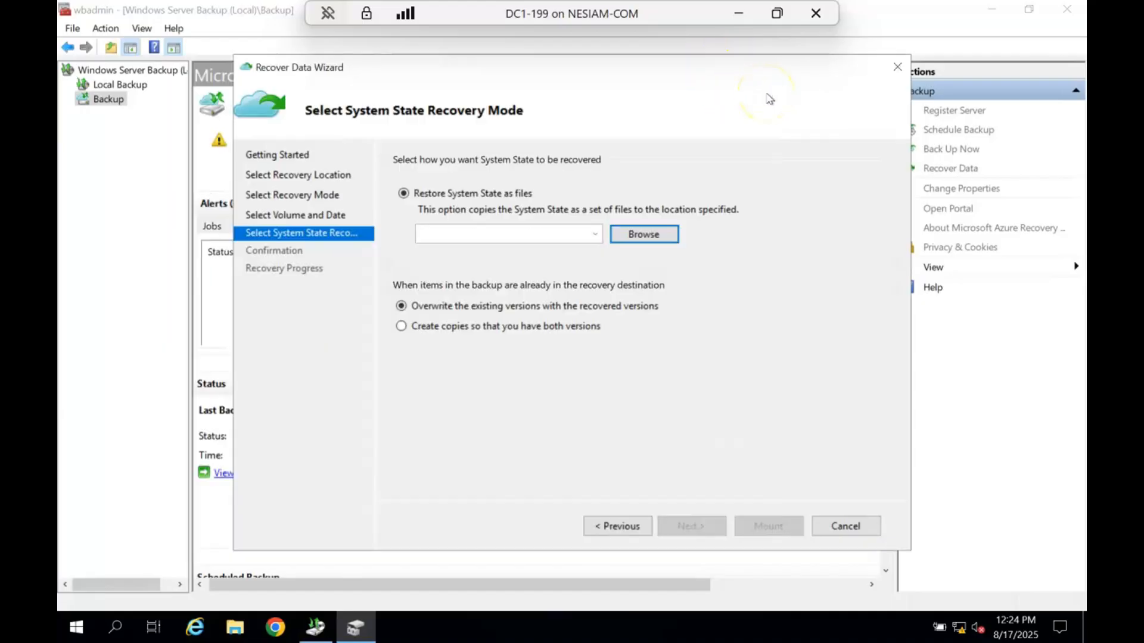
- Choose the RestoredAzureBackupData (E:) drive as the destination for the System State files and start the recovery
left_click(654, 234)
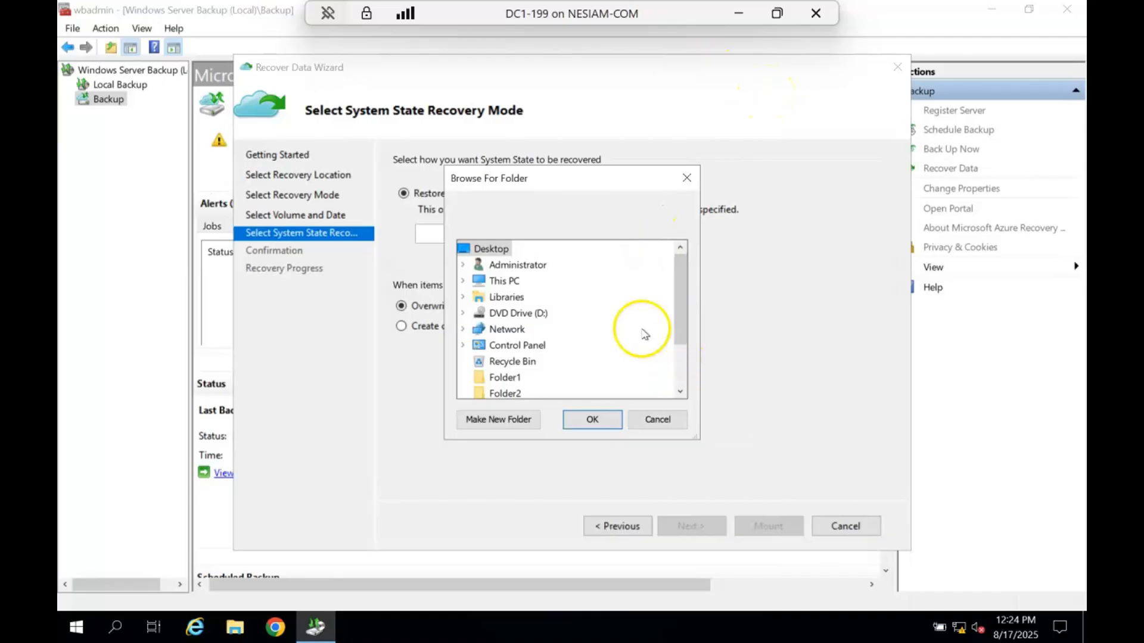
left_click(464, 281)
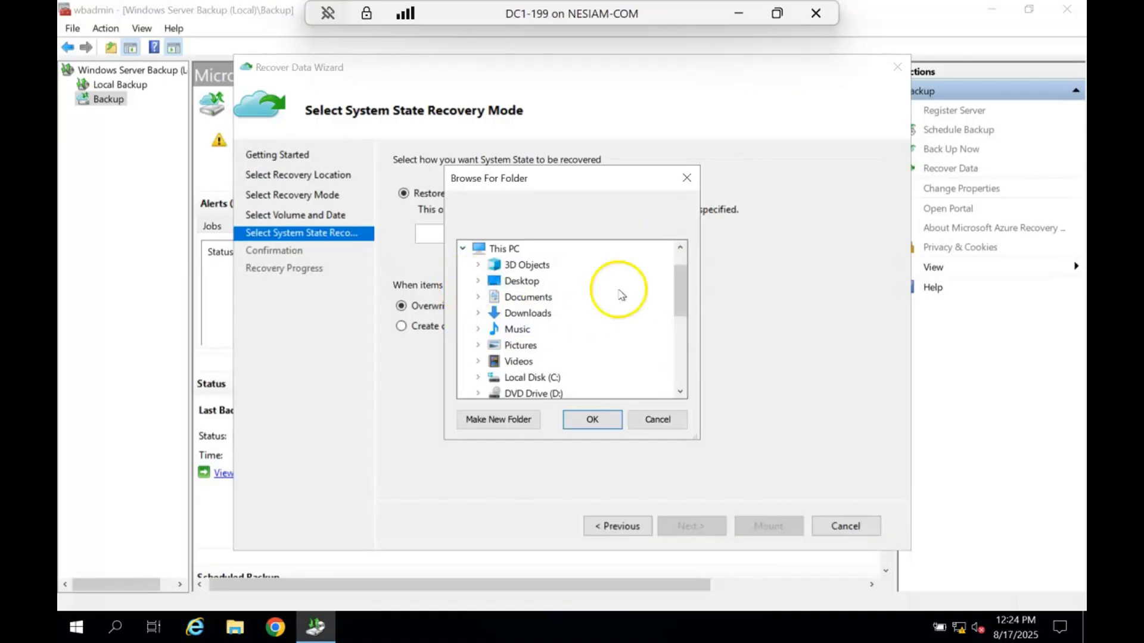
left_click_drag(682, 283, 682, 299)
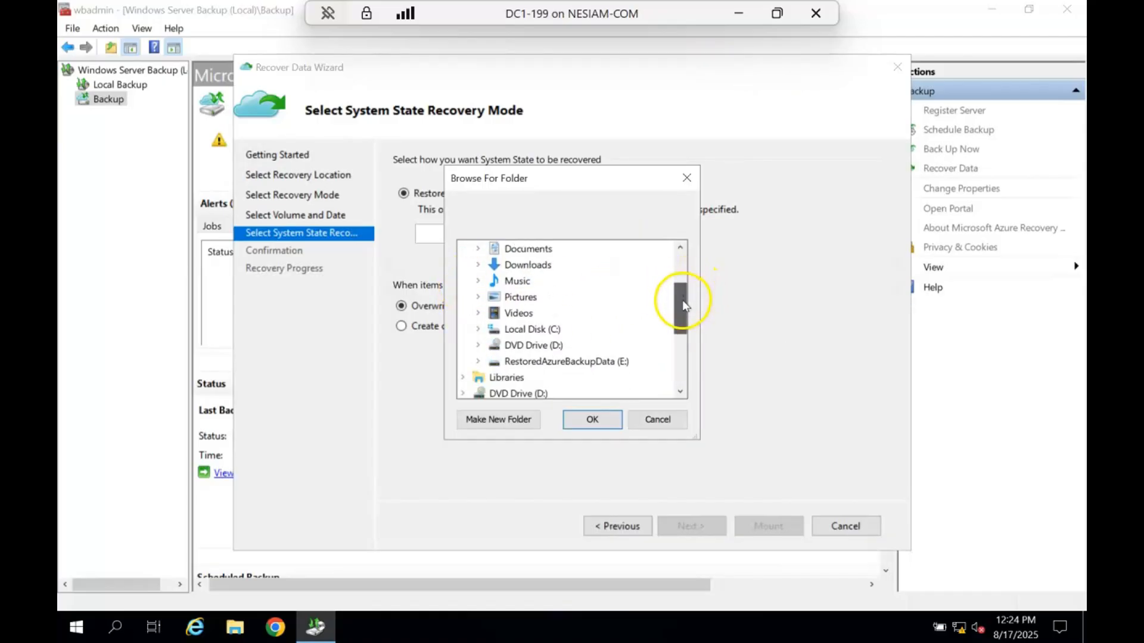
left_click(586, 363)
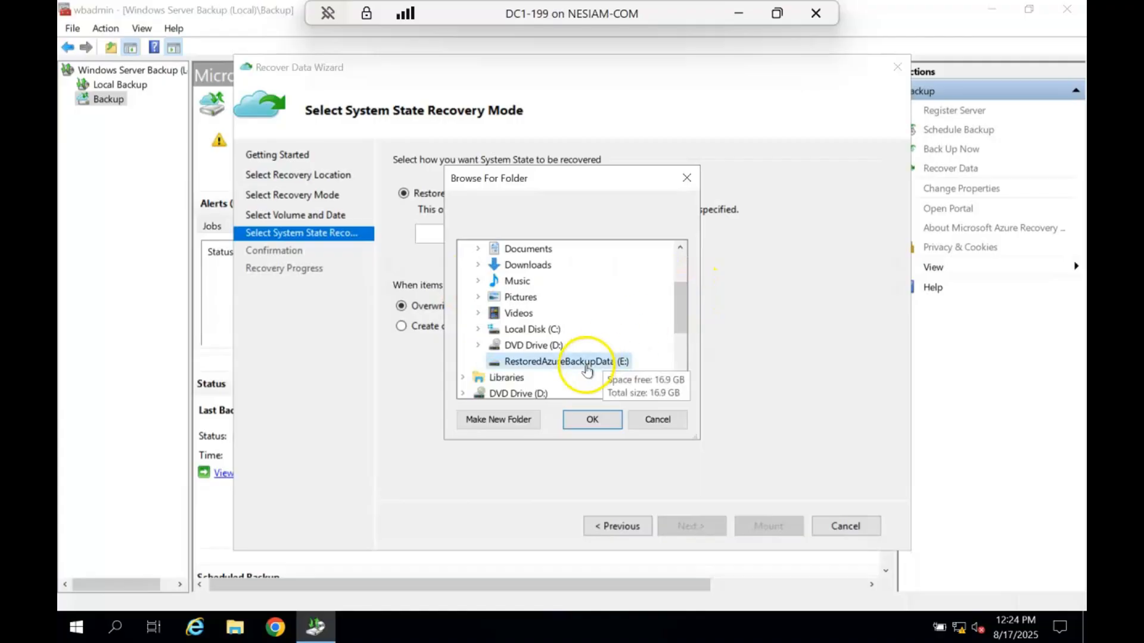
left_click(592, 419)
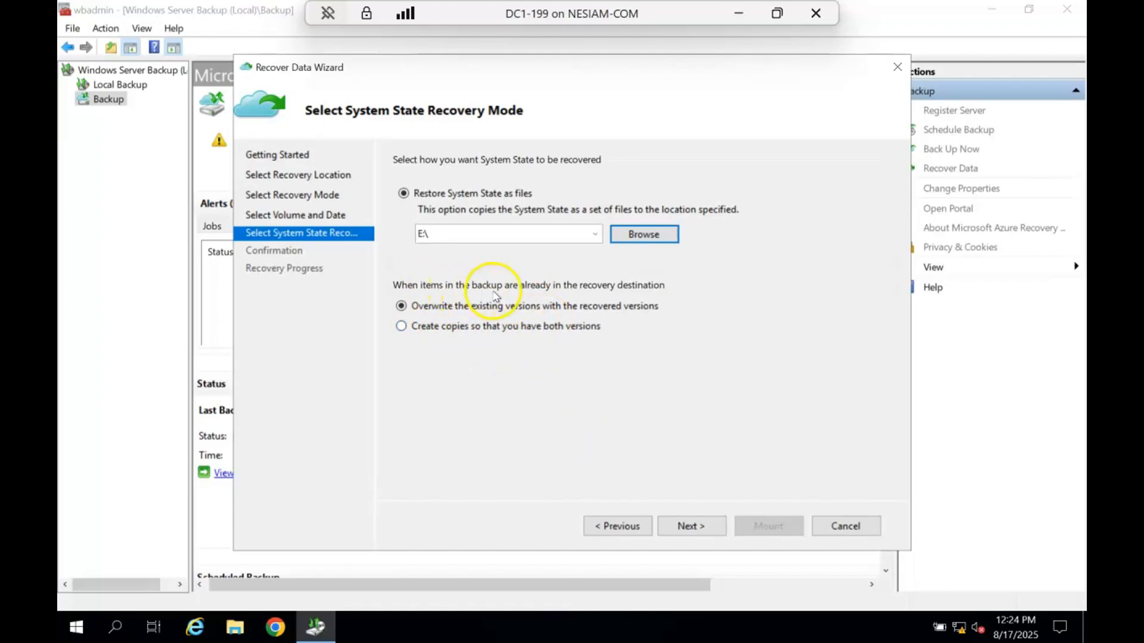
left_click(709, 536)
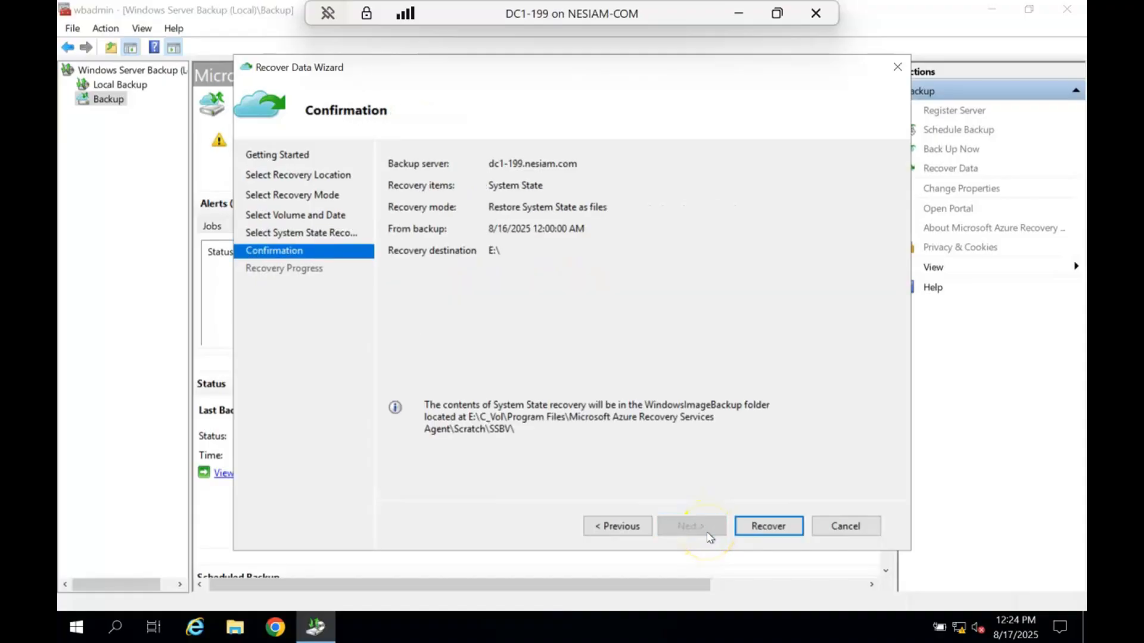
left_click(769, 529)
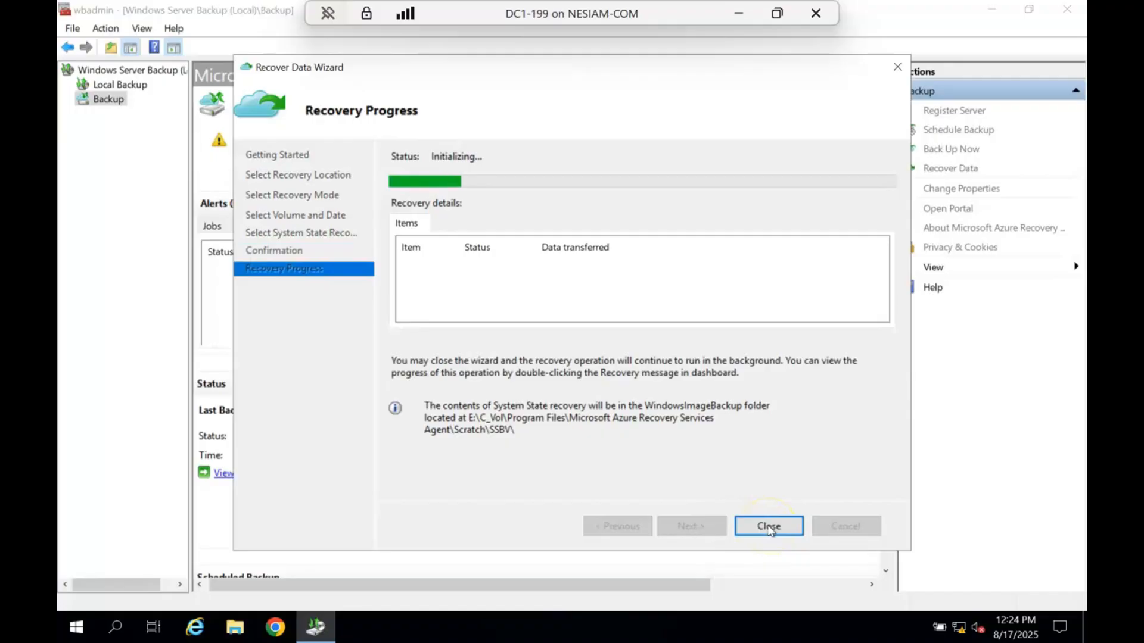
- In File Explorer, go to E:\C_vol\Program Files\Microsoft Azure Recovery Services Agent\Scratch\SSBV to inspect the recovery output folder
left_click(241, 626)
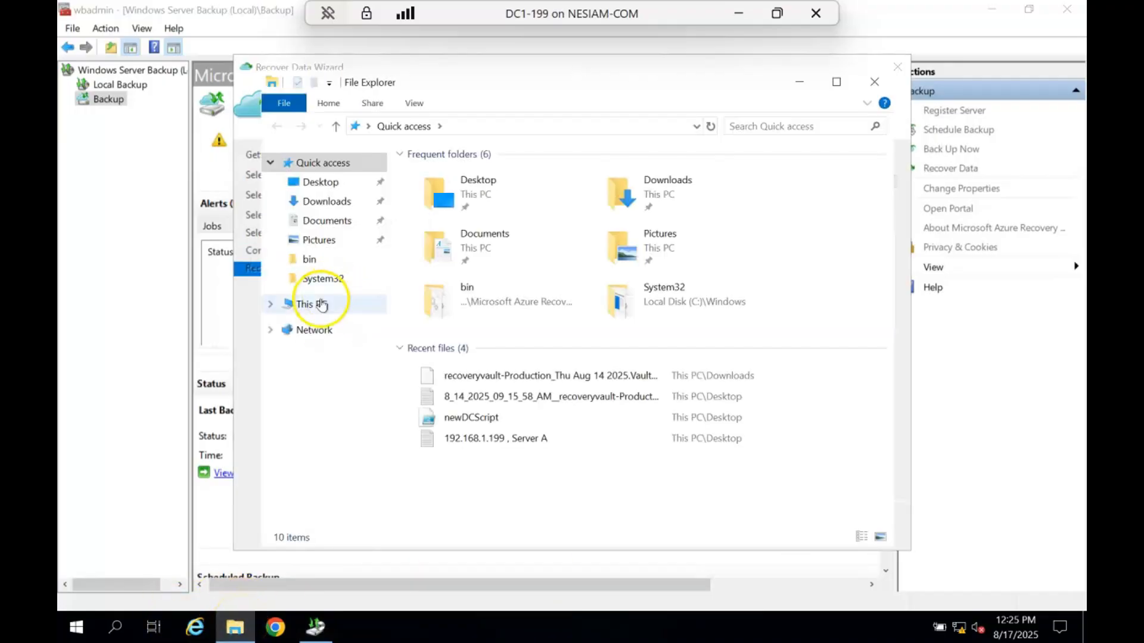
left_click(321, 304)
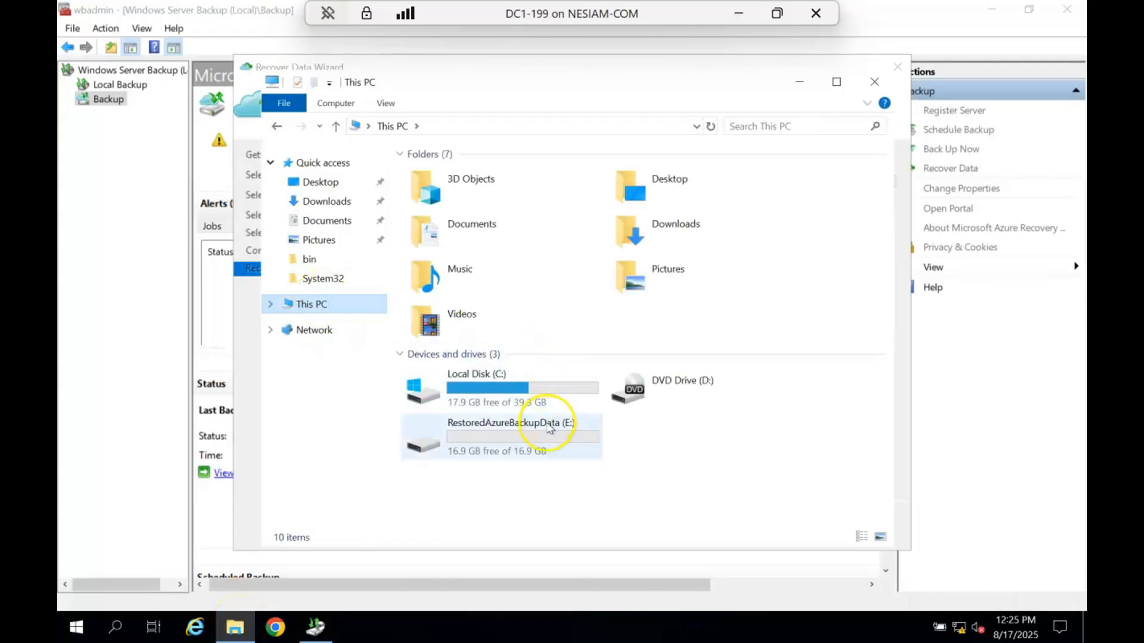
double_click(549, 428)
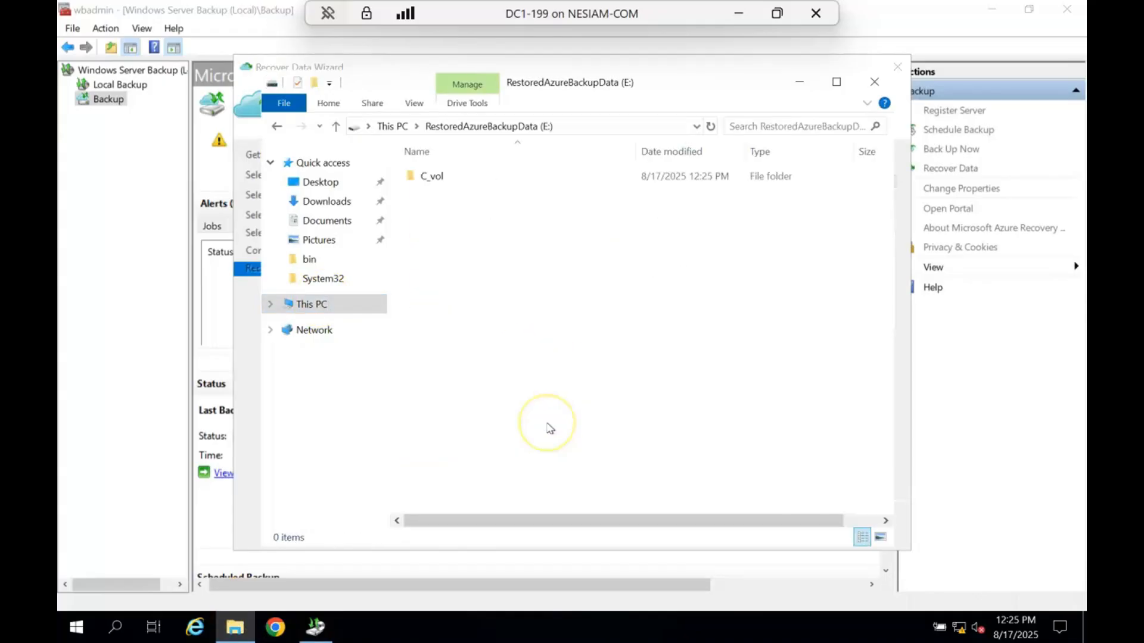
double_click(433, 176)
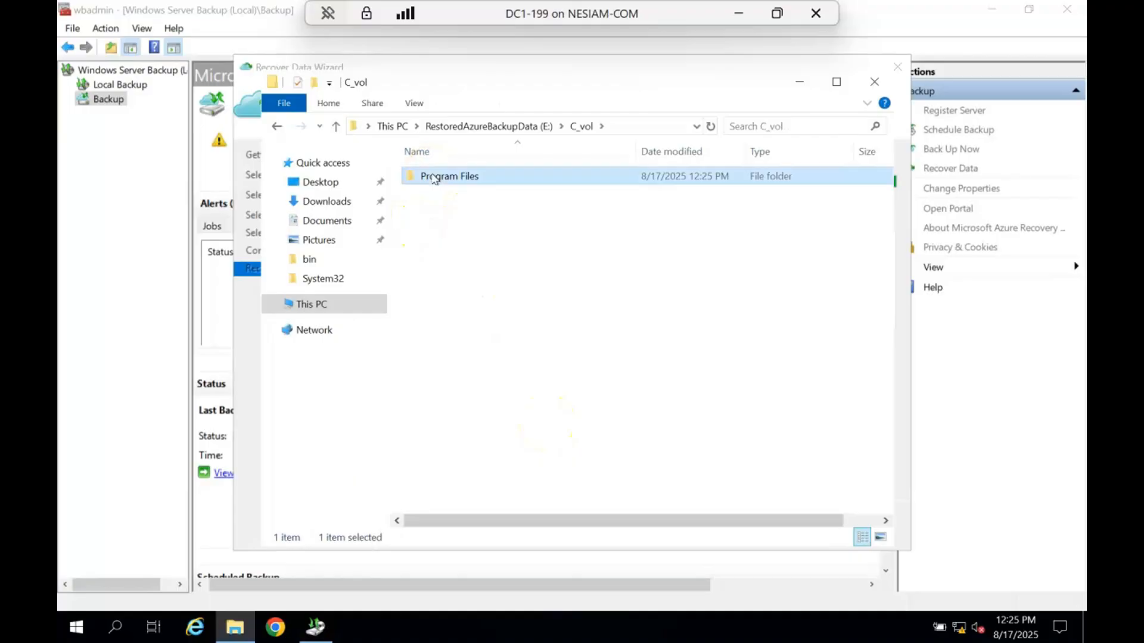
double_click(434, 177)
double_click(435, 176)
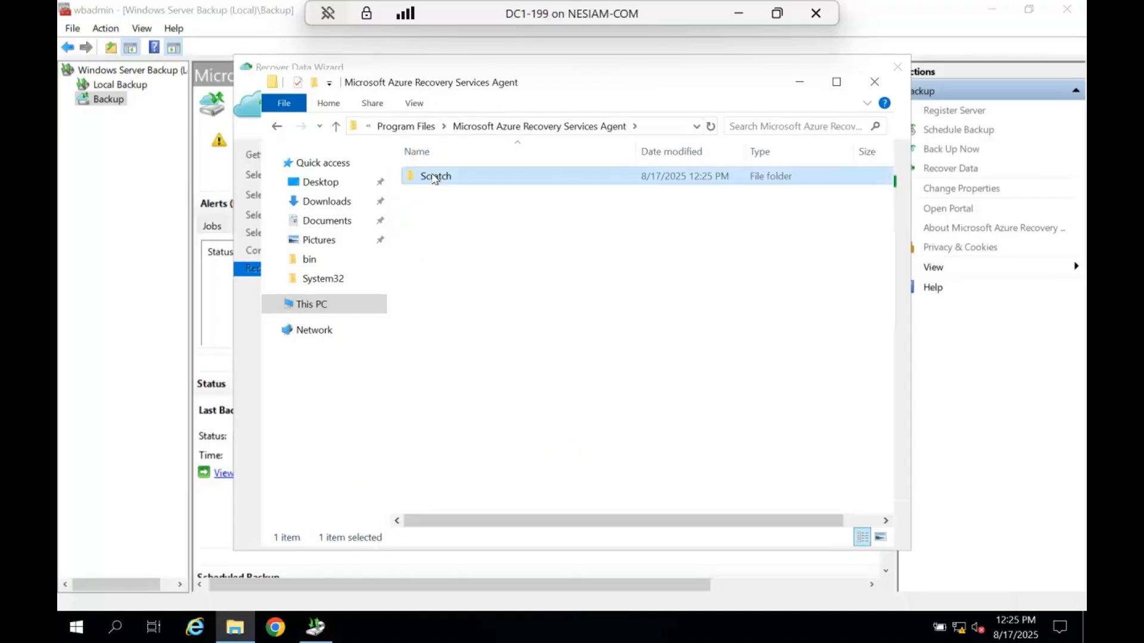
double_click(434, 176)
double_click(435, 177)
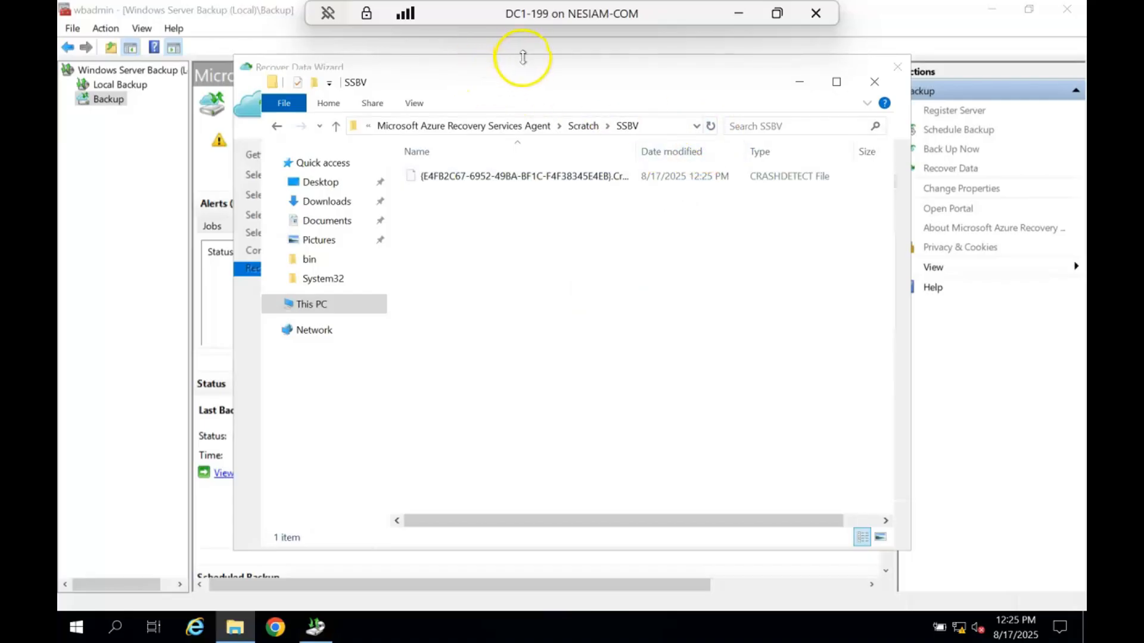
- Place the recovery wizard and the SSBV folder side by side, and examine the contents of WindowsImageBackup\DC1-199
left_click_drag(531, 70, 477, 84)
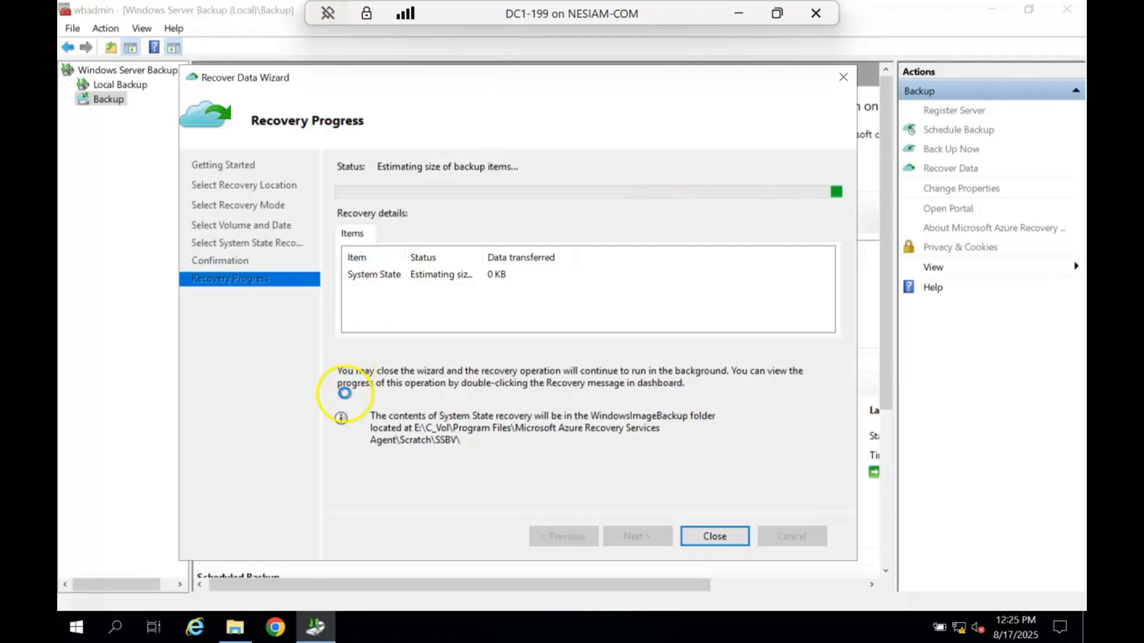
mouse_move(239, 628)
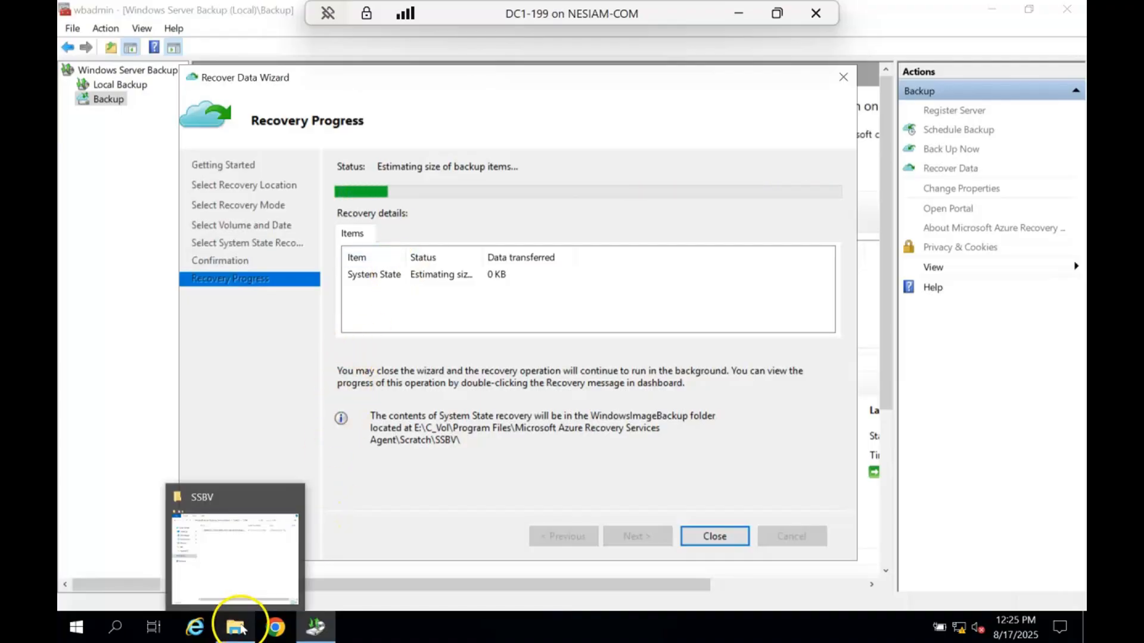
left_click(249, 581)
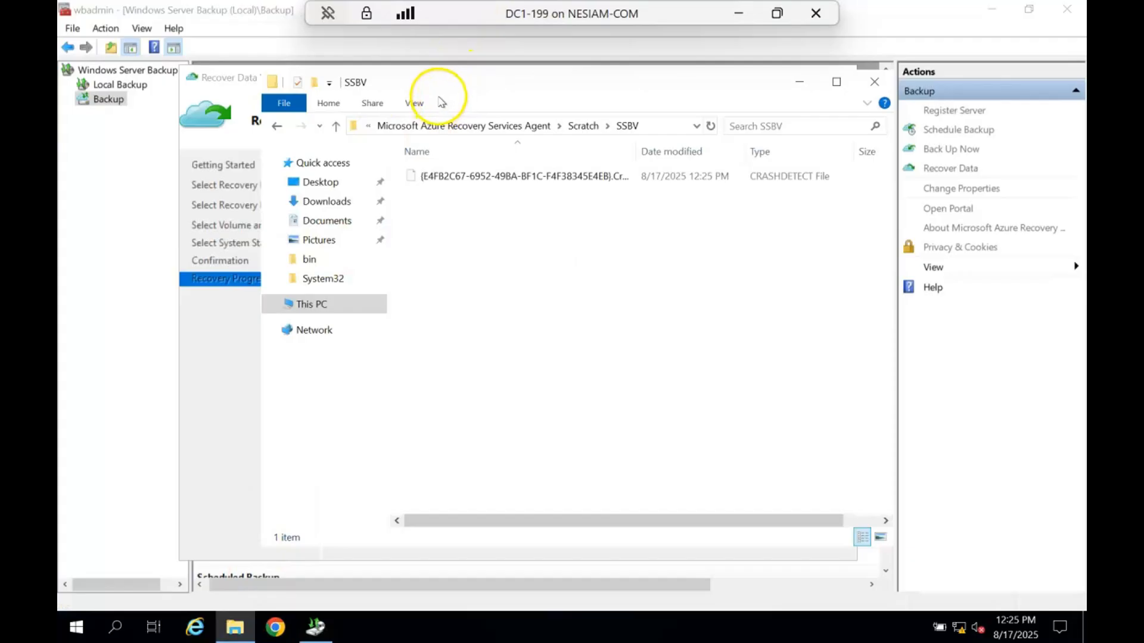
left_click_drag(461, 98, 739, 173)
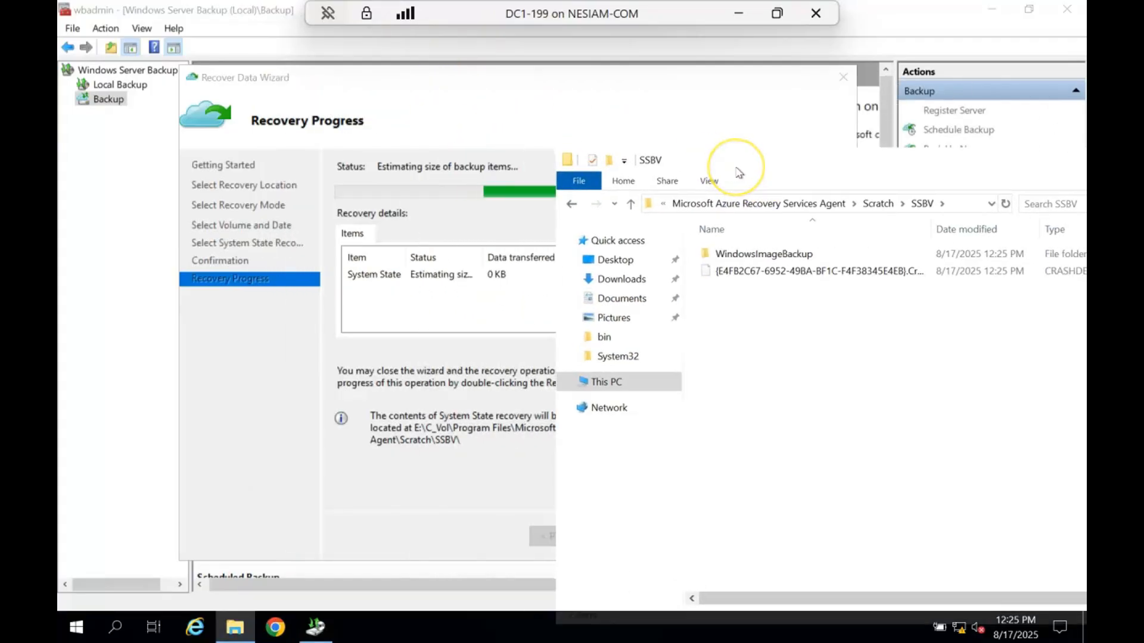
double_click(739, 255)
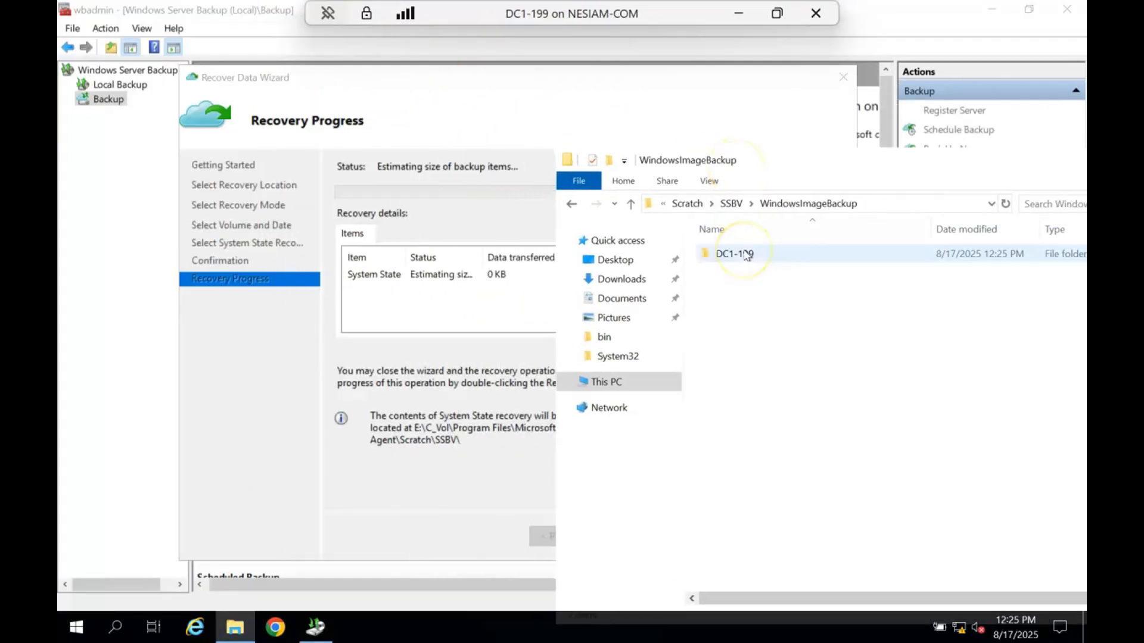
double_click(764, 254)
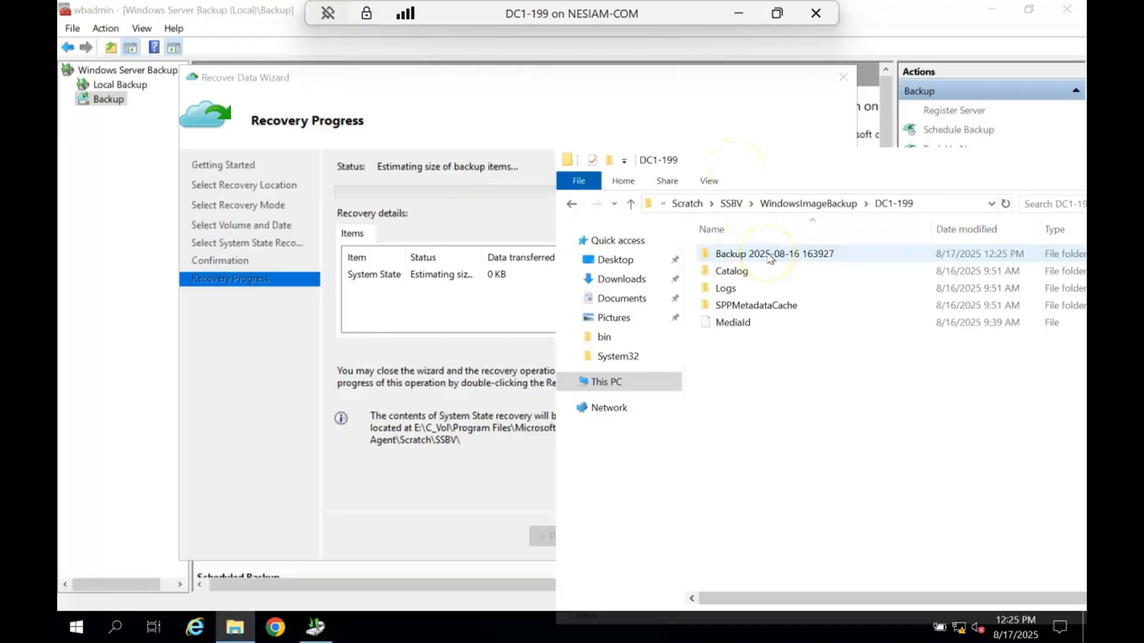
left_click(811, 424)
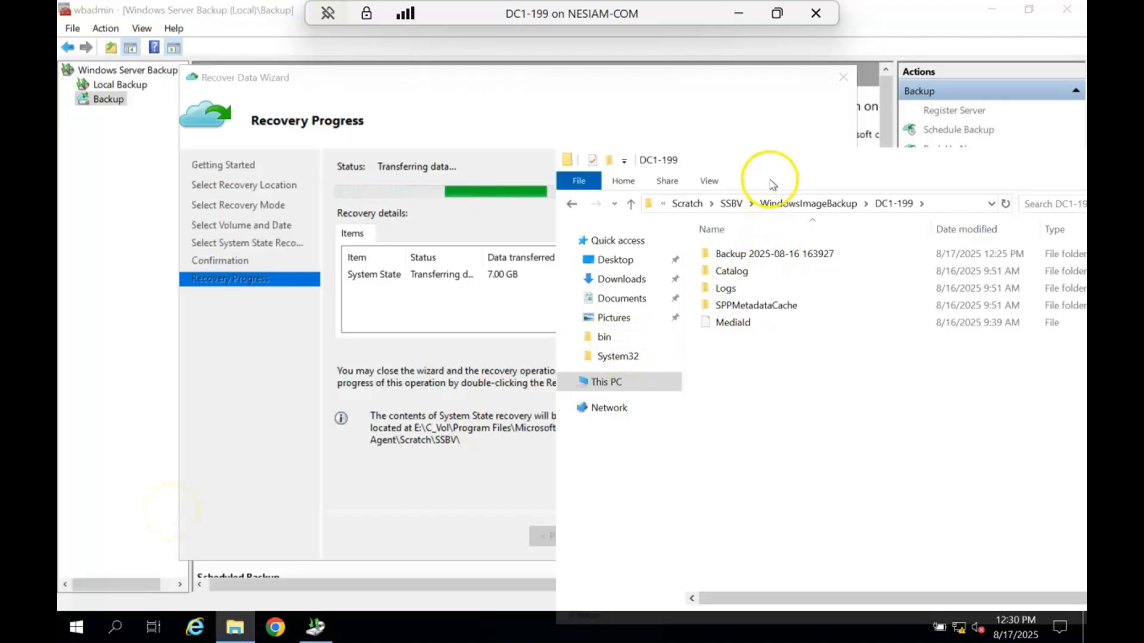
- Check the RestoredAzureBackupData (E:) drive's space under This PC, and close File Explorer and the Recover Data Wizard
left_click(609, 377)
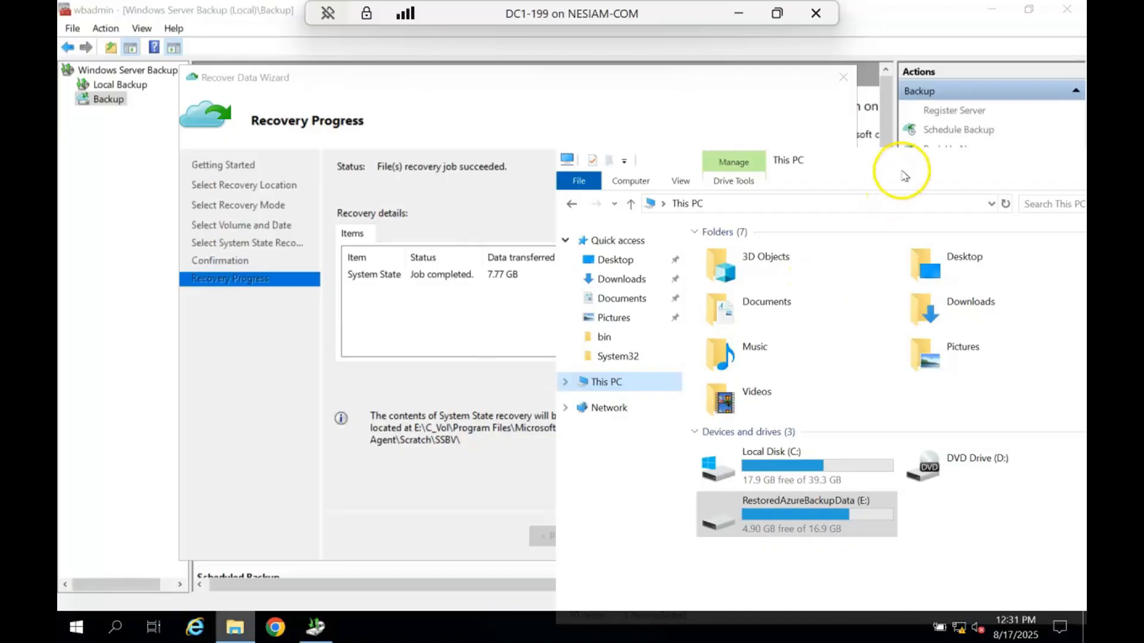
left_click_drag(892, 160, 575, 140)
left_click(848, 141)
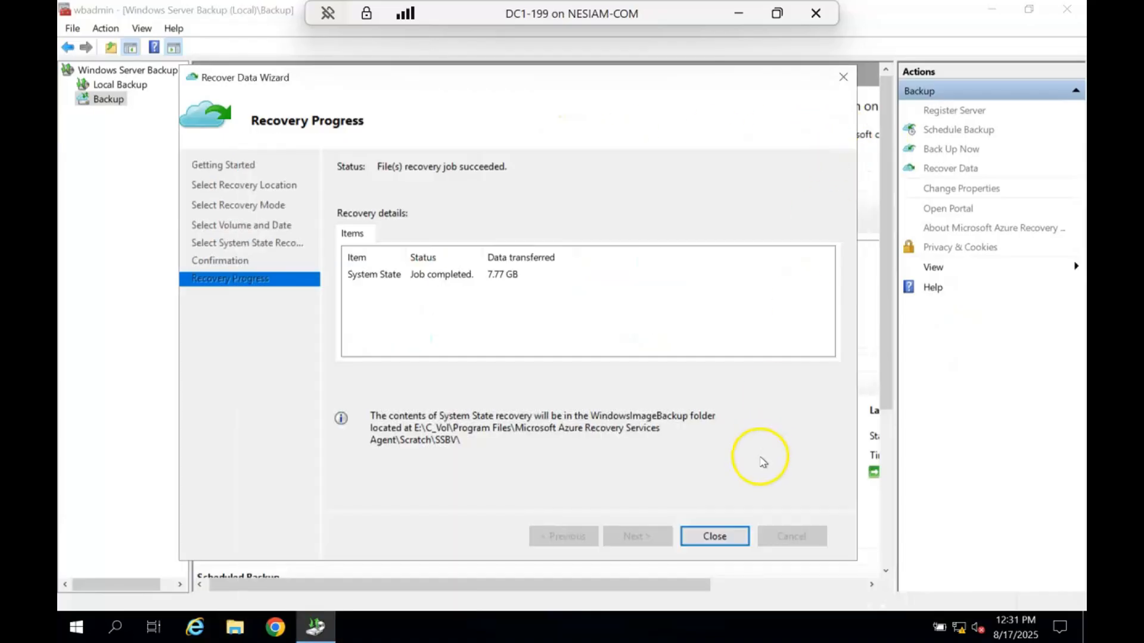
left_click(720, 539)
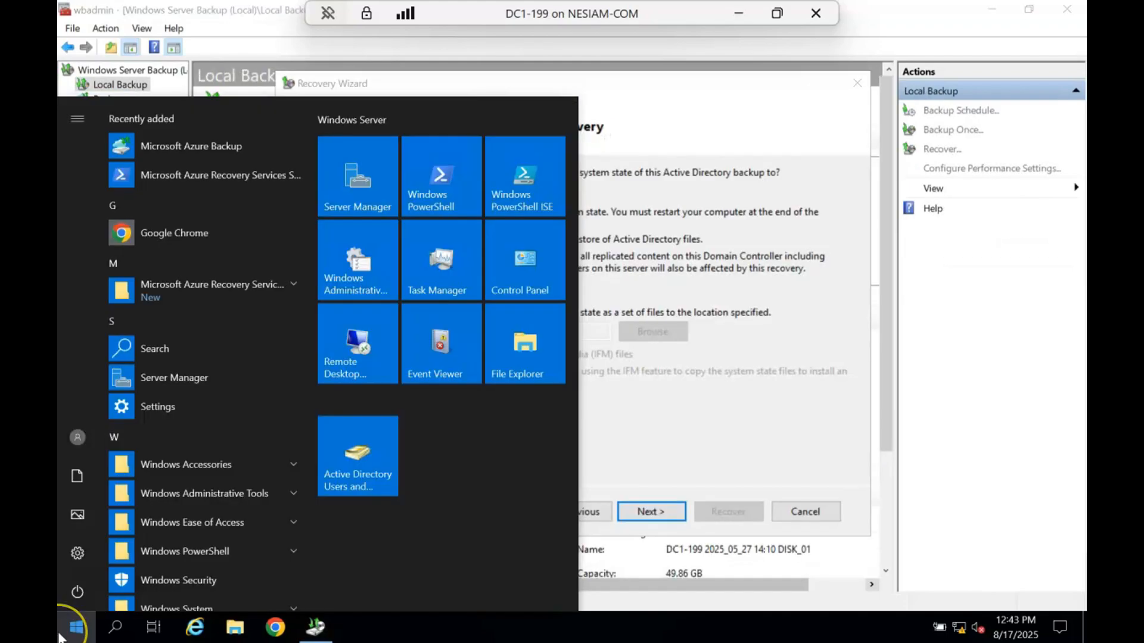
- Run msconfig from a Command Prompt and set the server to safe boot in Active Directory repair mode
type("cmd")
key("Return")
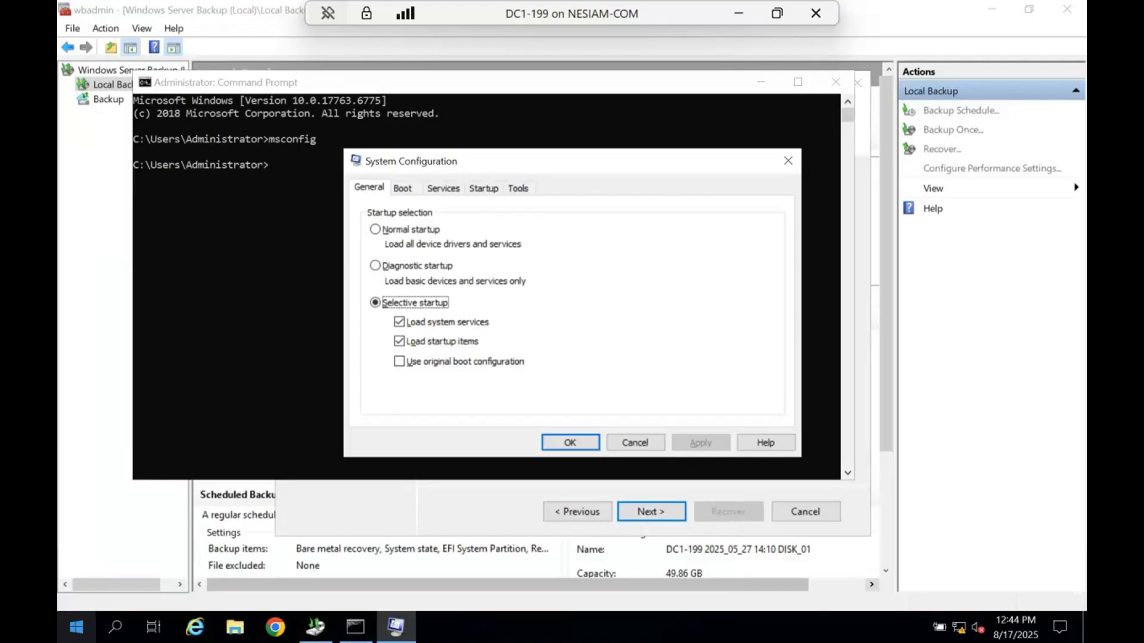
left_click(405, 190)
left_click(380, 343)
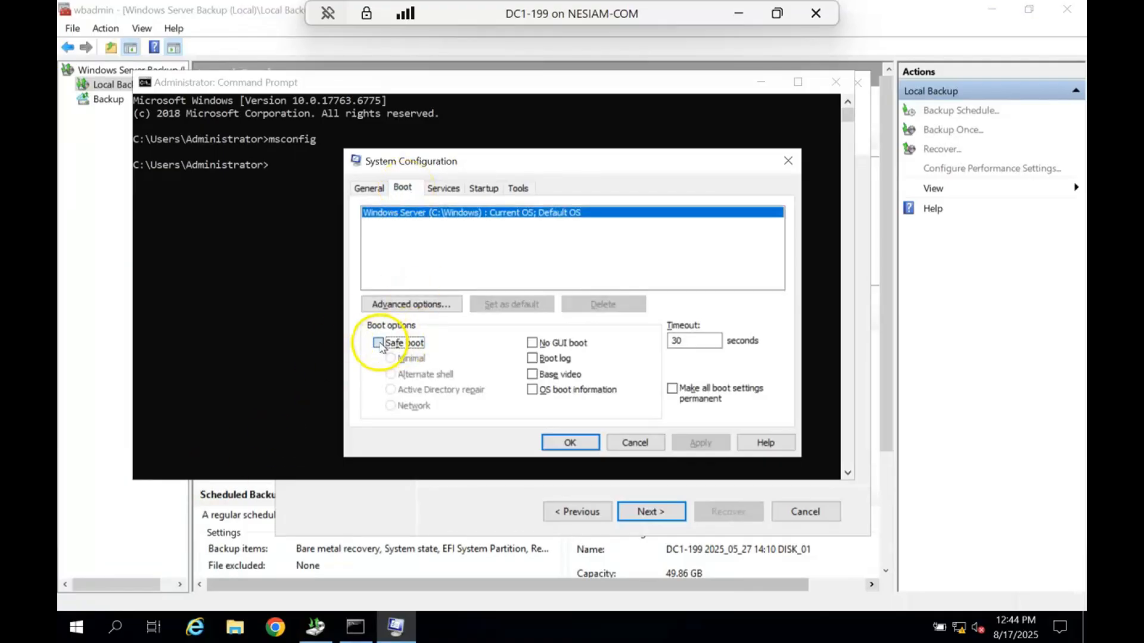
left_click(392, 390)
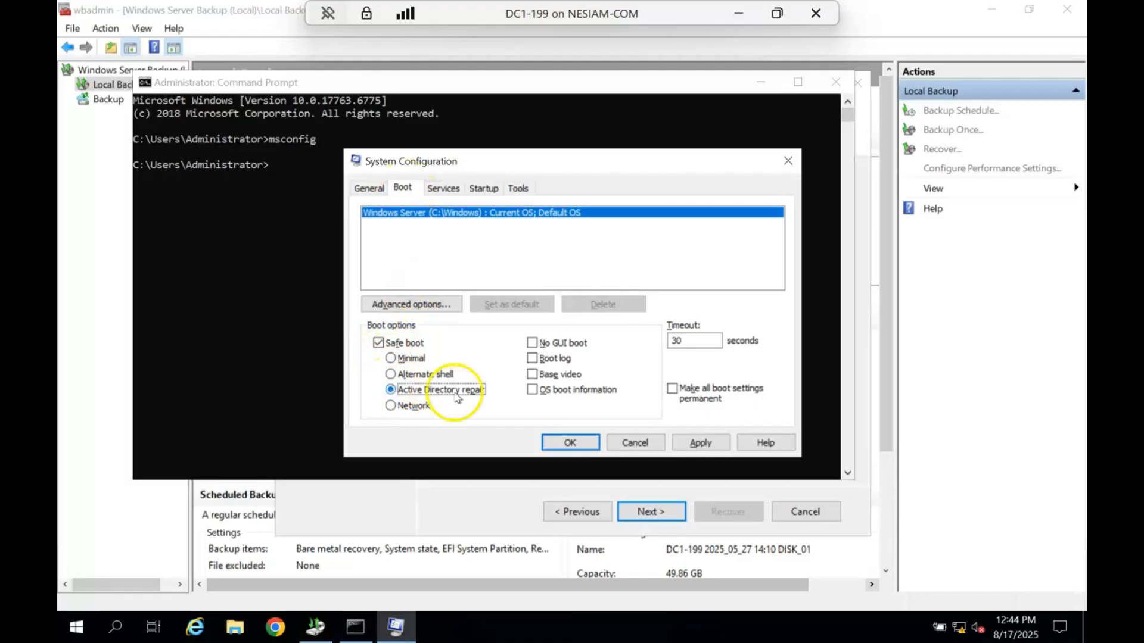
left_click(561, 442)
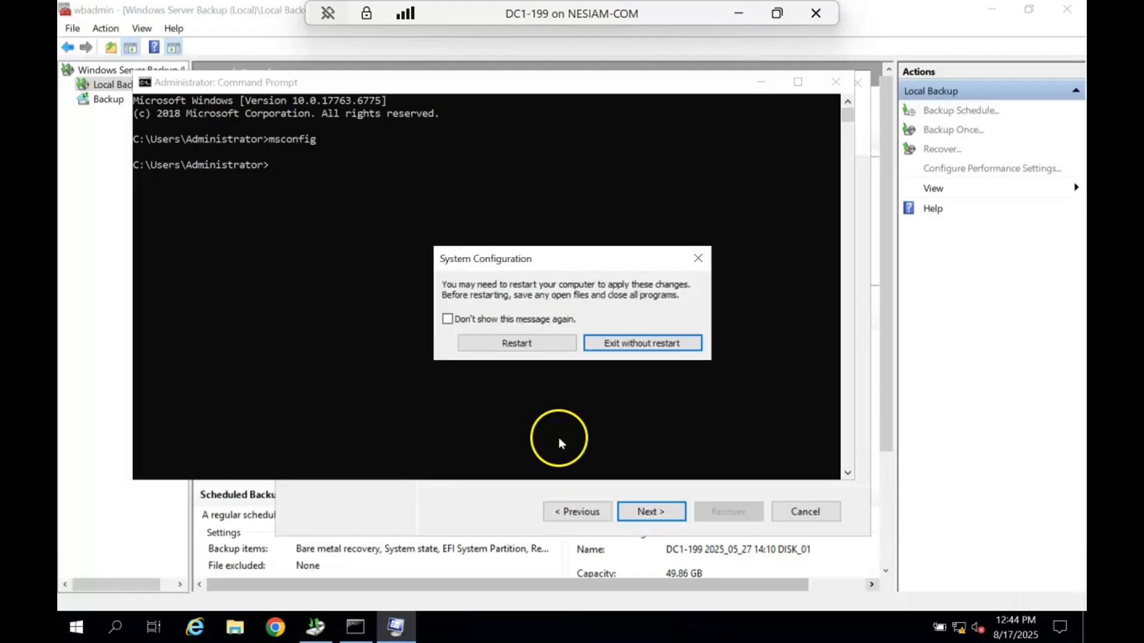
- Restart the server to apply the Active Directory repair safe boot setting
left_click(541, 346)
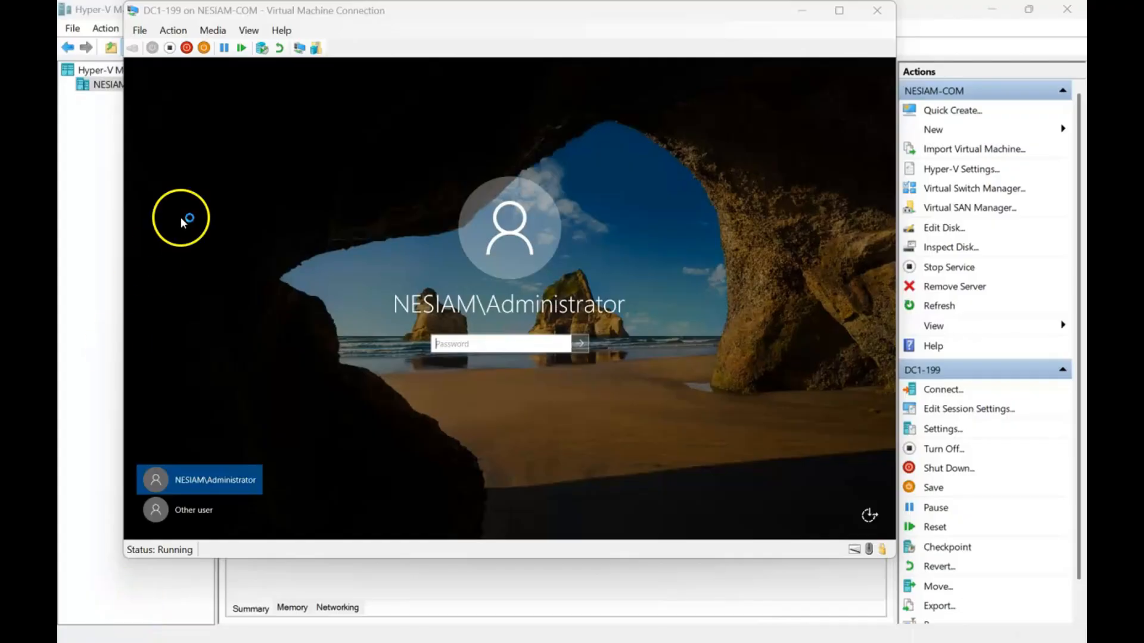
- Try to sign in to DC1-199 with the NESIAM domain administrator account by entering its password
left_click(489, 344)
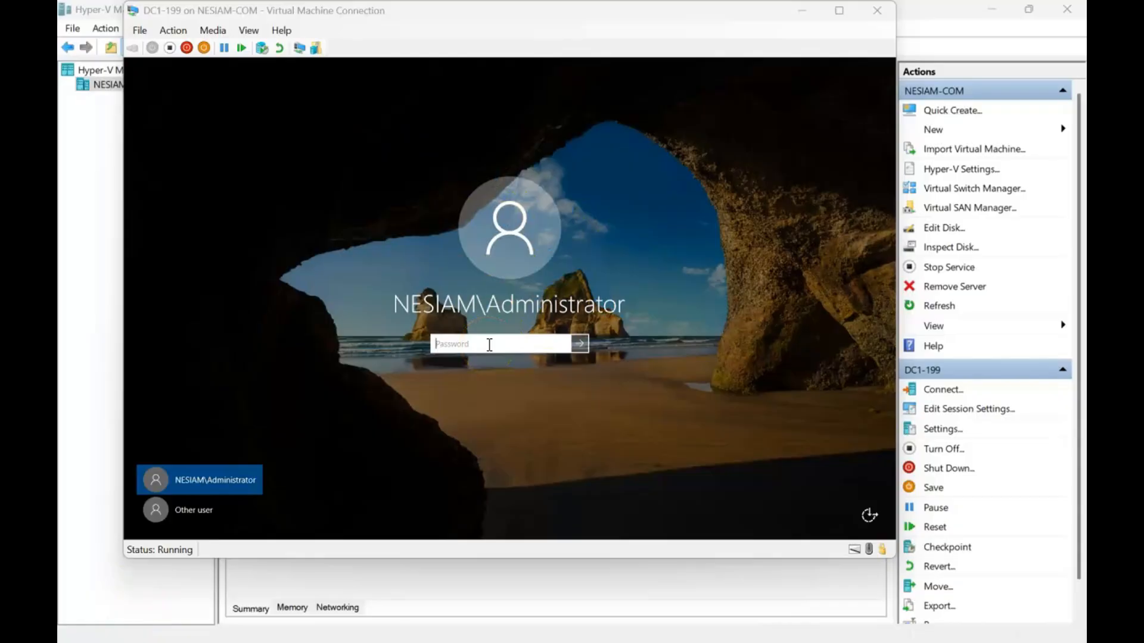
left_click(489, 345)
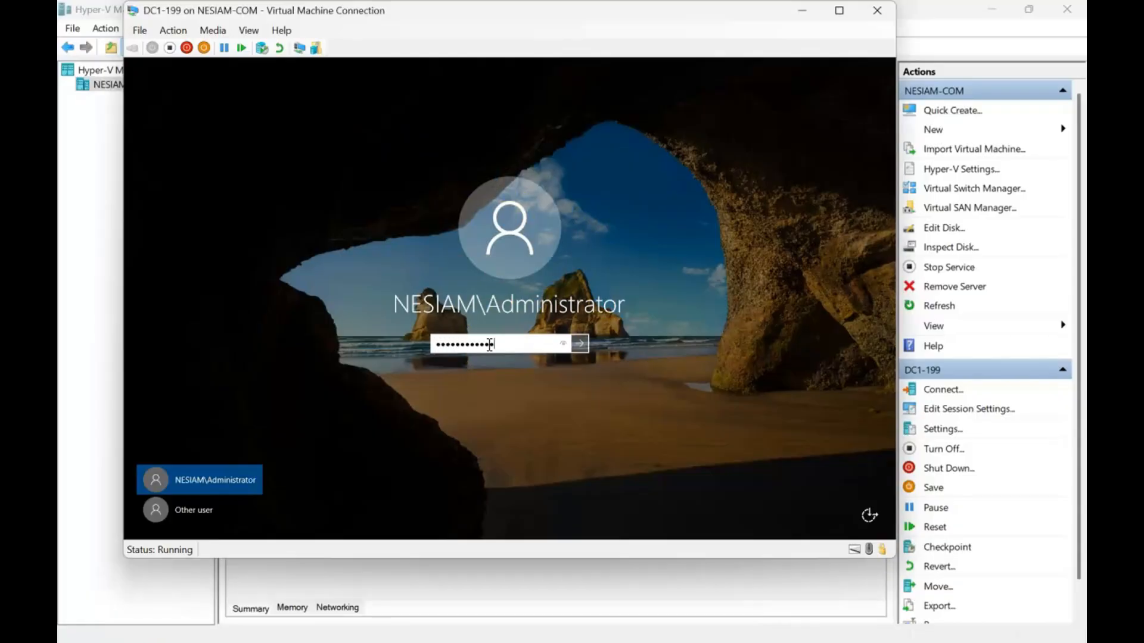
key("Return")
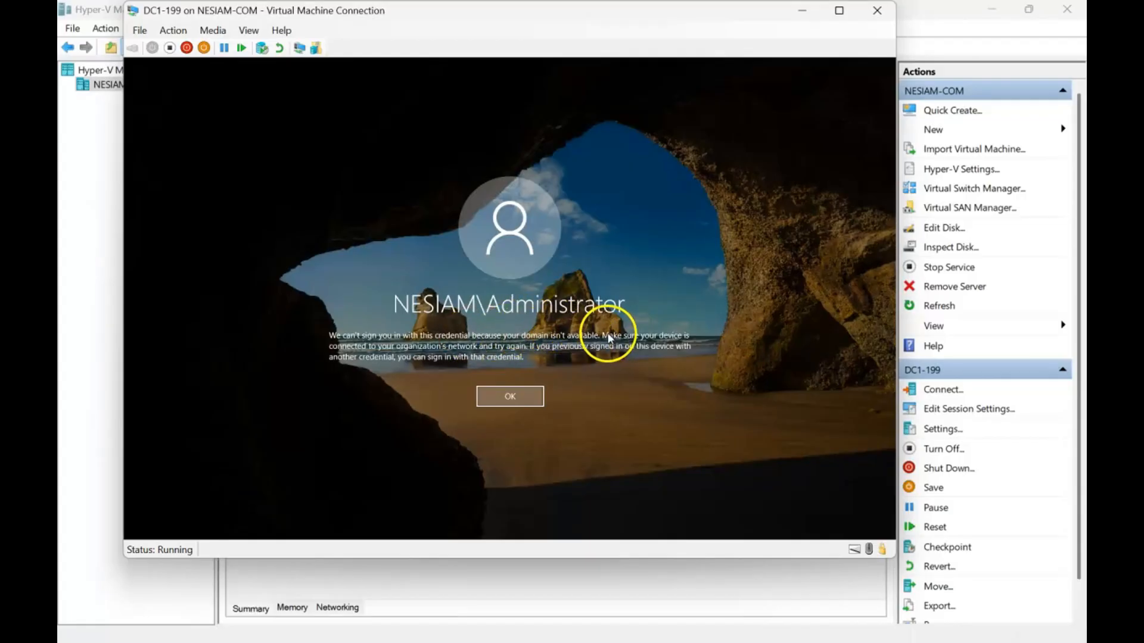
left_click(512, 397)
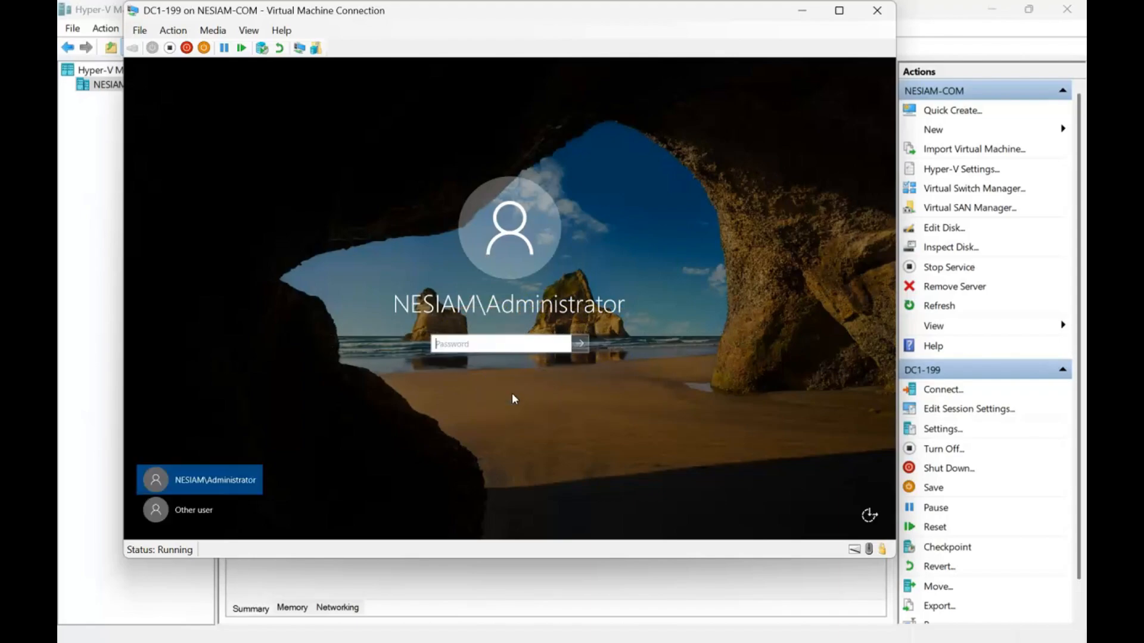
- Sign in to DC1-199 as another user with the local .\Administrator account, entering the account password
left_click(195, 509)
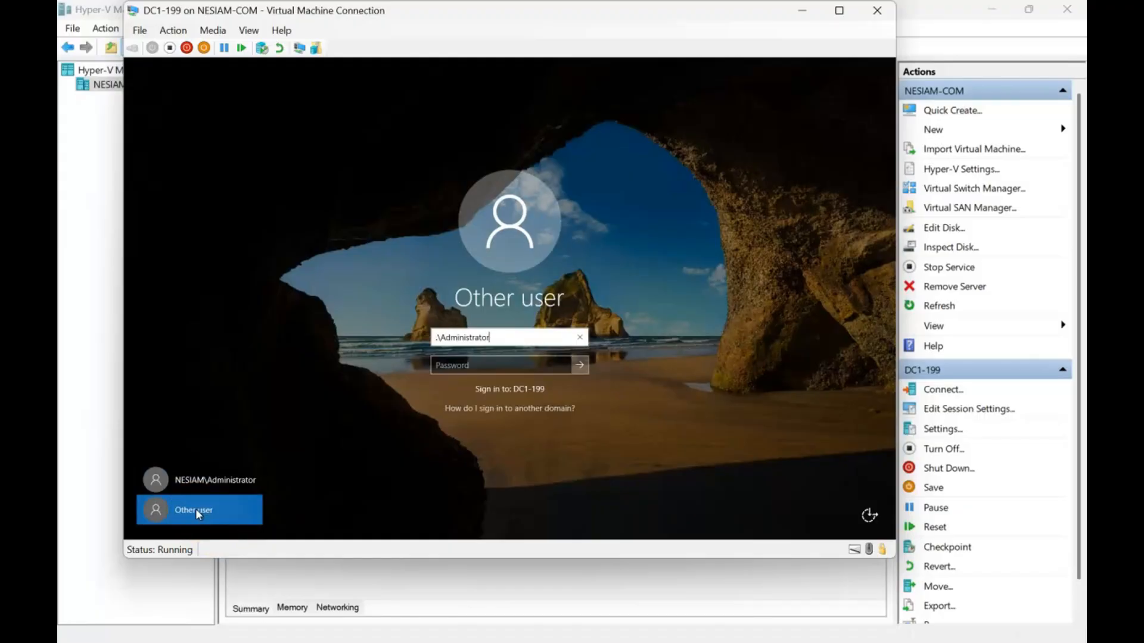
key("Tab")
type("*******")
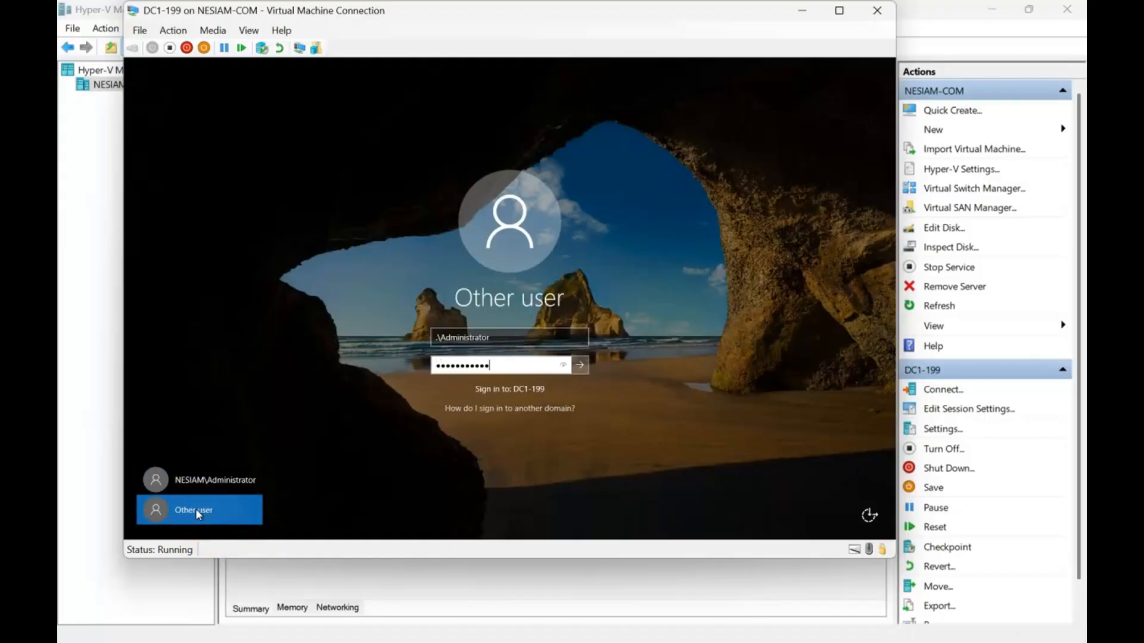
key("Return")
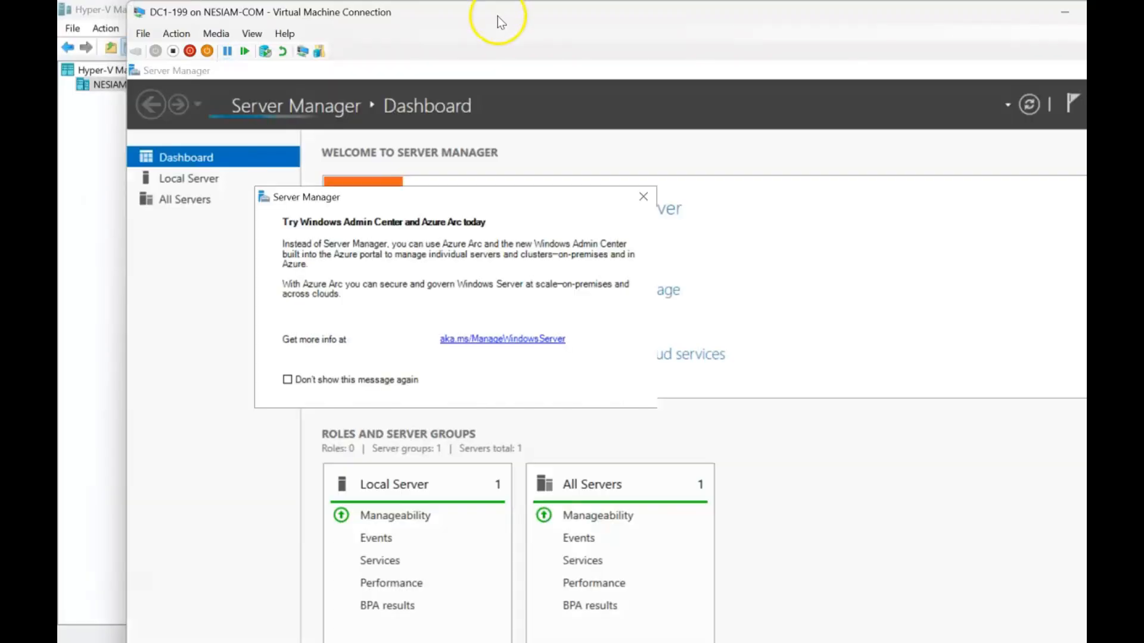
- Show the DC1-199 virtual machine in full screen, and close the Windows Admin Center notice and Server Manager
double_click(498, 16)
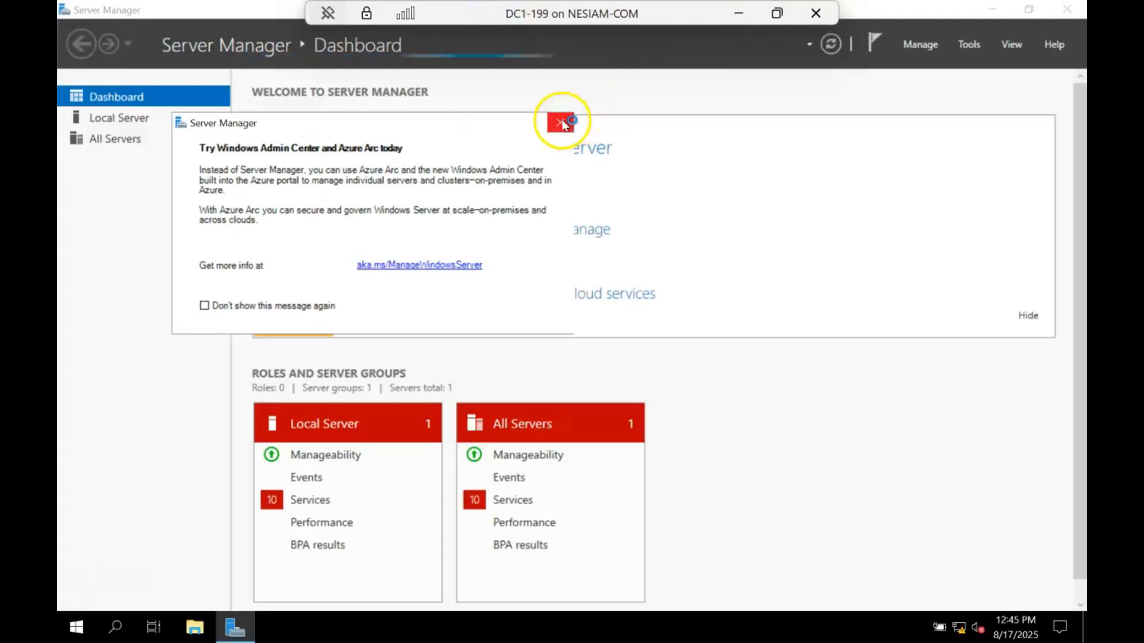
left_click(562, 124)
left_click(1070, 13)
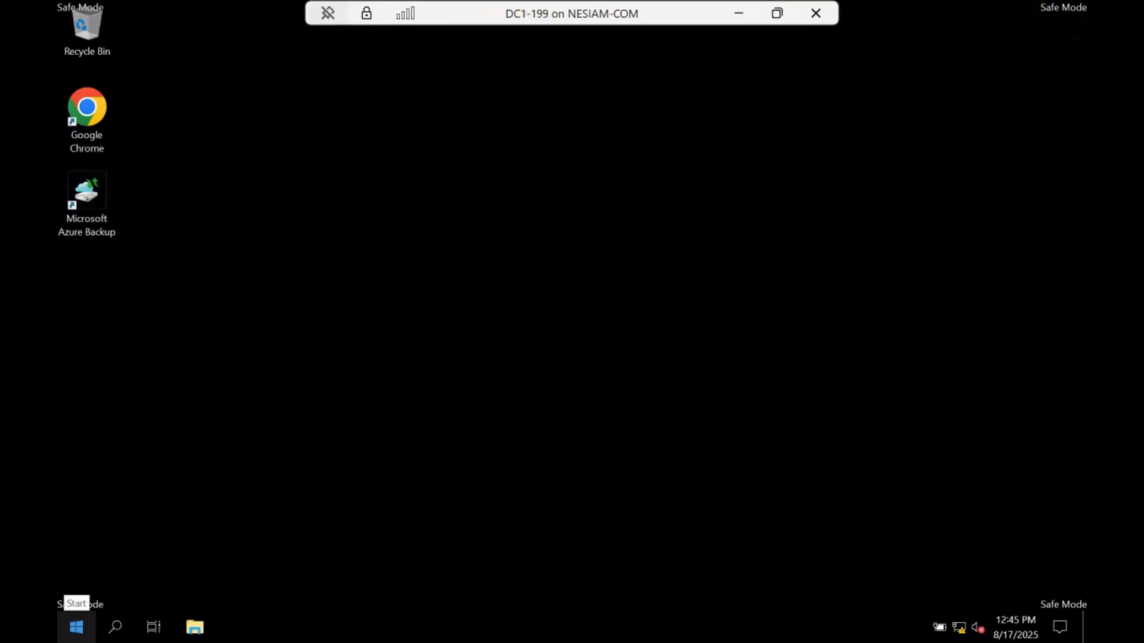
- Paste the WindowsImageBackup folder into the root of the RestoredAzureBackupData (E:) drive
left_click(75, 626)
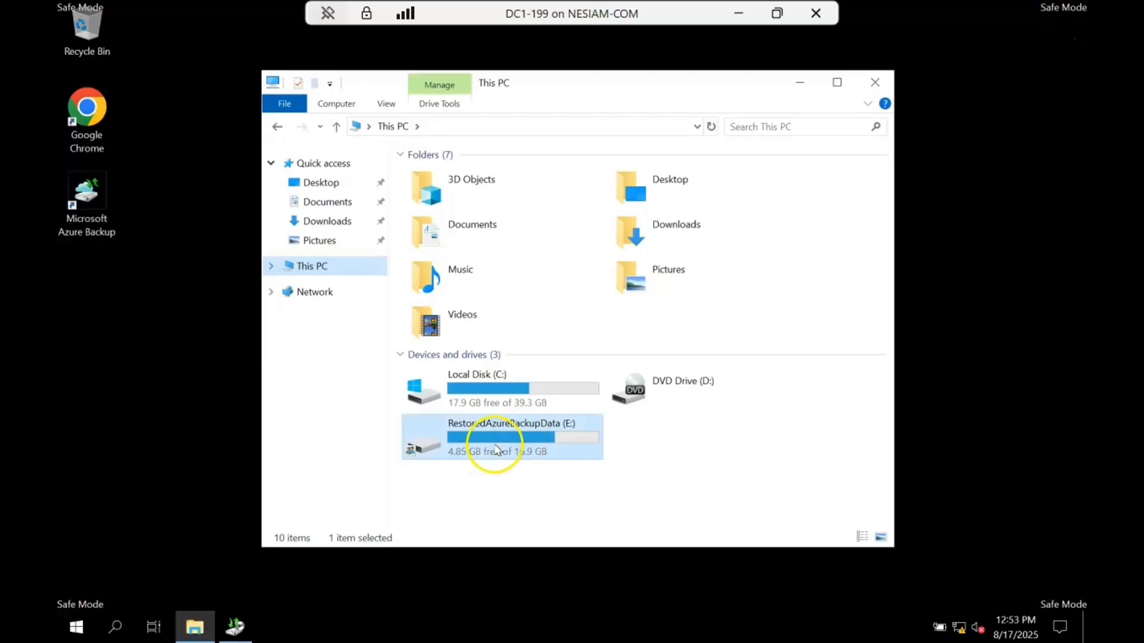
double_click(495, 448)
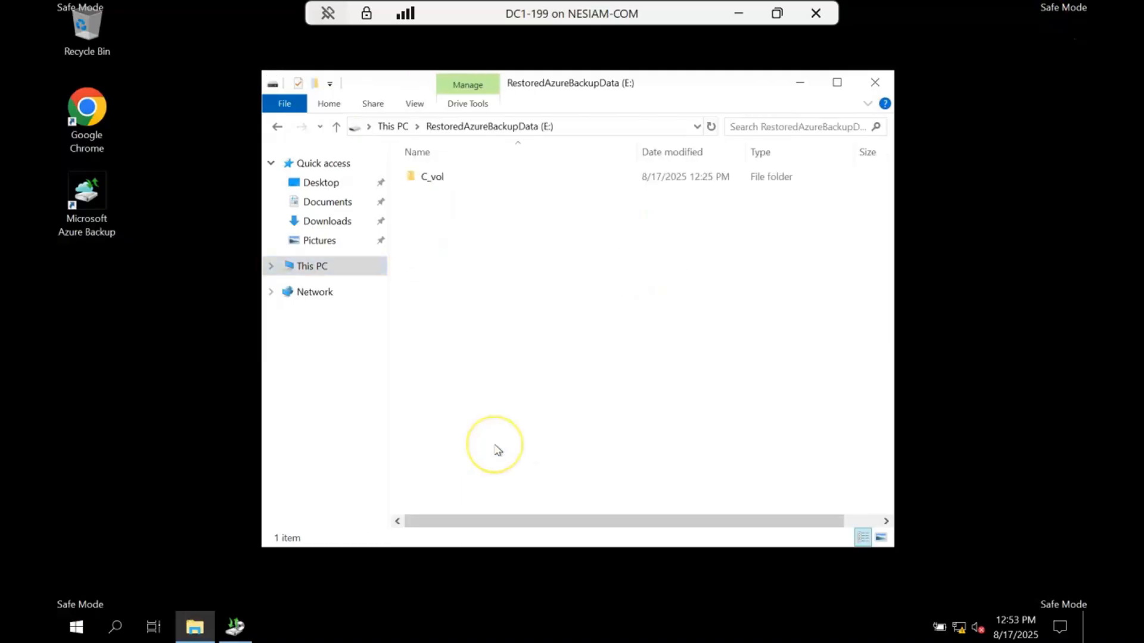
right_click(495, 445)
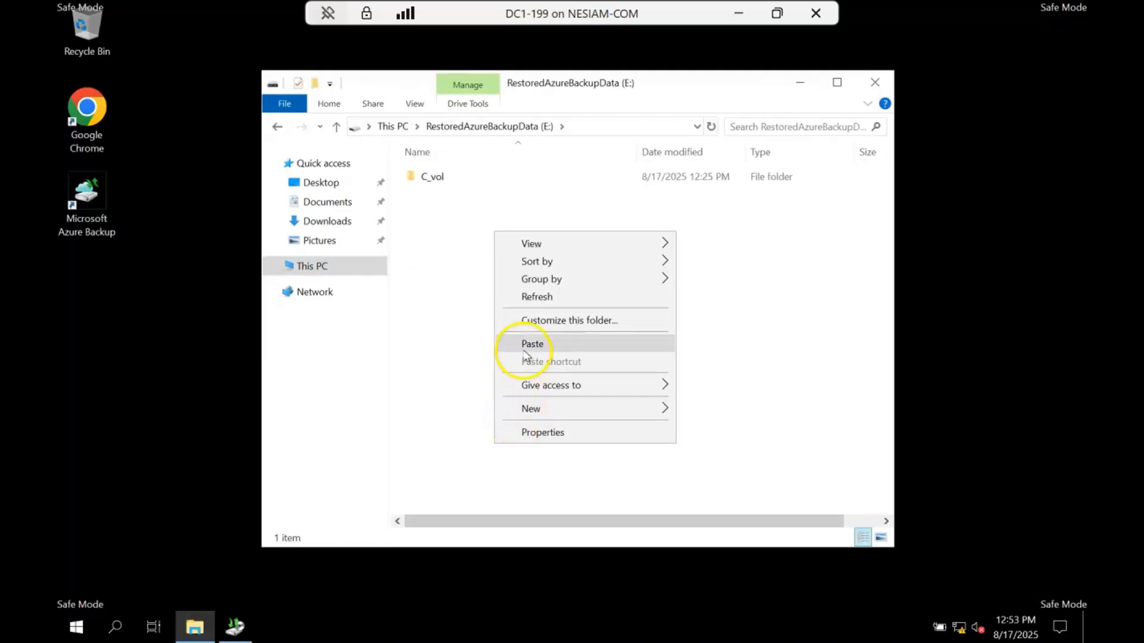
left_click(524, 345)
- Delete the C_vol folder from the E: drive, and permanently remove it by emptying the Recycle Bin
right_click(434, 174)
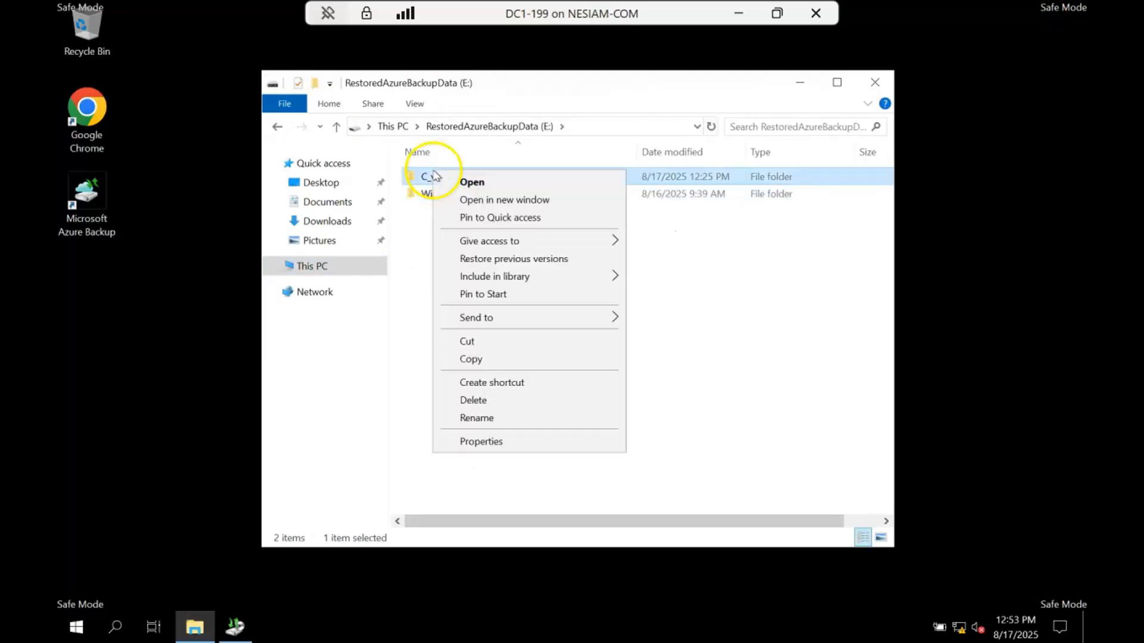
left_click(507, 400)
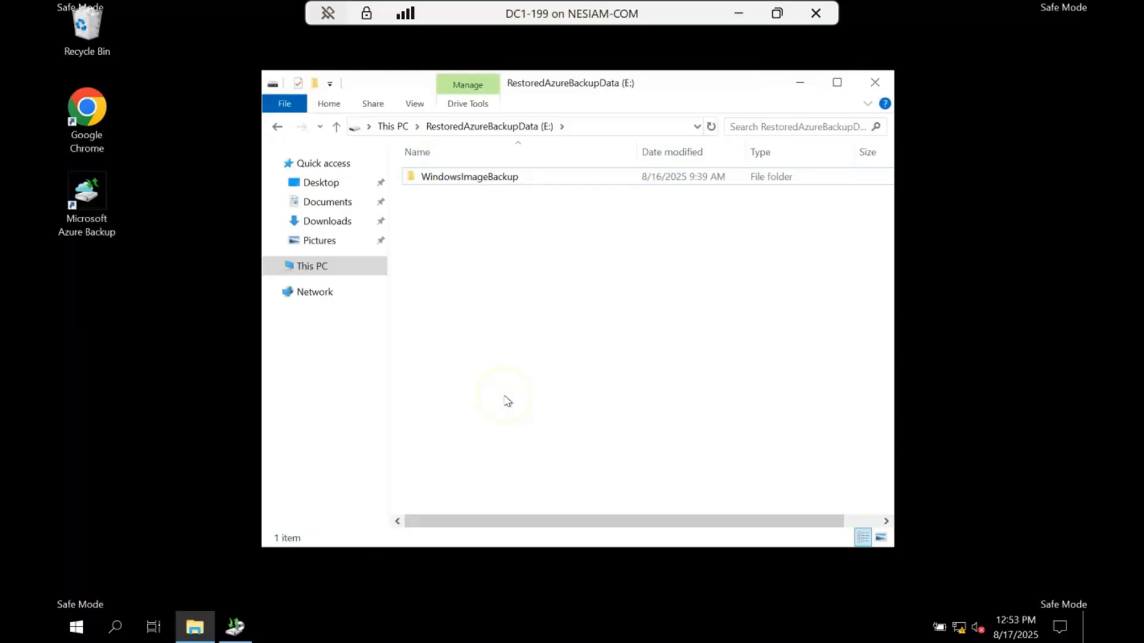
left_click(876, 83)
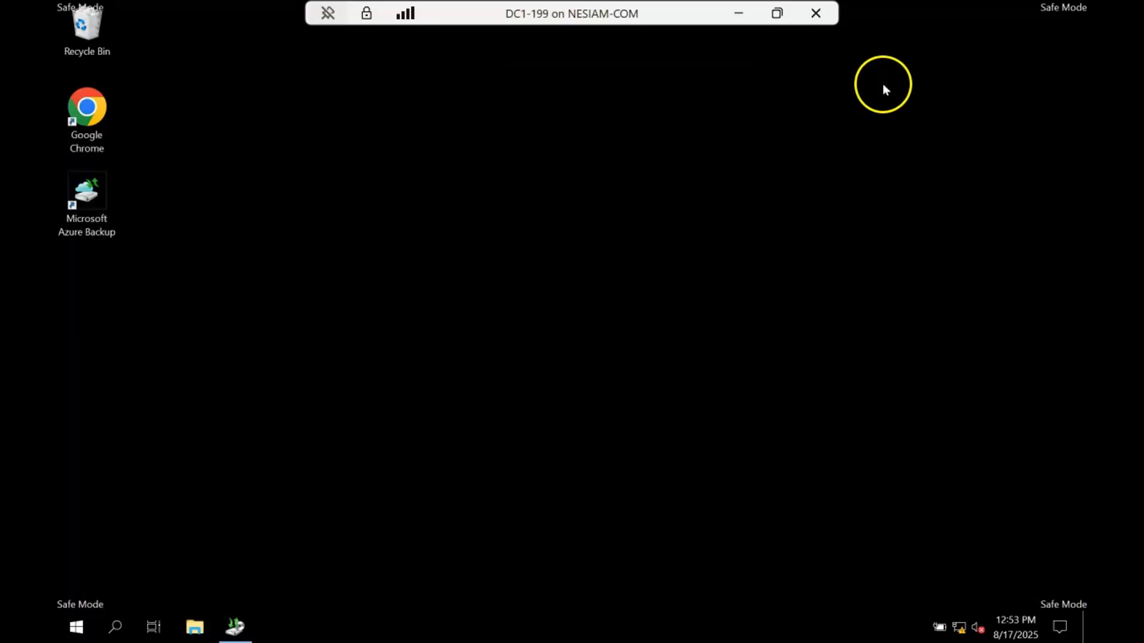
right_click(82, 40)
left_click(123, 70)
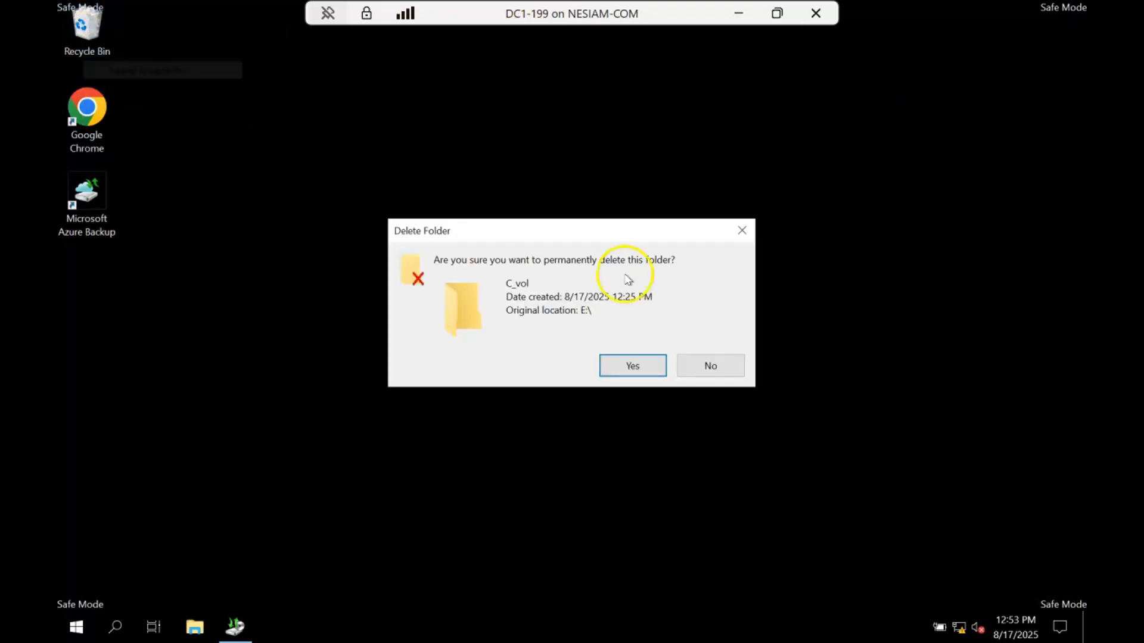
left_click(639, 367)
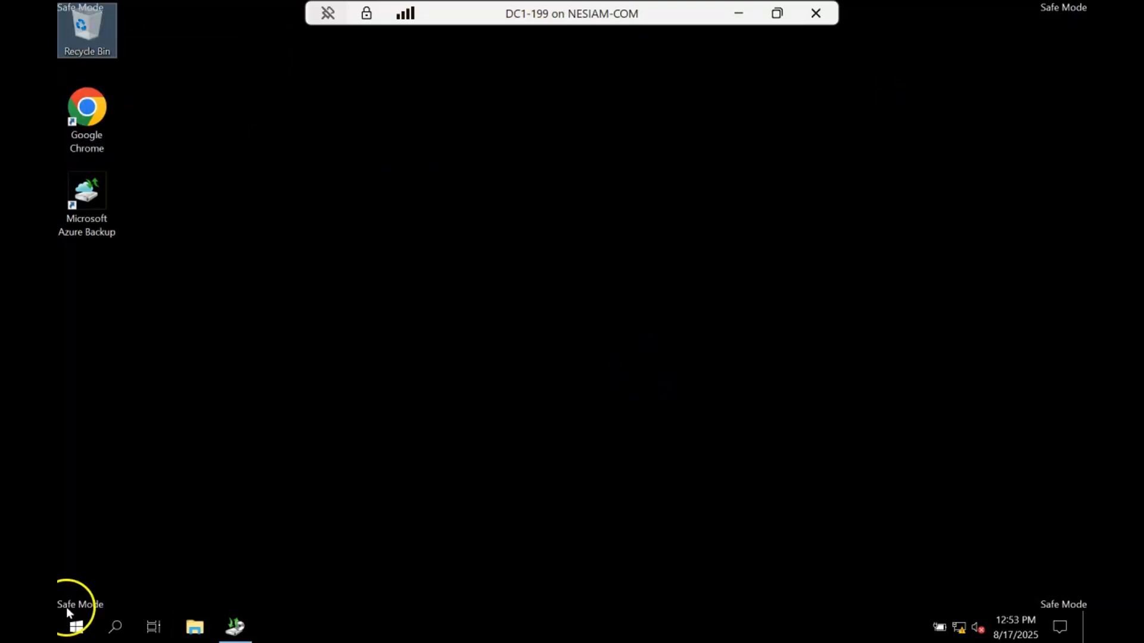
- Start a recovery in Windows Server Backup using a backup stored on another location
left_click(194, 626)
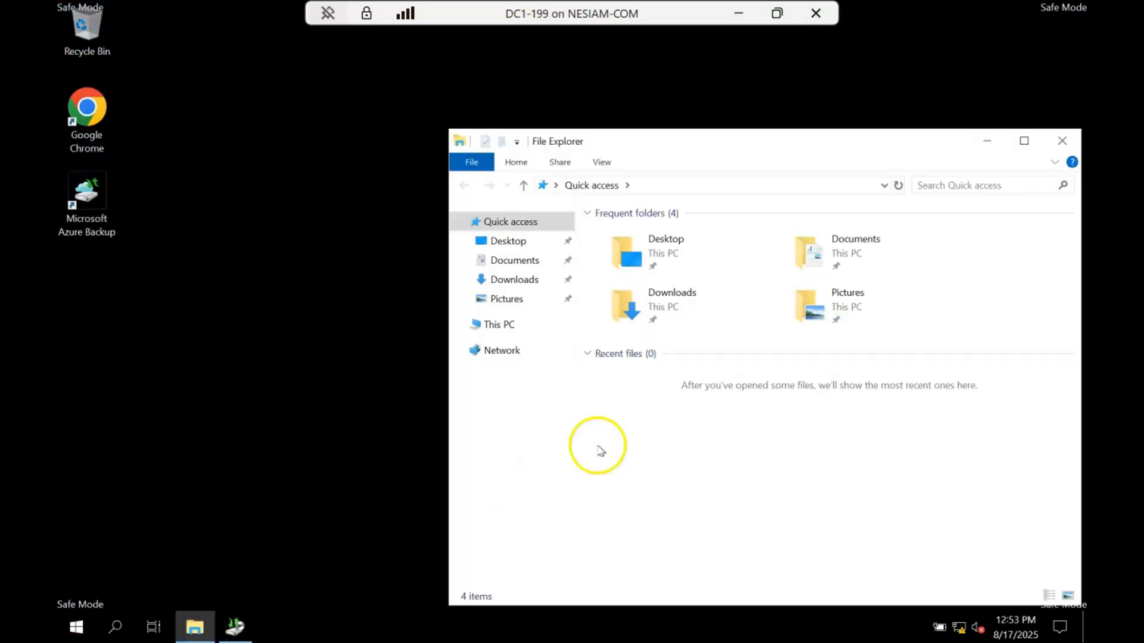
left_click(234, 626)
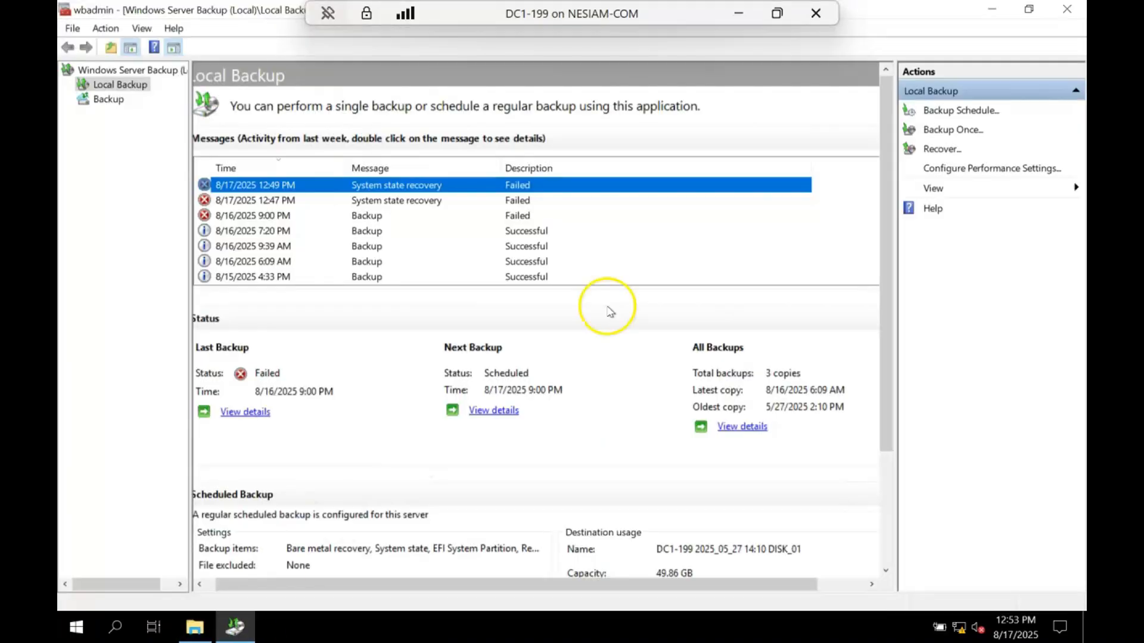
left_click(935, 149)
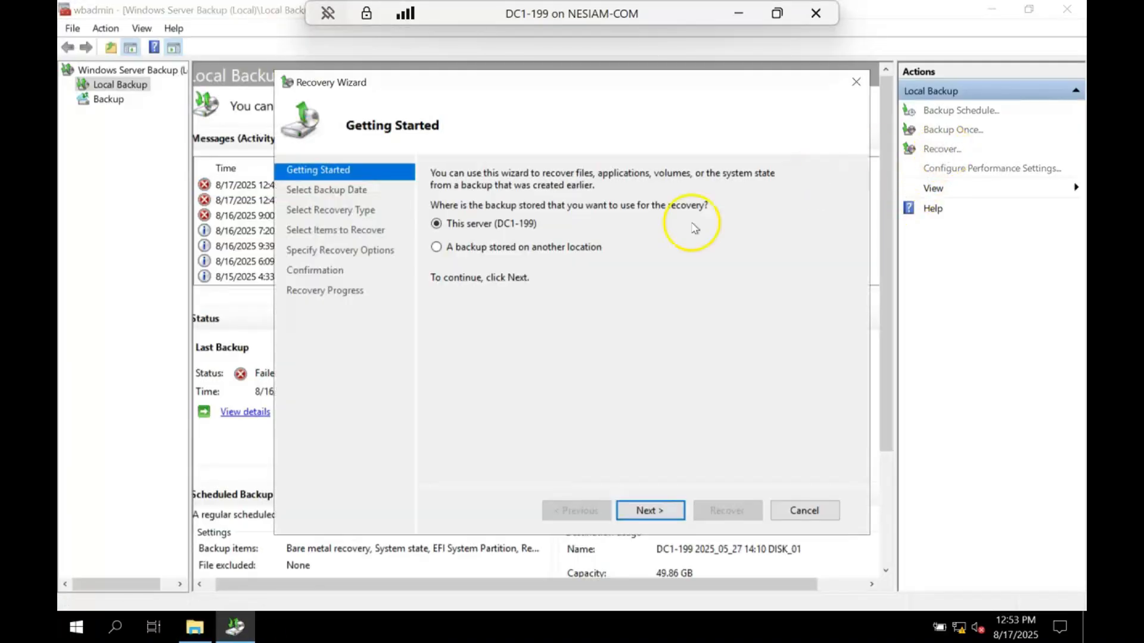
left_click(472, 248)
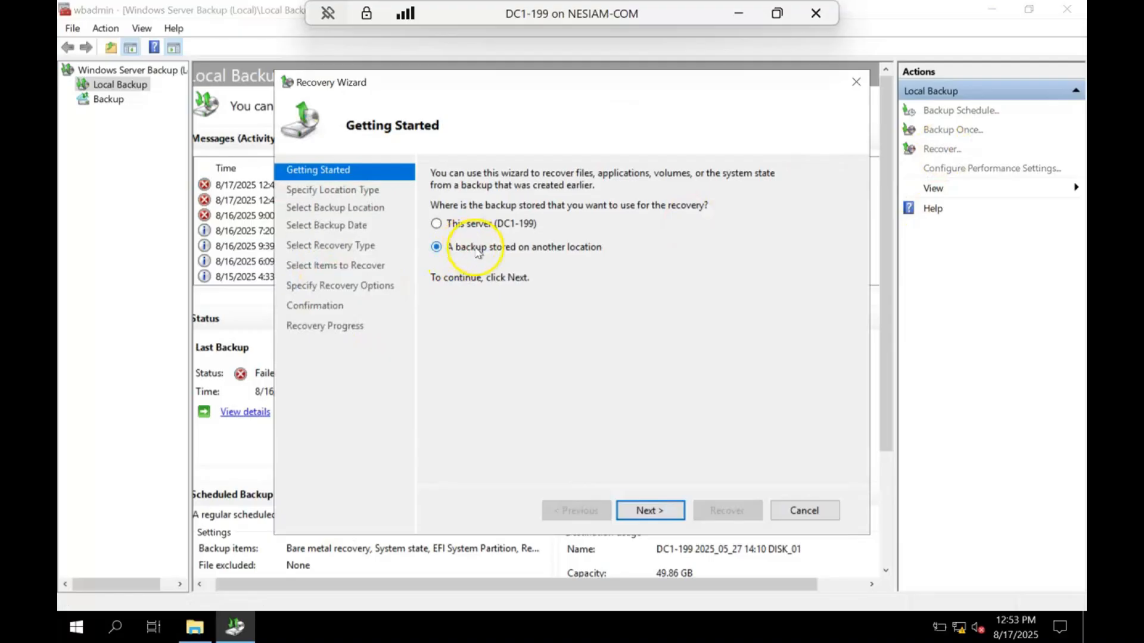
left_click(648, 511)
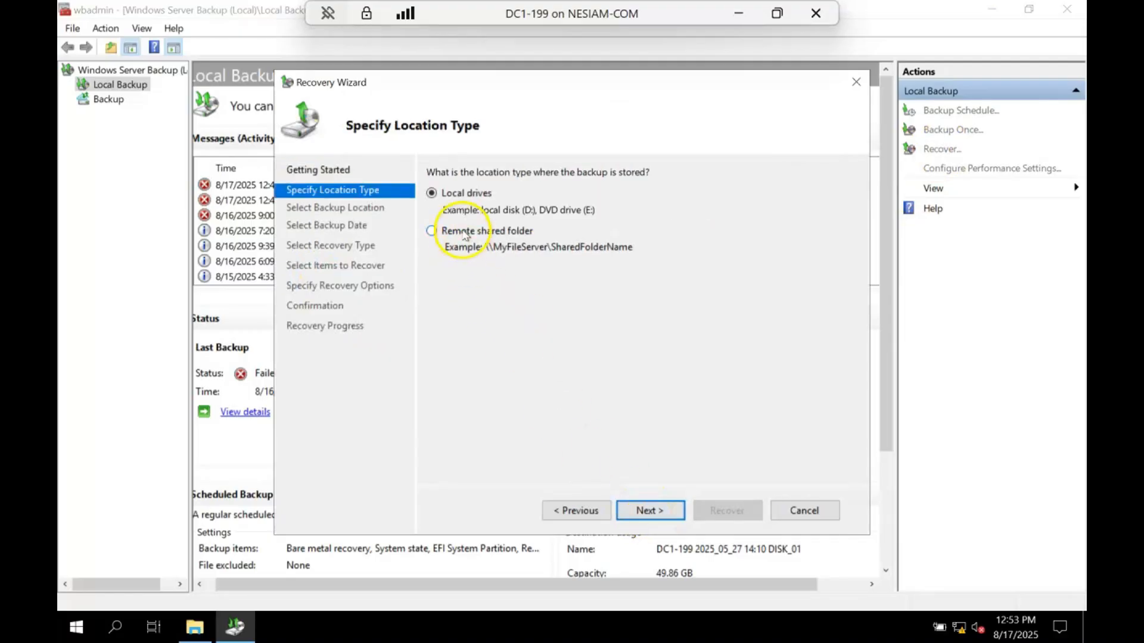
- Choose Remote shared folder as the location type and begin its UNC path with \\localhost\
left_click(466, 236)
left_click(655, 511)
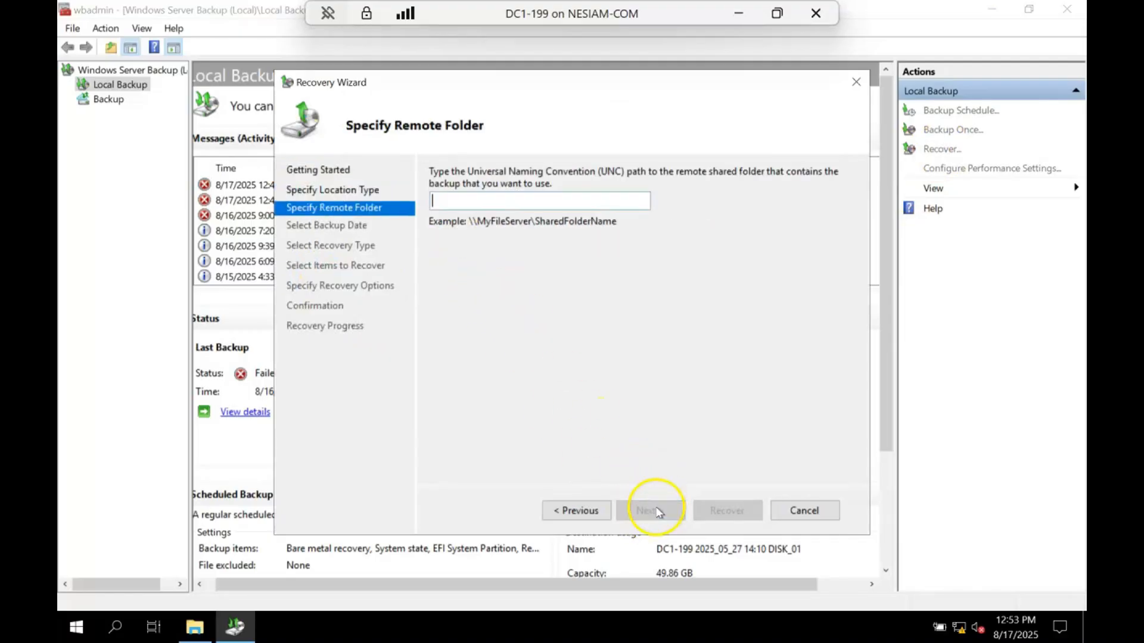
type("\\\\")
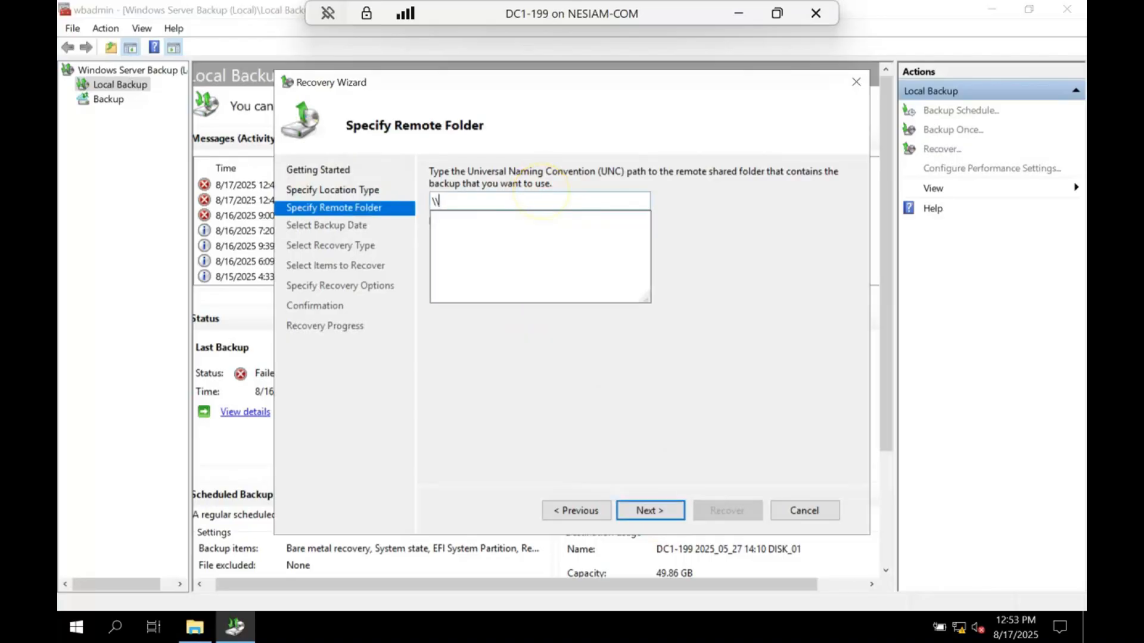
type("D")
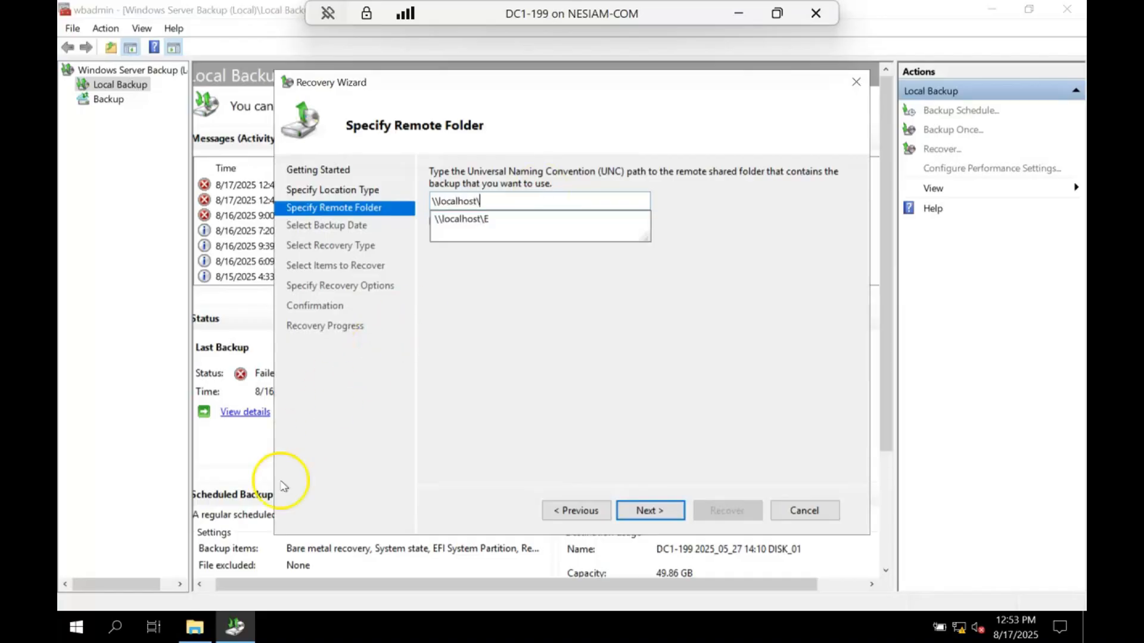
- Browse to the RestoredAzureBackupData (E:) drive in File Explorer and check the WindowsImageBackup folder and its available actions
left_click(195, 627)
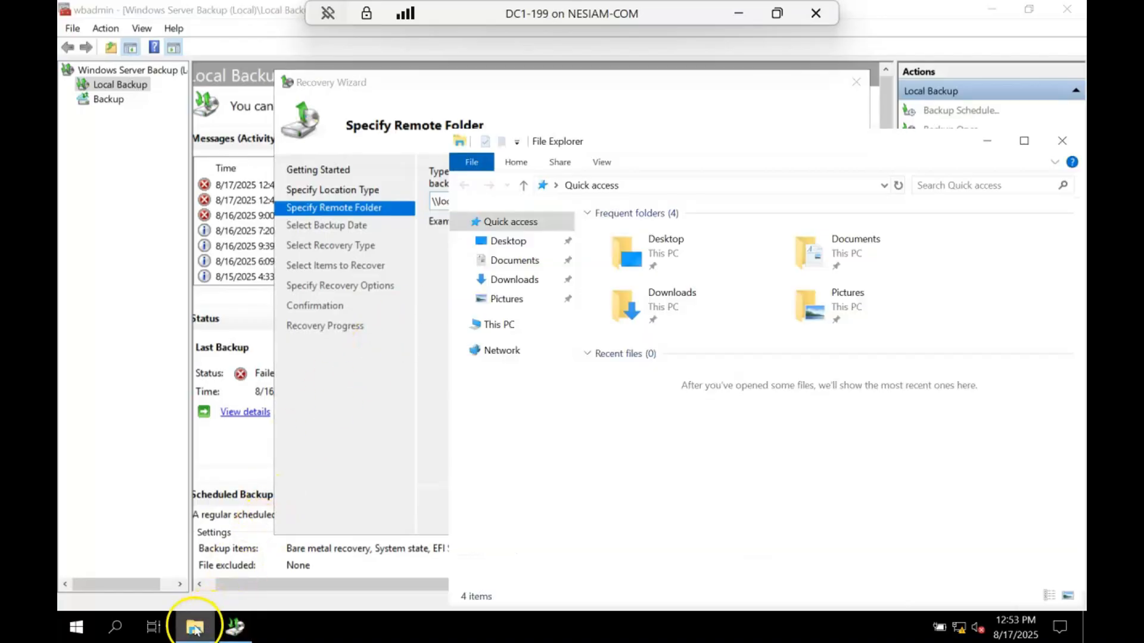
left_click(501, 325)
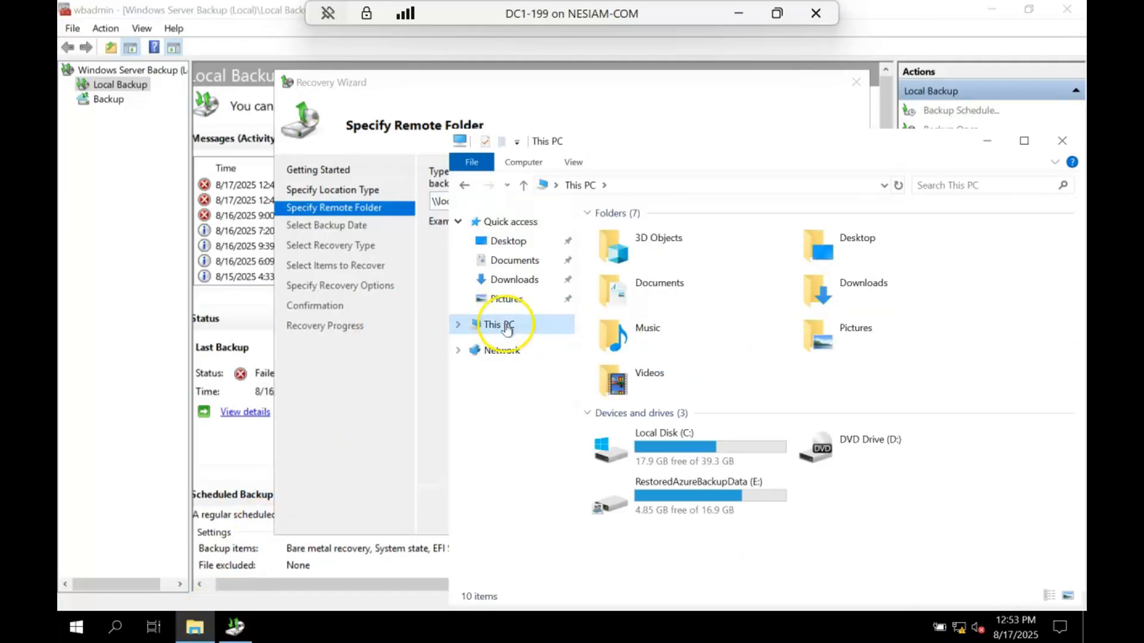
double_click(675, 482)
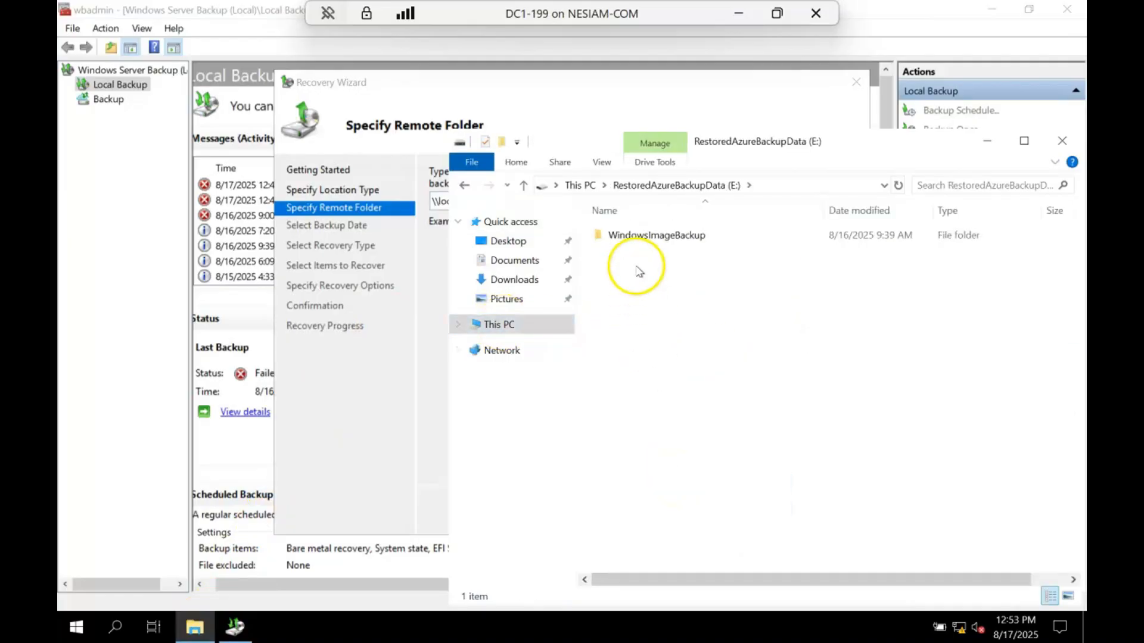
left_click(624, 235)
right_click(636, 237)
left_click(632, 188)
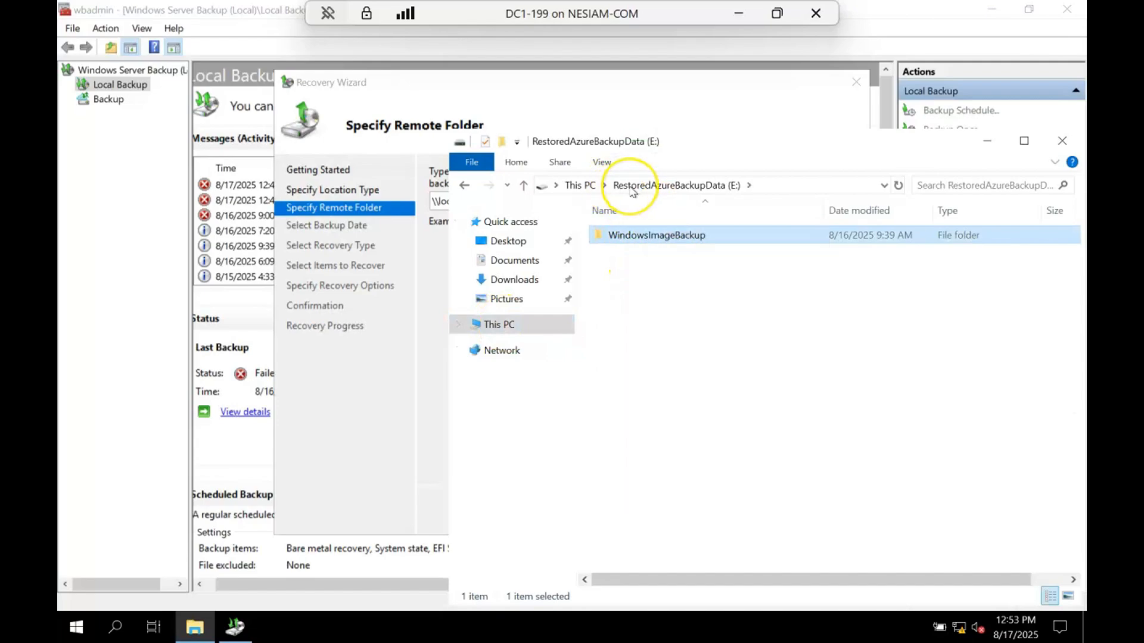
left_click(581, 185)
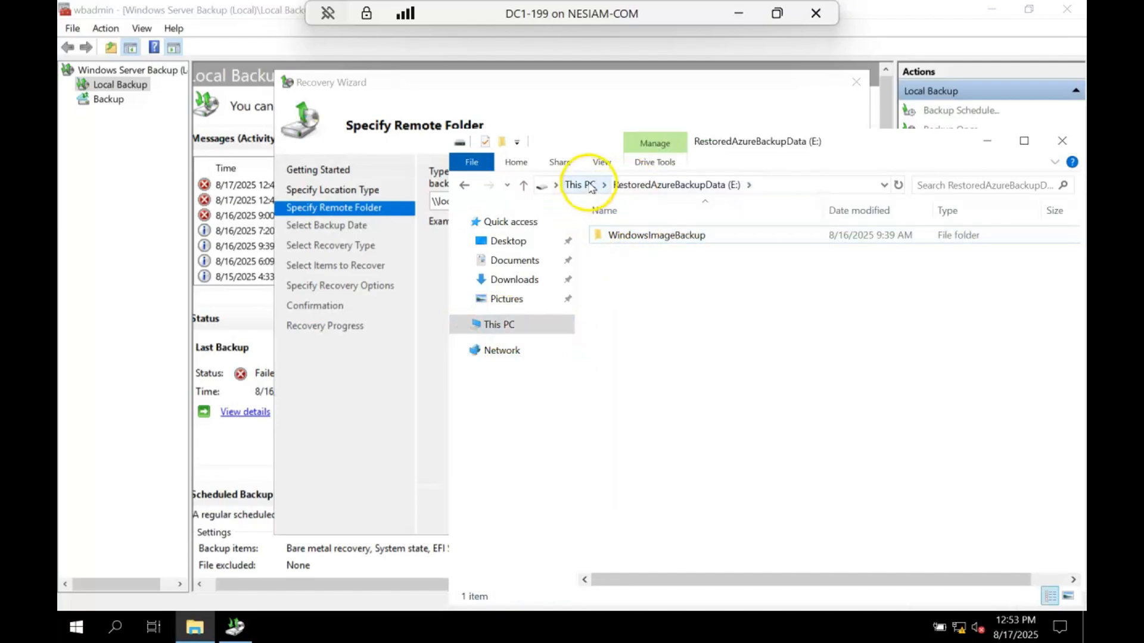
left_click(651, 496)
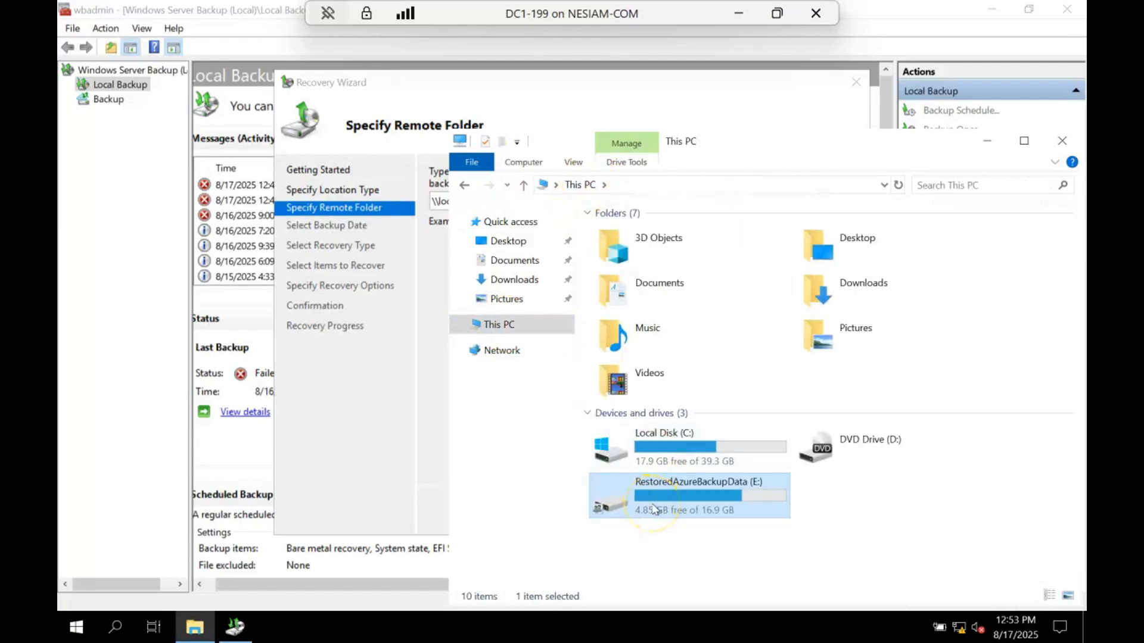
double_click(655, 508)
left_click(621, 243)
right_click(623, 245)
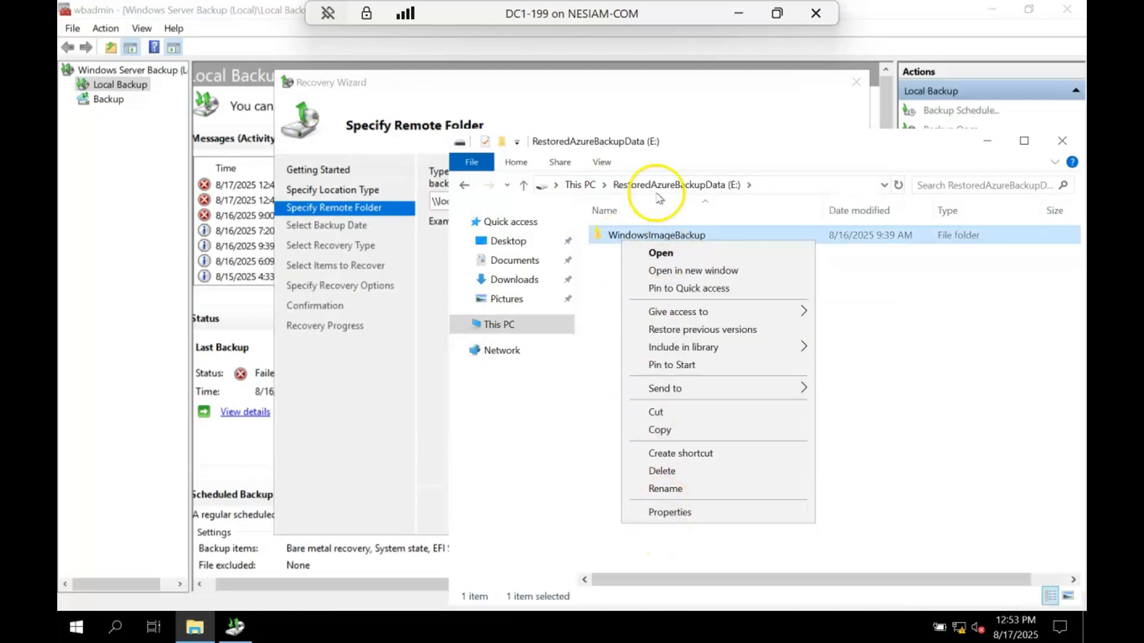
- Grant Everyone the Change permission on the E share of the RestoredAzureBackupData (E:) drive, and close File Explorer
left_click(580, 188)
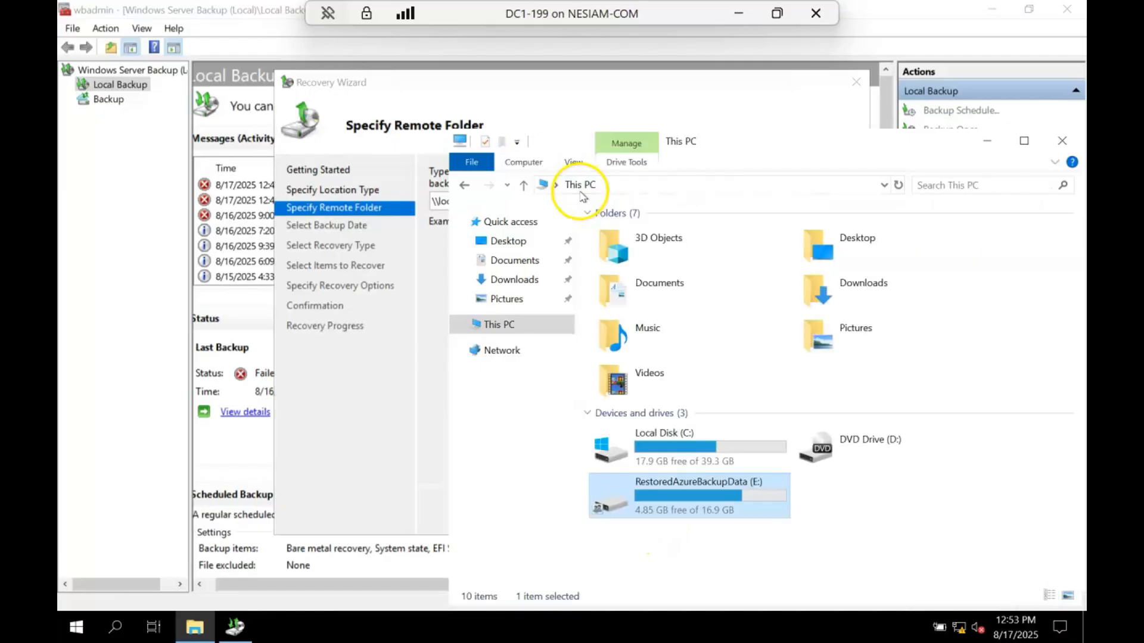
right_click(659, 513)
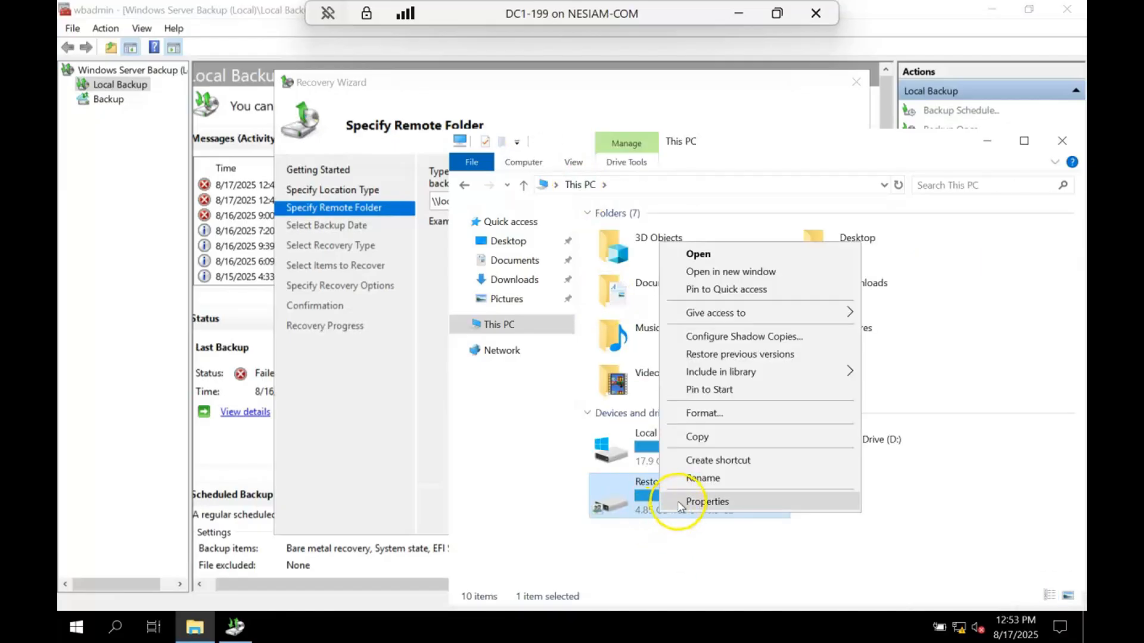
left_click(681, 503)
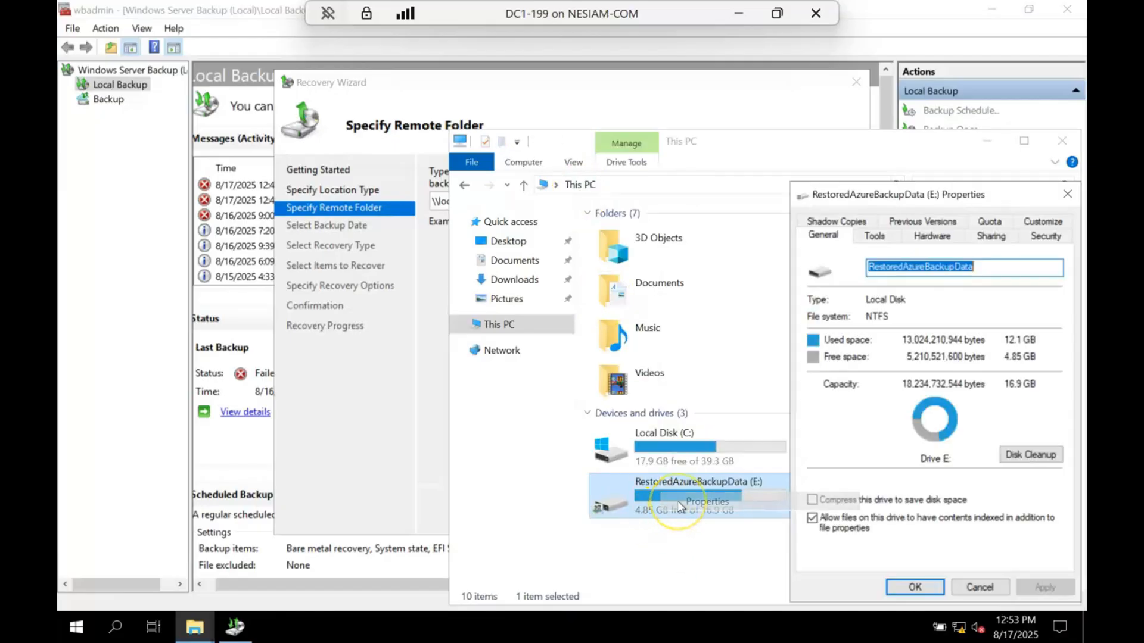
left_click(980, 241)
left_click(861, 425)
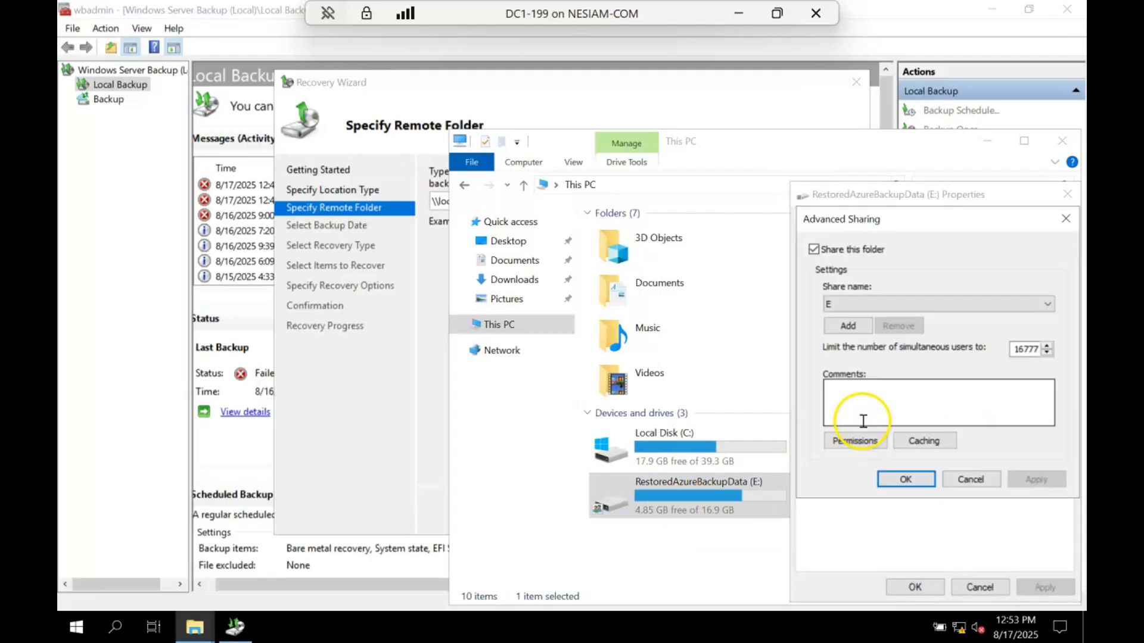
left_click(873, 444)
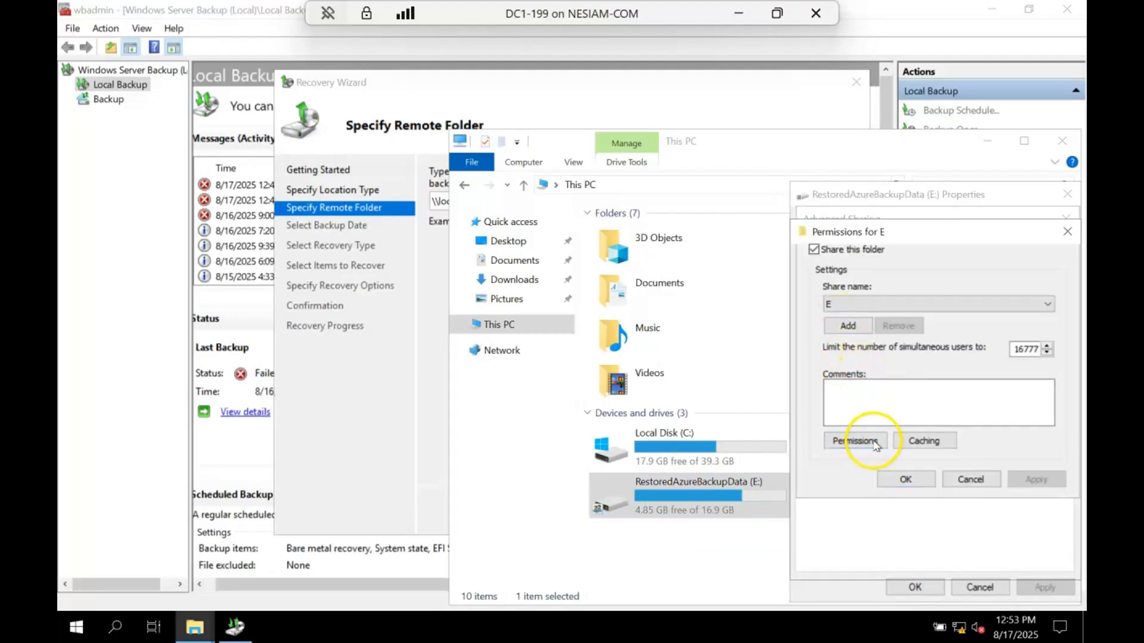
left_click(982, 441)
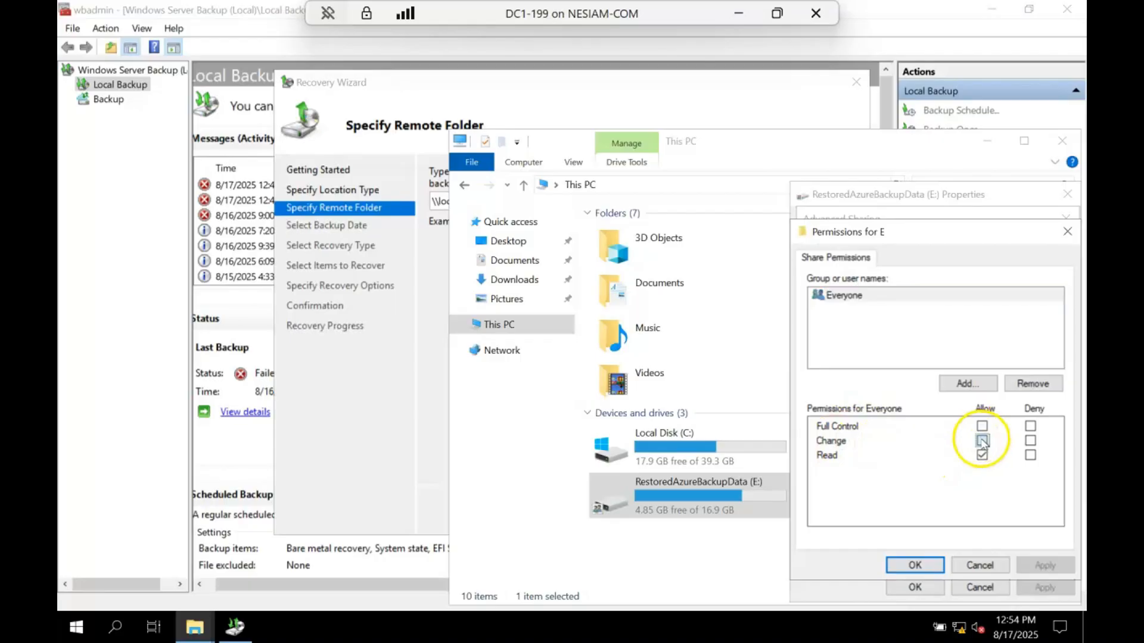
left_click(914, 565)
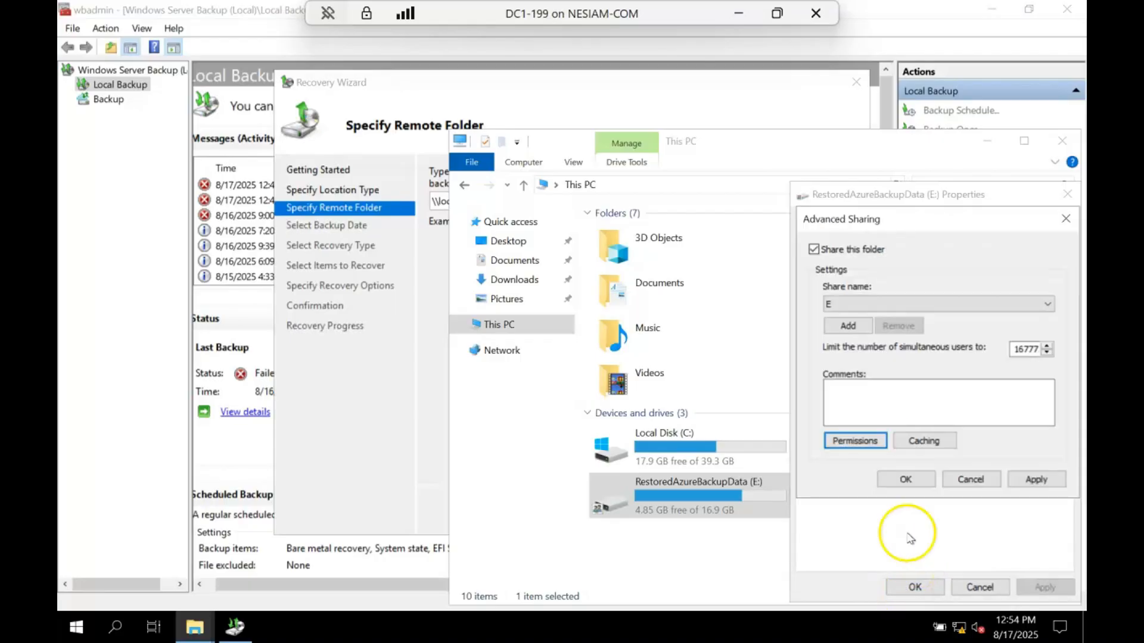
left_click(911, 478)
left_click(913, 588)
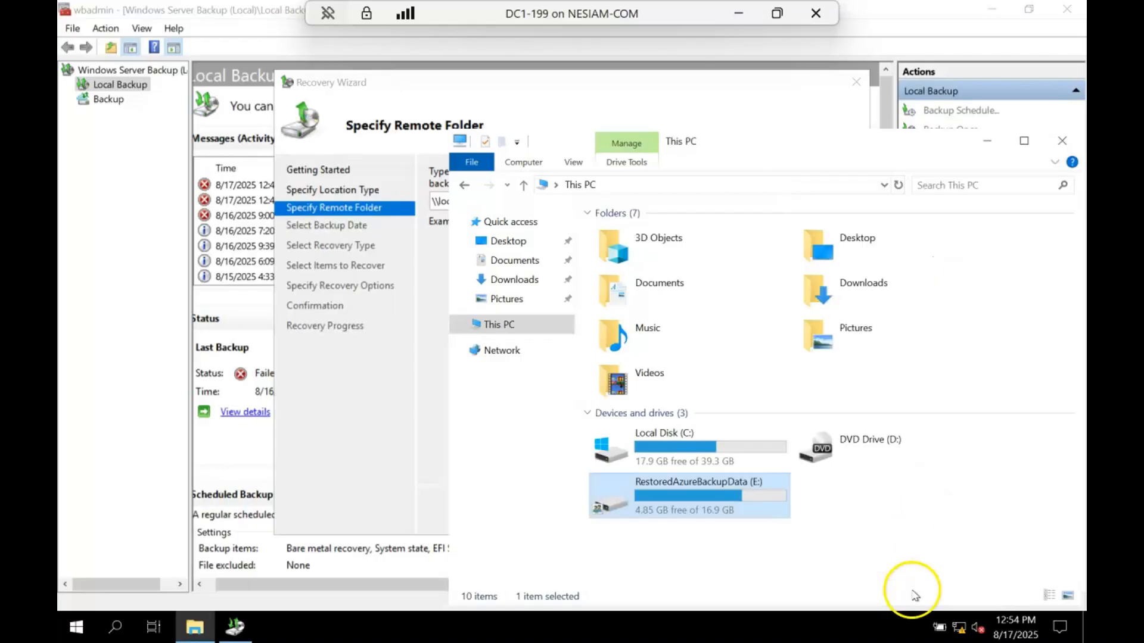
left_click(1062, 140)
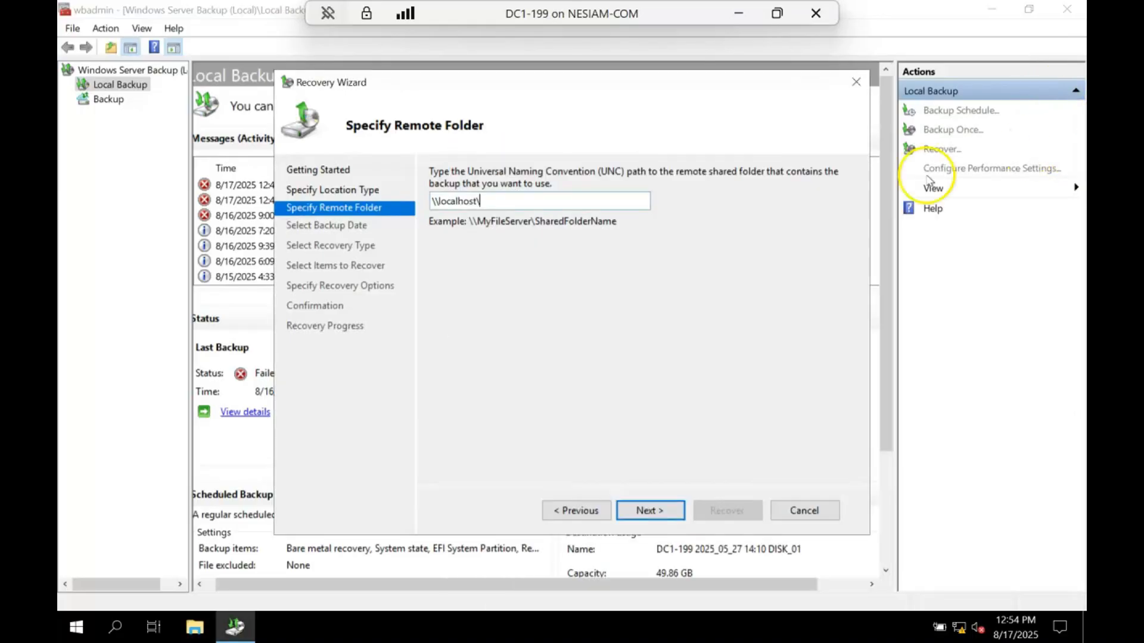
- Replace the remote folder's UNC path with \\DC1-199\e and continue to the backup date selection
left_click_drag(544, 205, 391, 185)
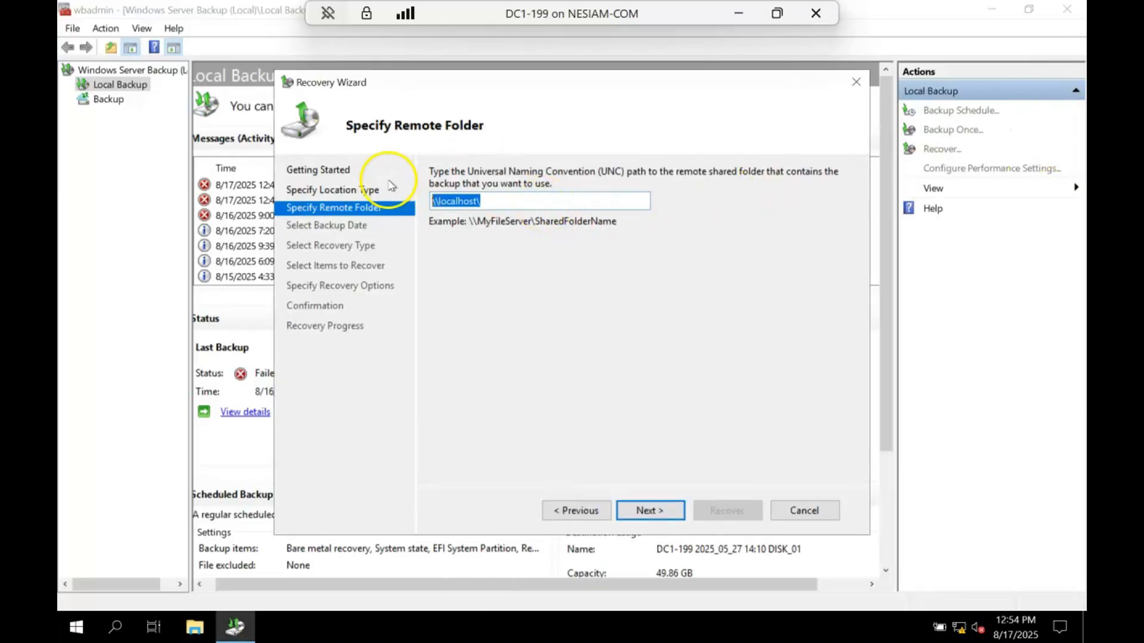
type("\\\\")
key("Down")
type("\\")
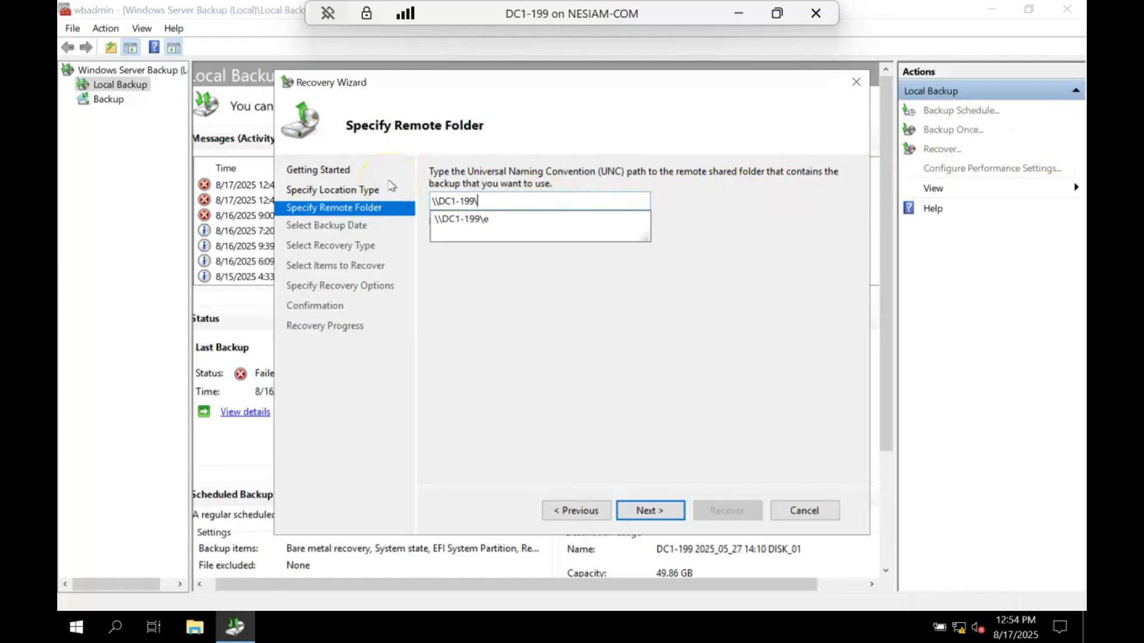
key("BackSpace")
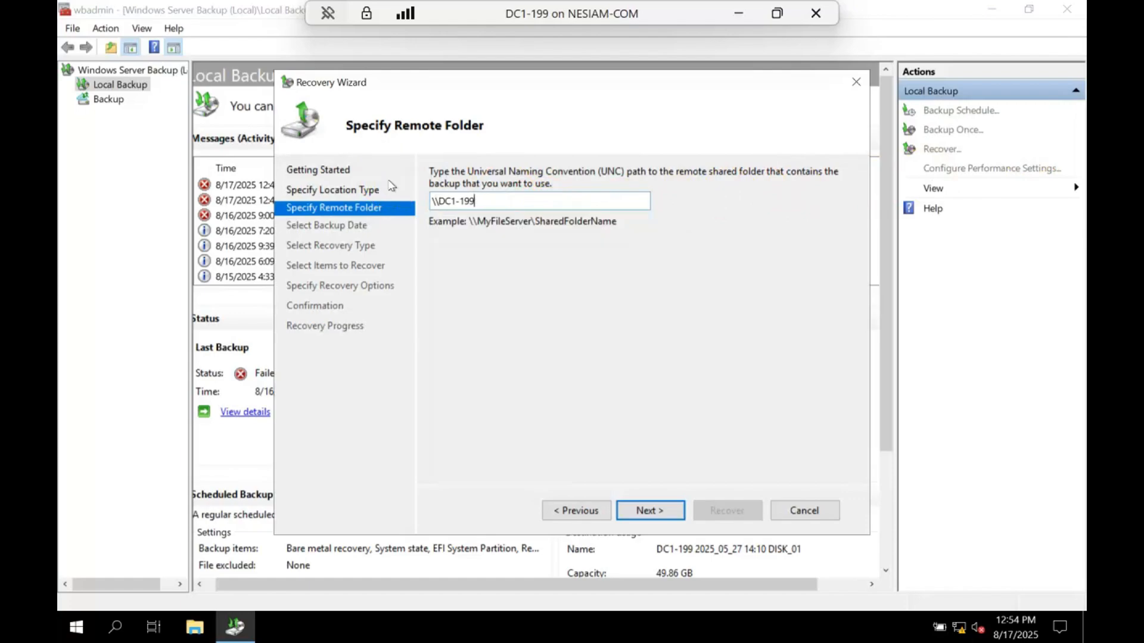
key("Return")
key("Return")
type("\\e")
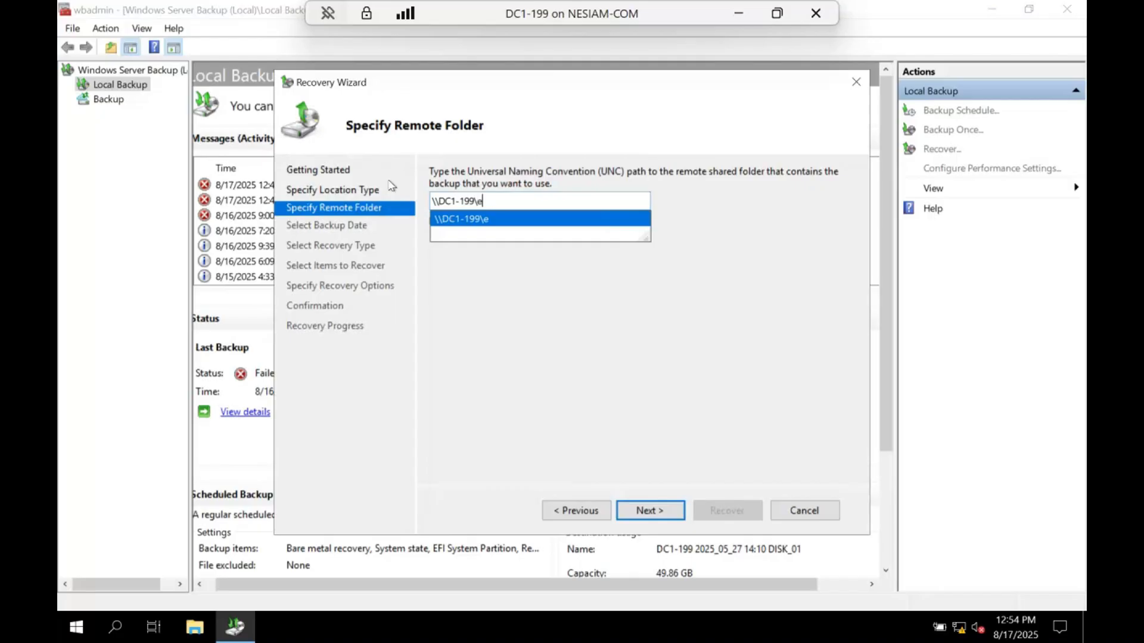
key("Return")
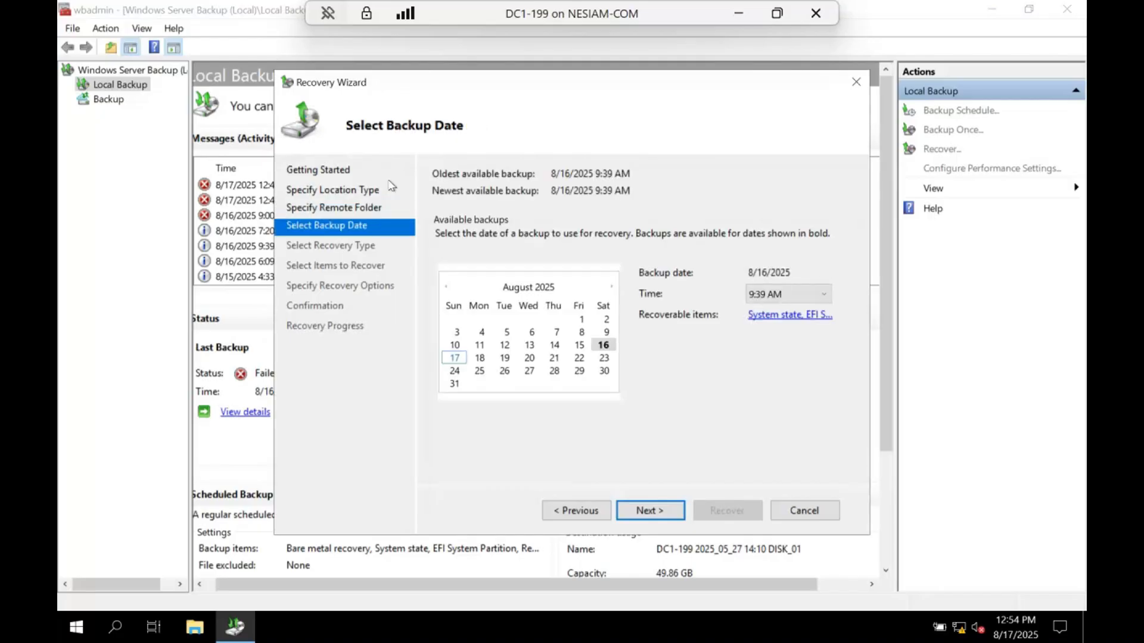
- Use the 8/16/2025 9:39 AM backup and choose System state as the recovery type
left_click(647, 512)
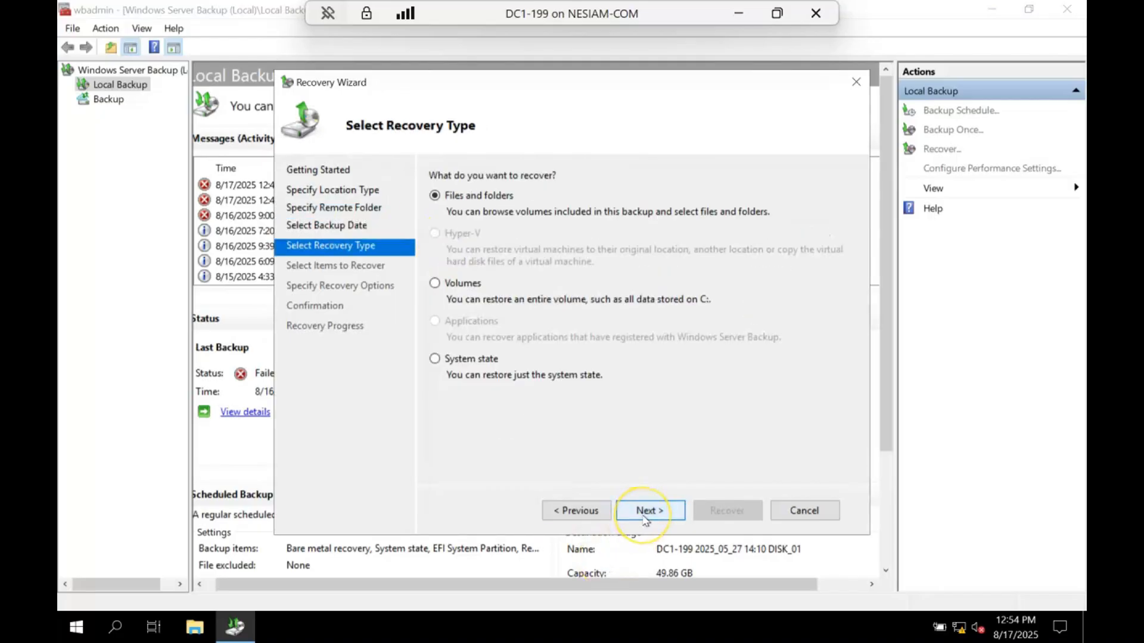
left_click(462, 359)
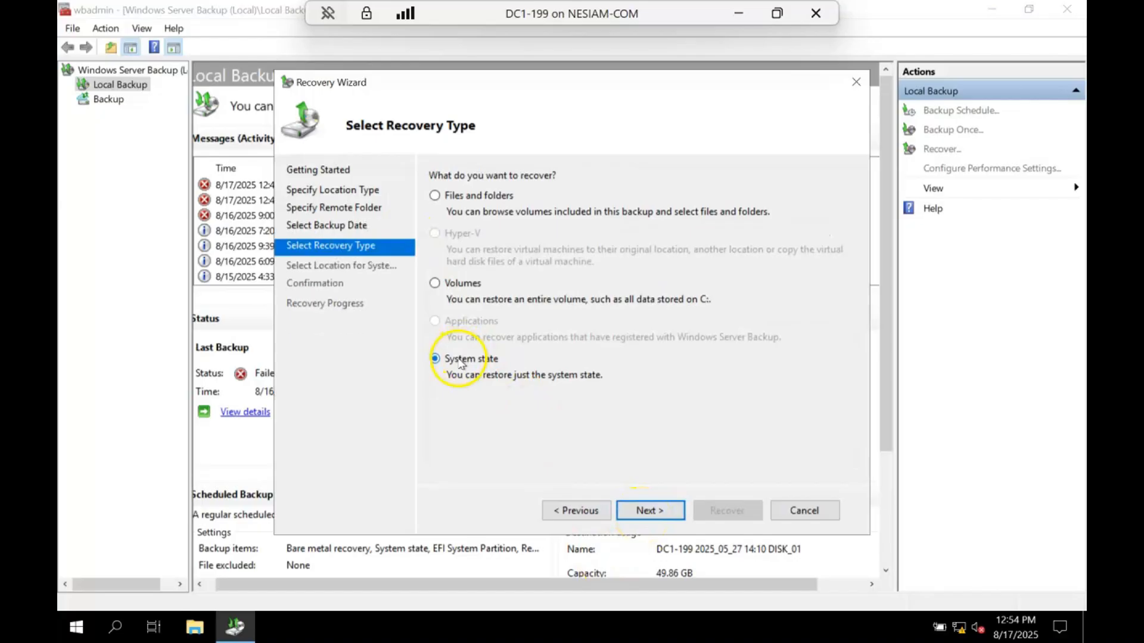
left_click(655, 514)
left_click(655, 513)
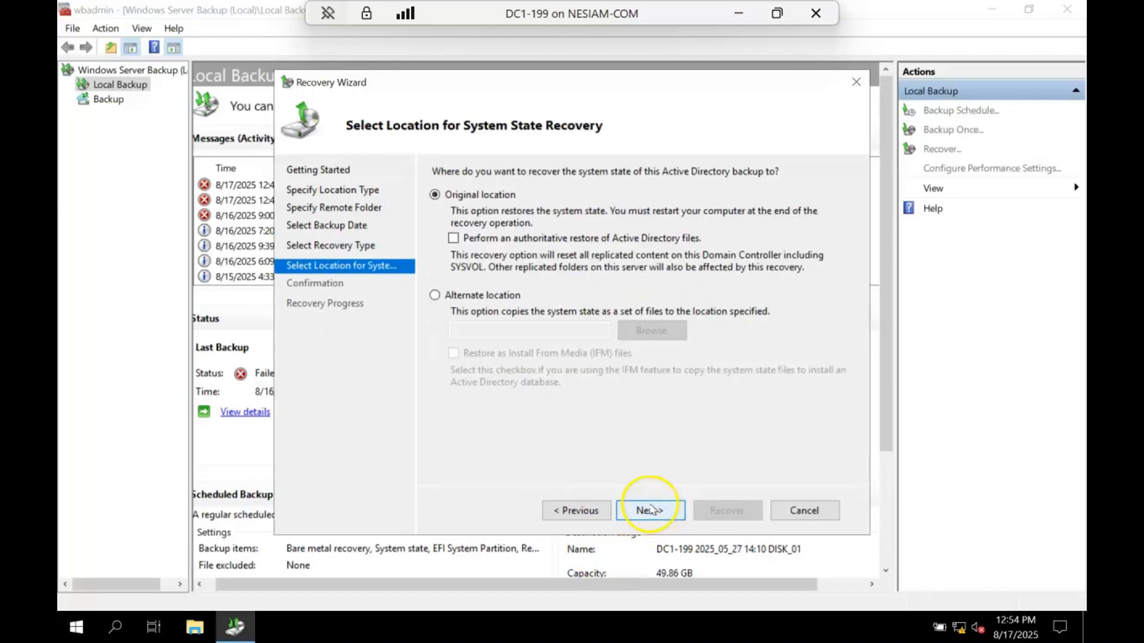
- Start a non-authoritative system state recovery to the original location, accepting the resynchronization, remote-folder and recovery warnings
left_click(650, 510)
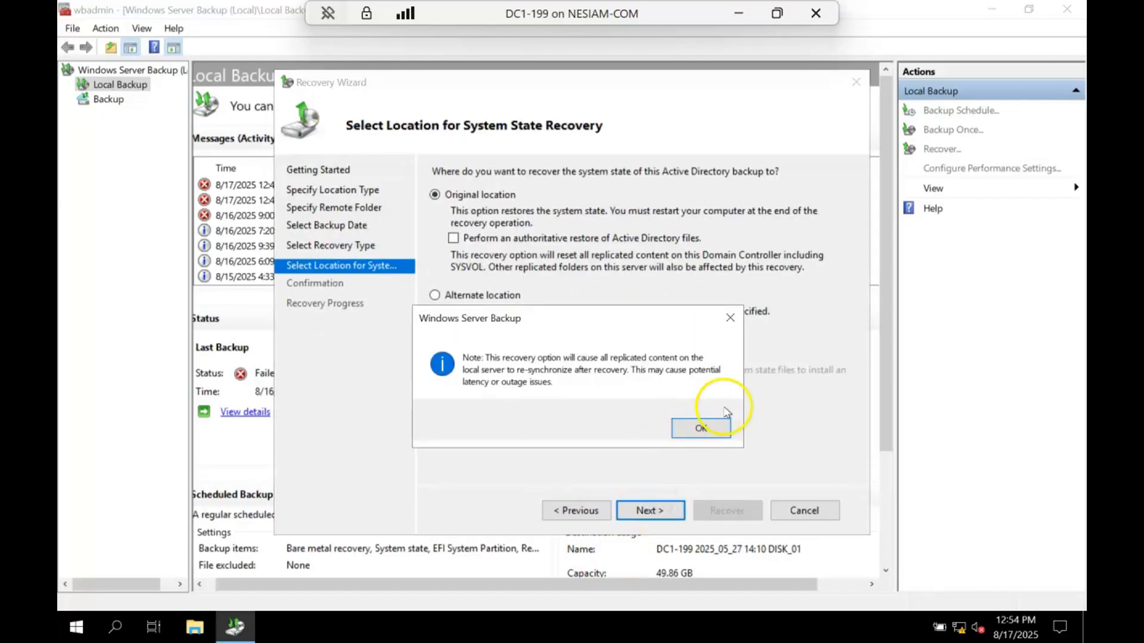
left_click(630, 451)
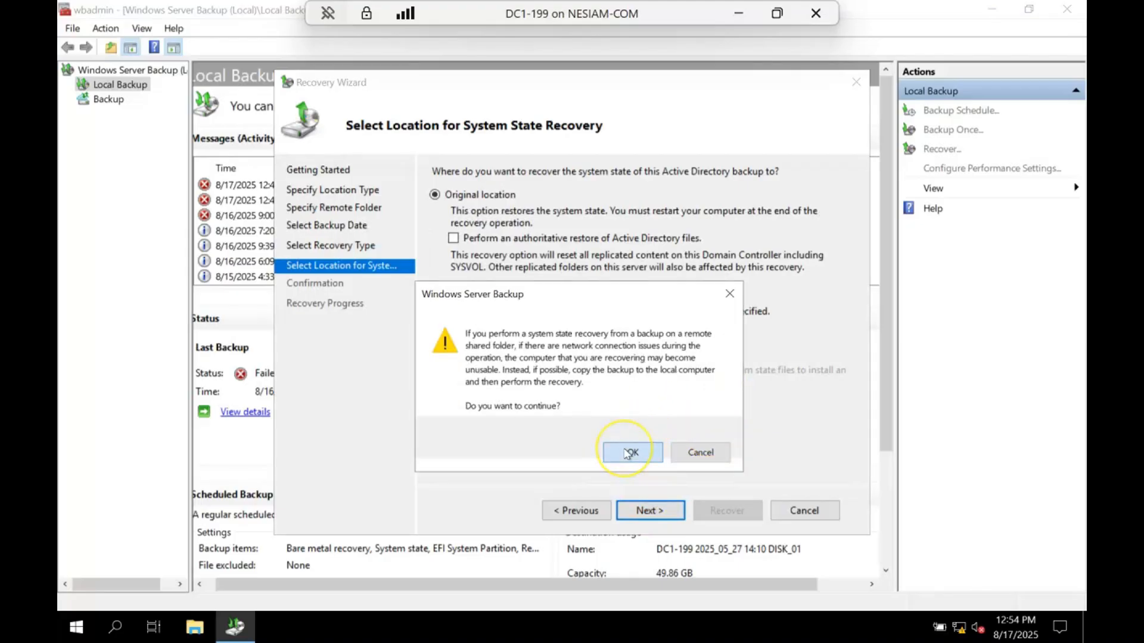
left_click(727, 510)
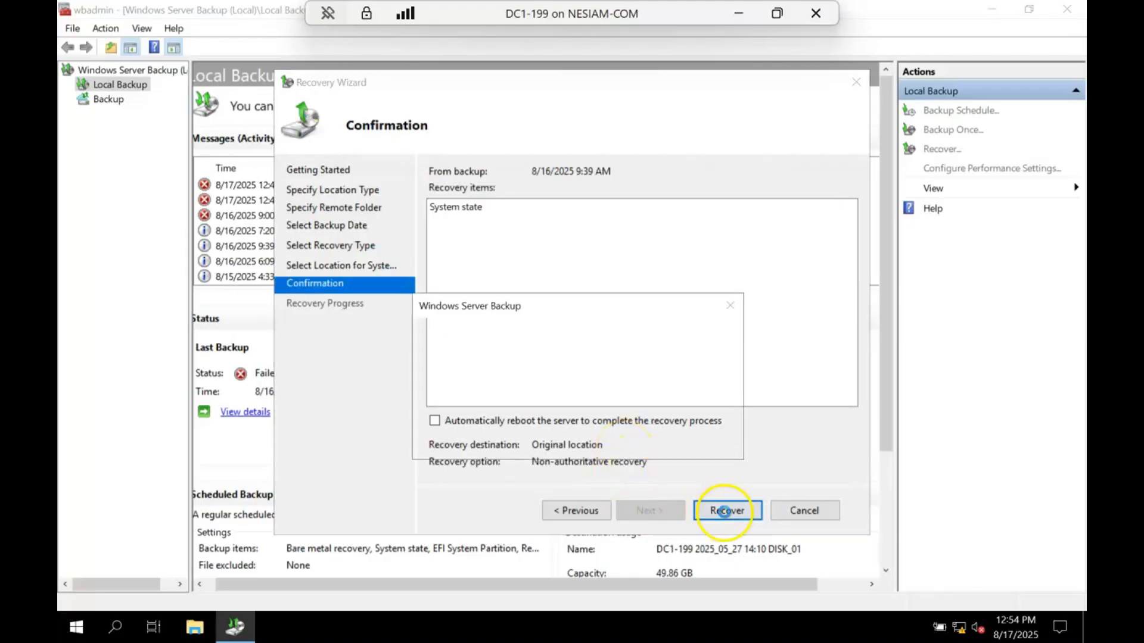
left_click(636, 441)
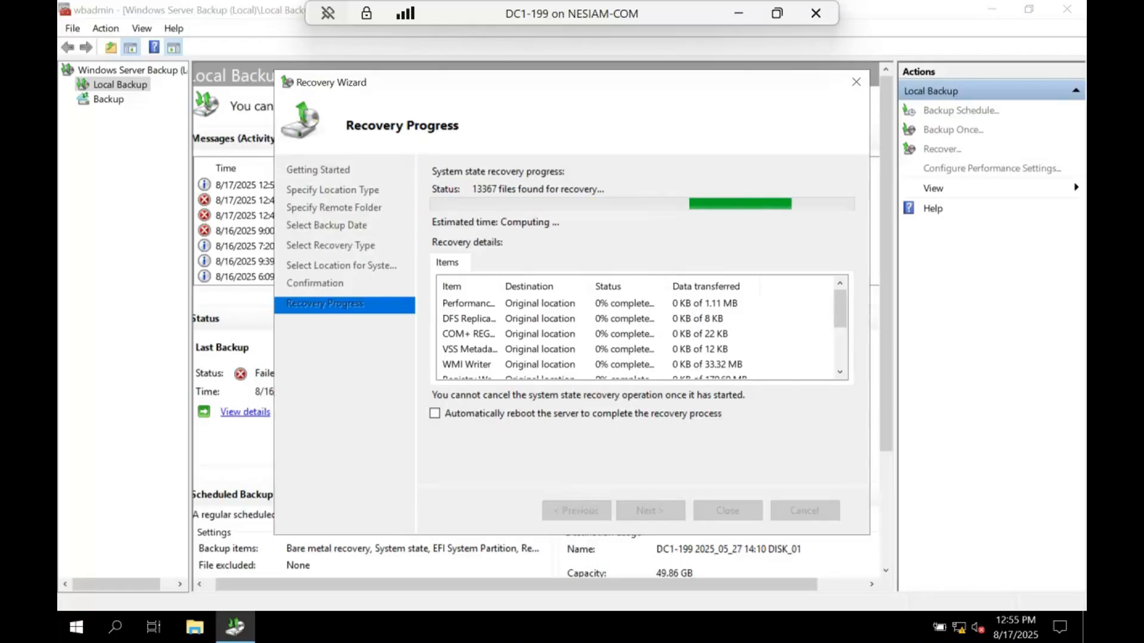
- Examine each recovery item's status and data transferred, widening the Item and Data transferred columns to read them
left_click(840, 343)
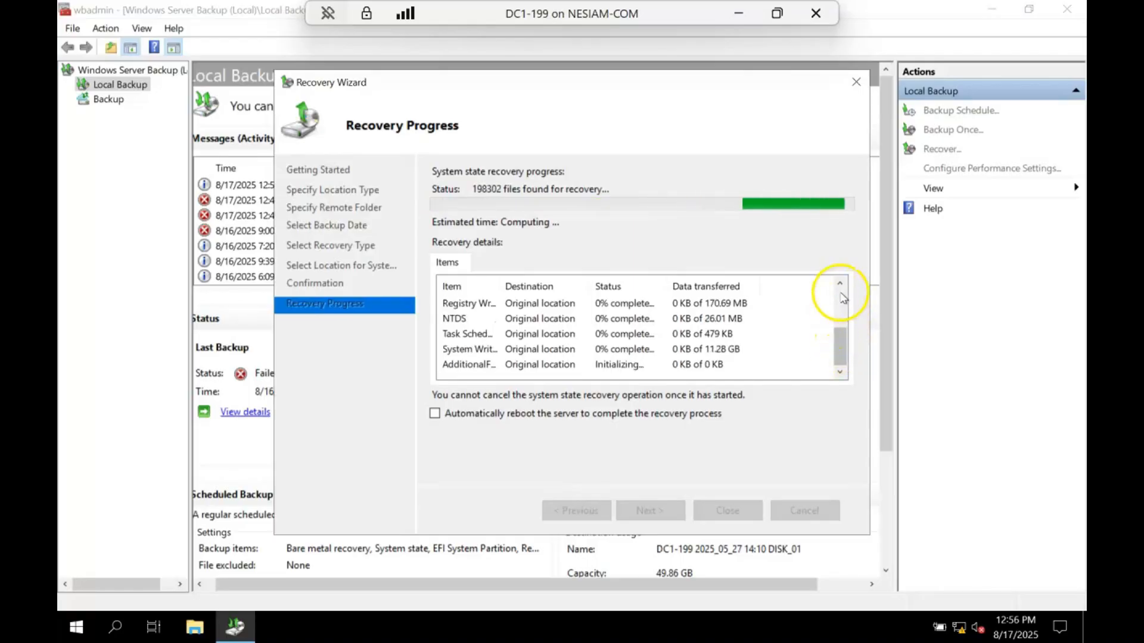
left_click(840, 294)
left_click(836, 338)
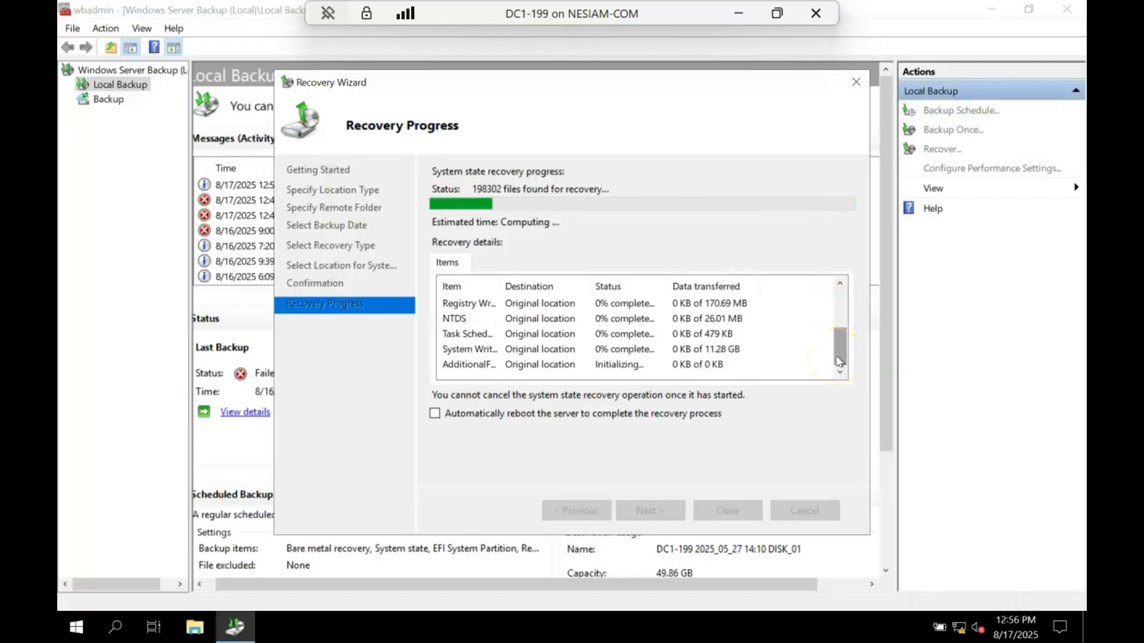
mouse_move(838, 360)
left_mouse_down()
mouse_move(841, 311)
mouse_move(841, 380)
left_mouse_up()
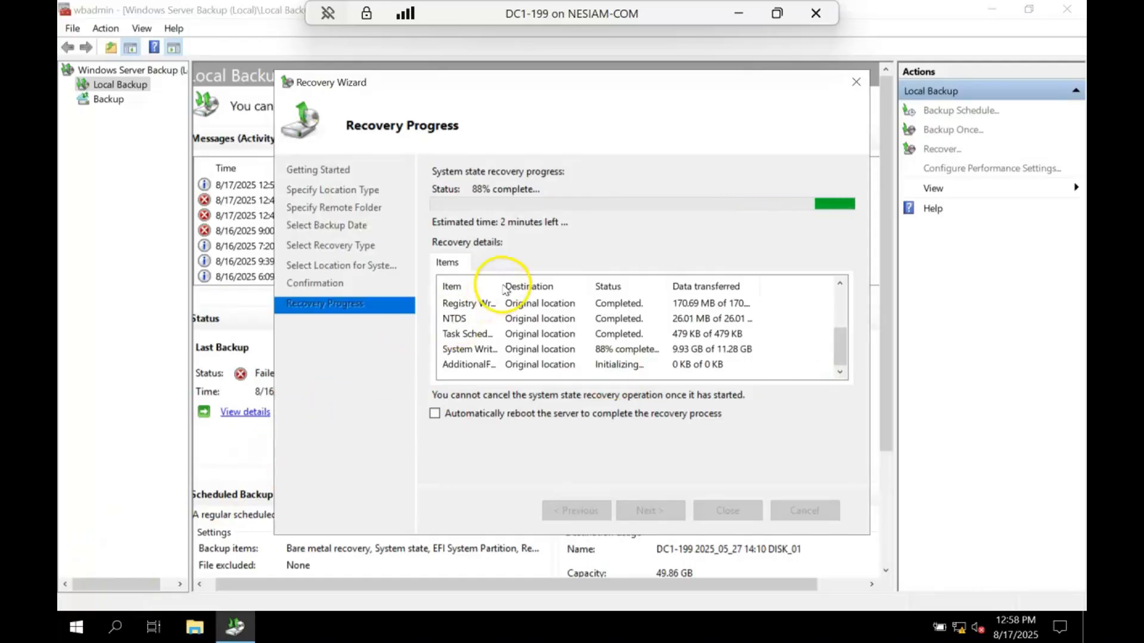
left_click_drag(501, 288, 524, 277)
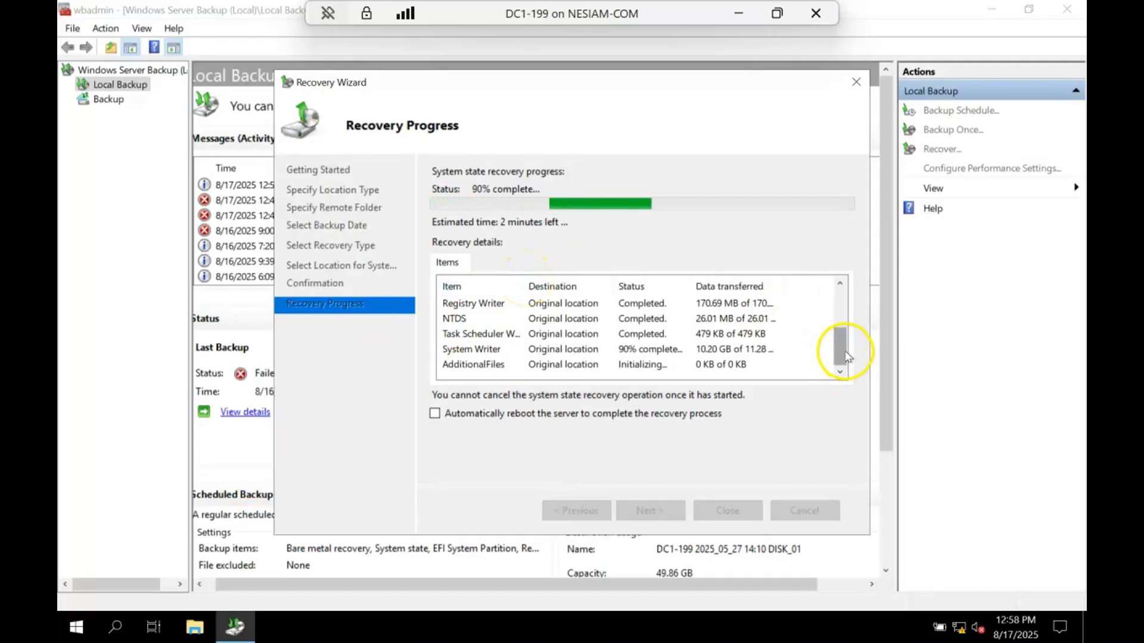
mouse_move(844, 356)
left_mouse_down()
mouse_move(839, 309)
mouse_move(841, 350)
left_mouse_up()
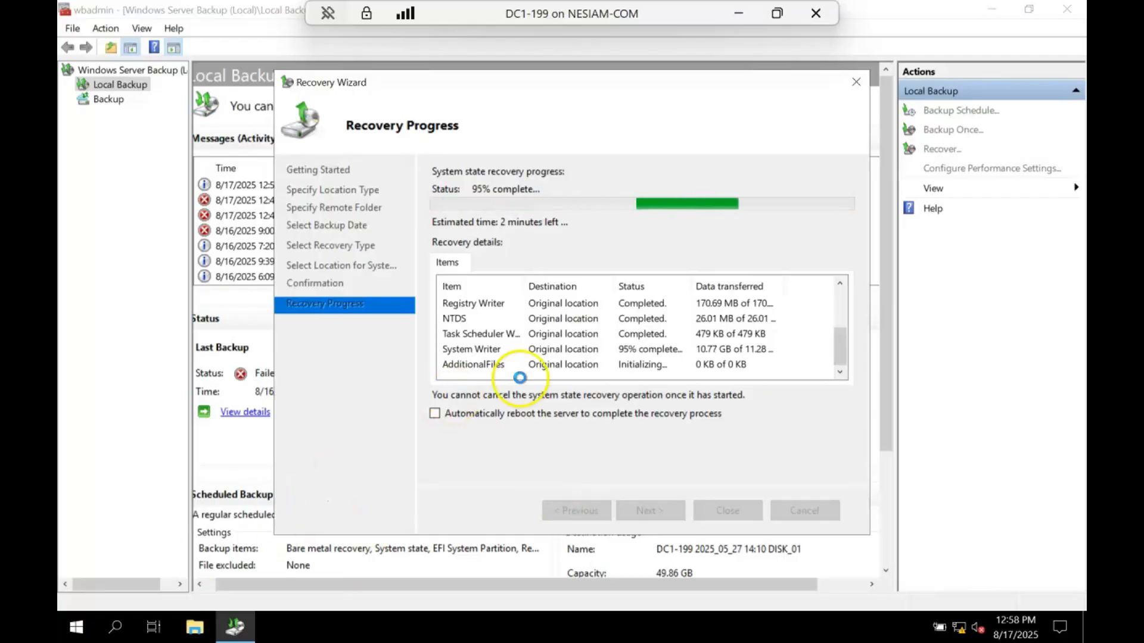
left_click_drag(785, 282, 812, 283)
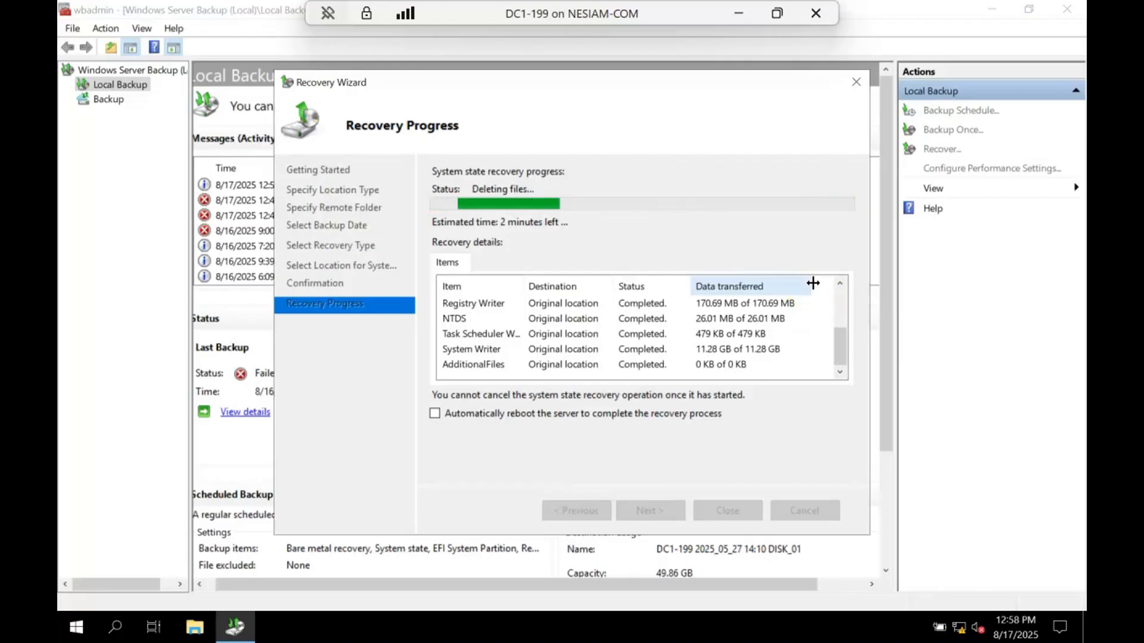
left_click(836, 346)
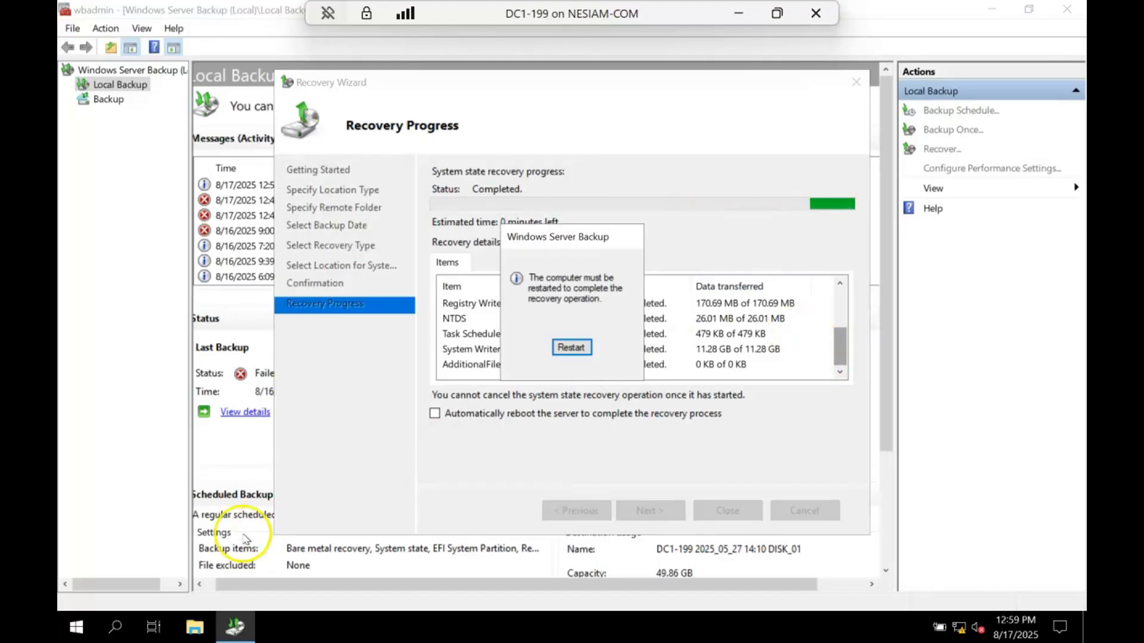
- Restart the server to complete the recovery operation
left_click(583, 349)
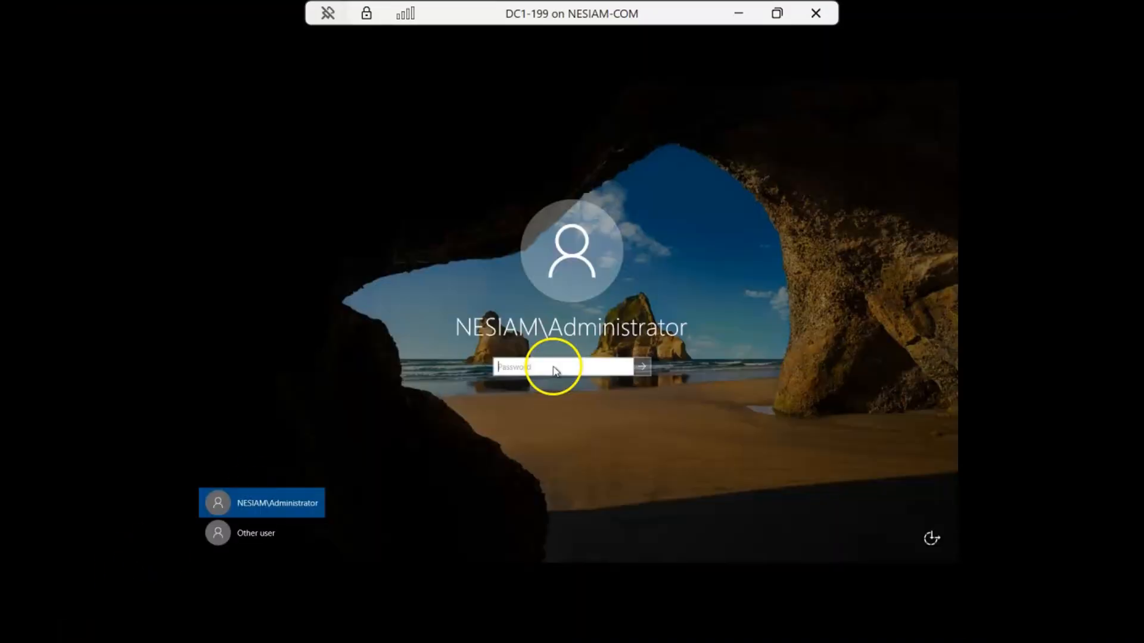
- Try to sign in as NESIAM\Administrator with the account password
left_click(554, 371)
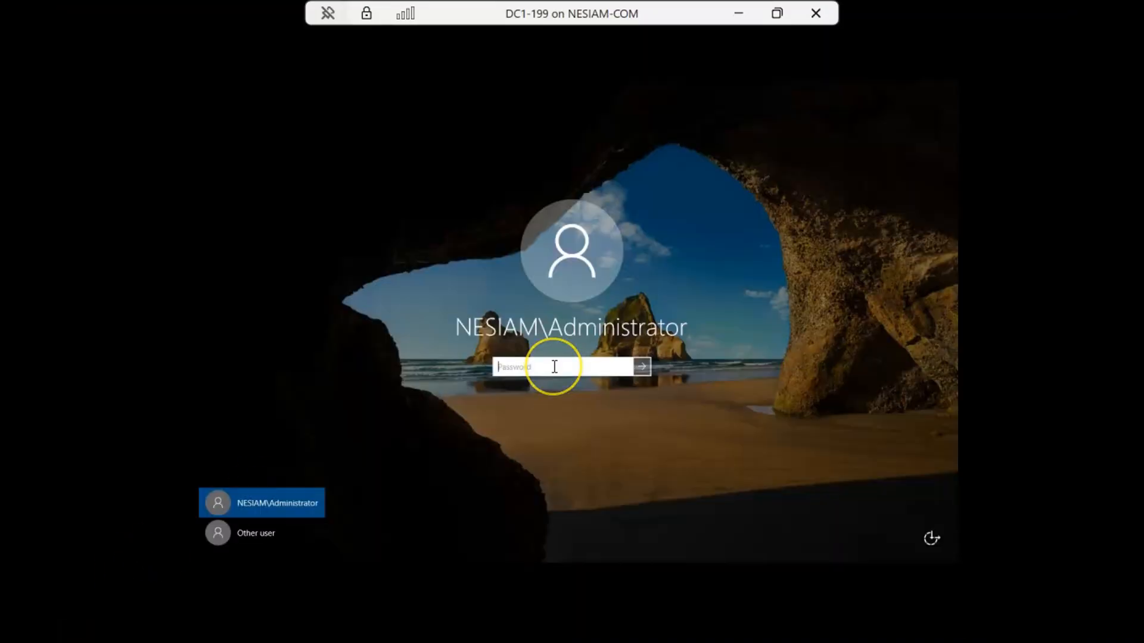
type("•••••••••")
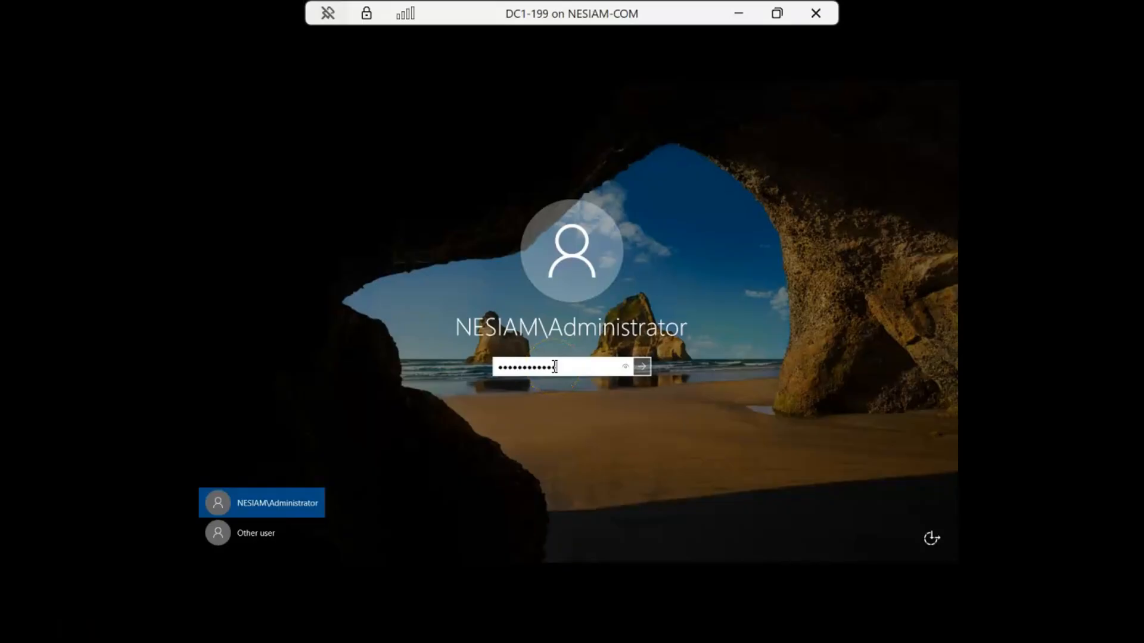
key("Return")
key("Return")
- Sign in as the other user .\Administrator with the account password, and bring up the wbadmin command window
left_click(263, 533)
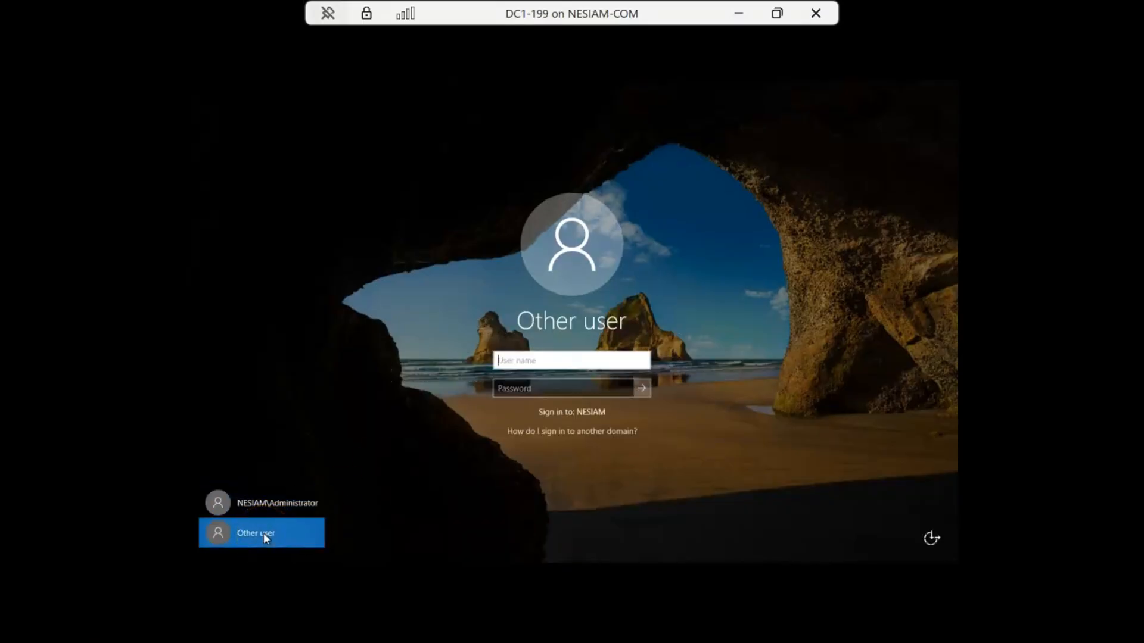
type(".\\Administrator")
key("Tab")
type("P@••••")
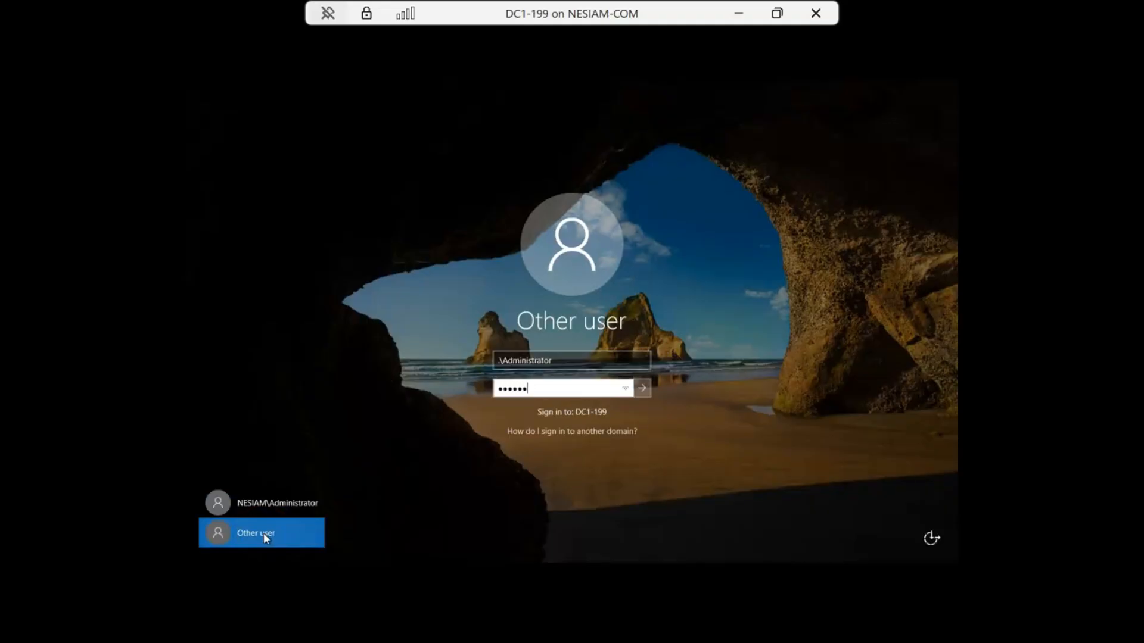
type("•••••••")
key("Return")
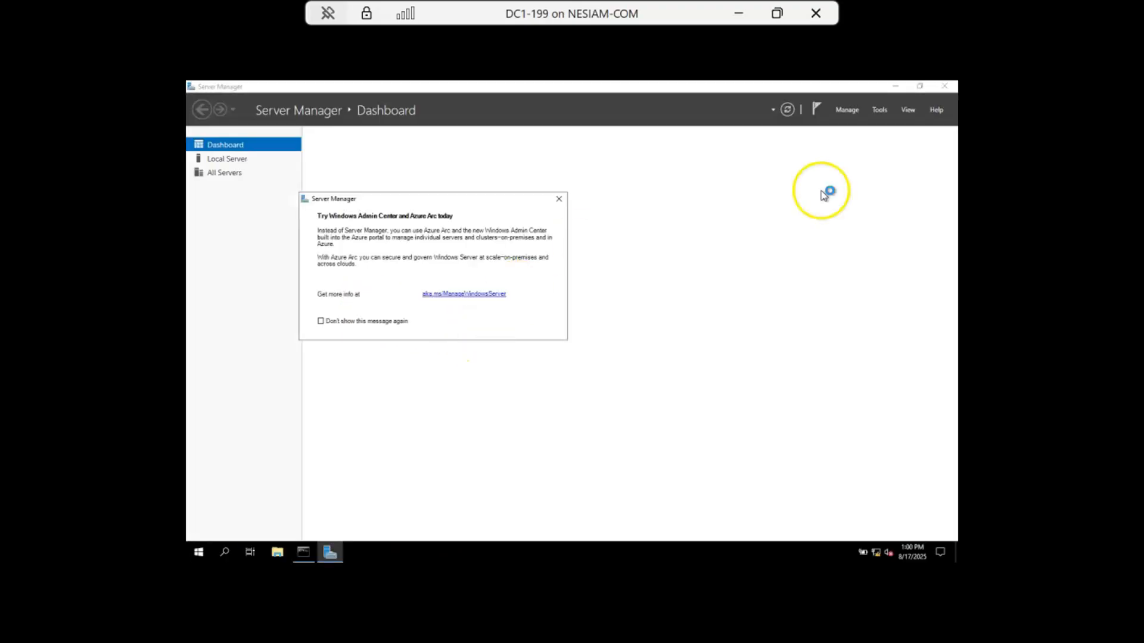
left_click(303, 552)
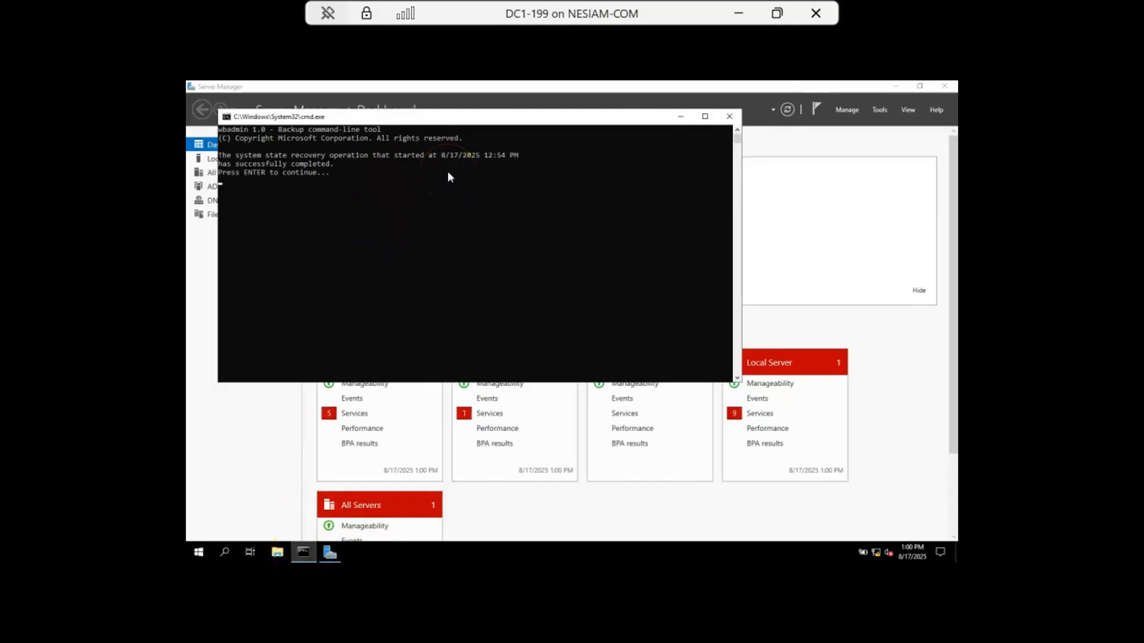
- Acknowledge the wbadmin recovery message to continue, and open a Command Prompt
key("Return")
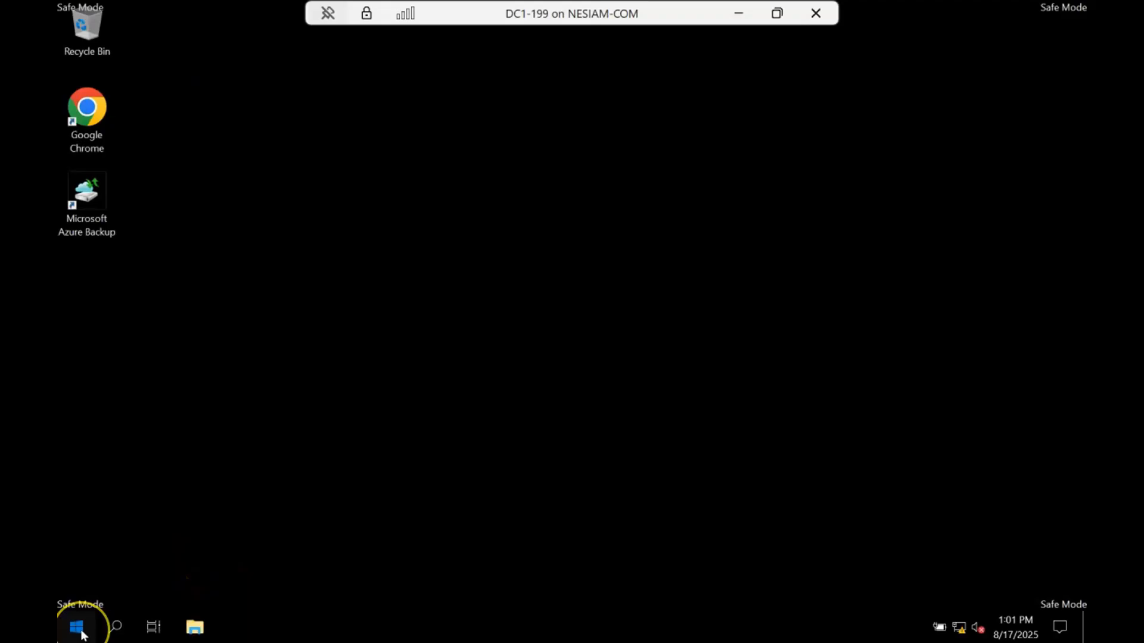
left_click(76, 627)
type("cmd")
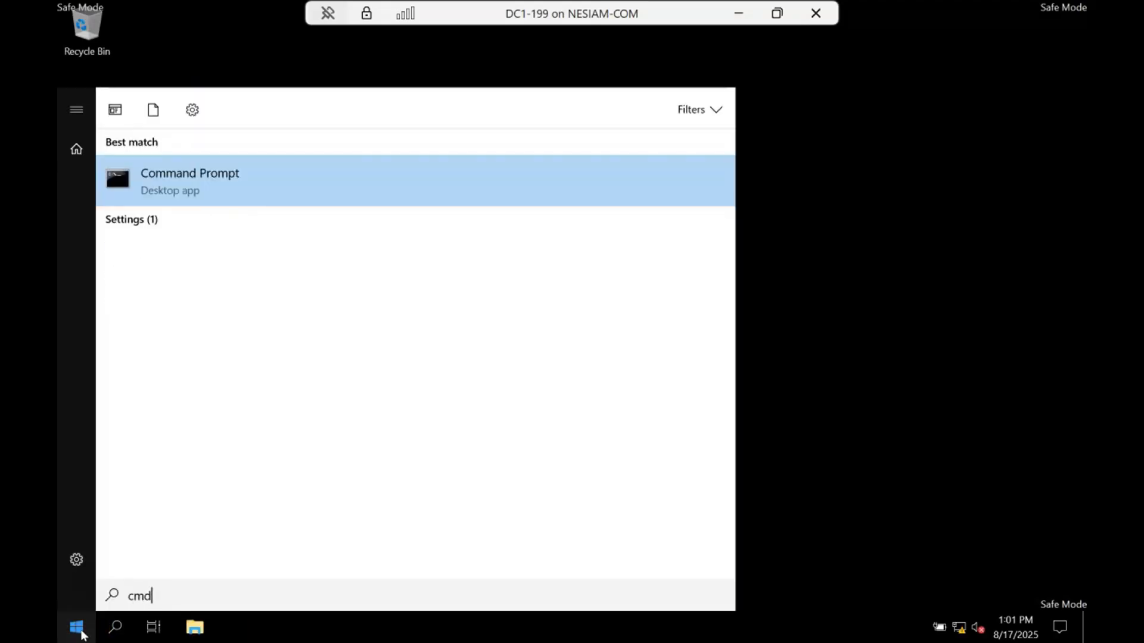
key("Return")
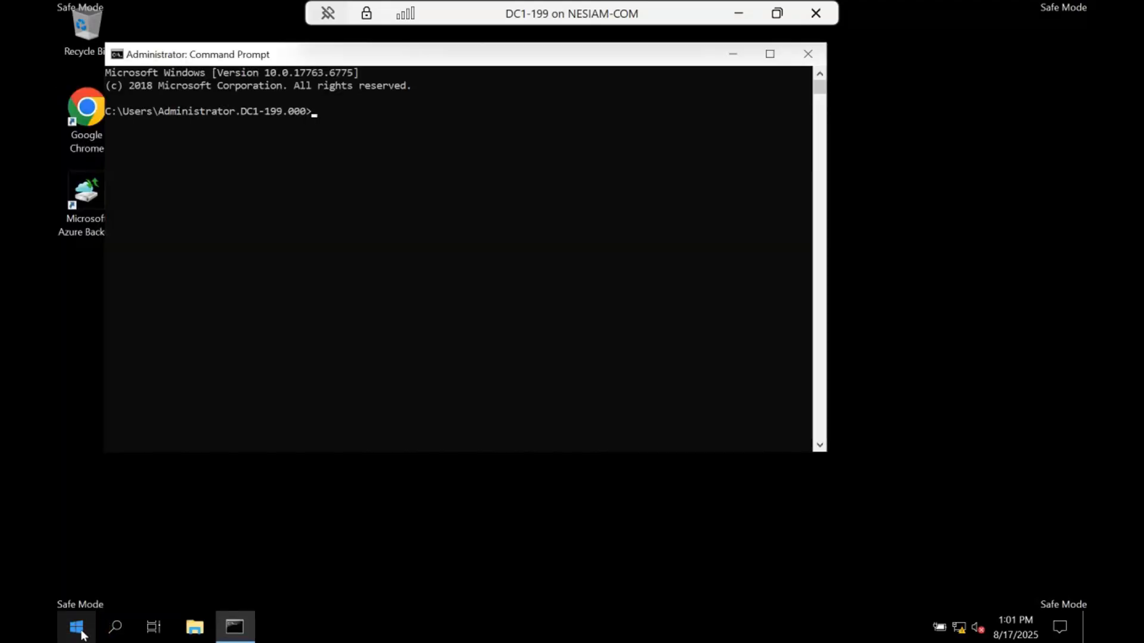
- Run msconfig to check the server's boot options, and cancel System Configuration without making changes
type("msconfig")
key("Return")
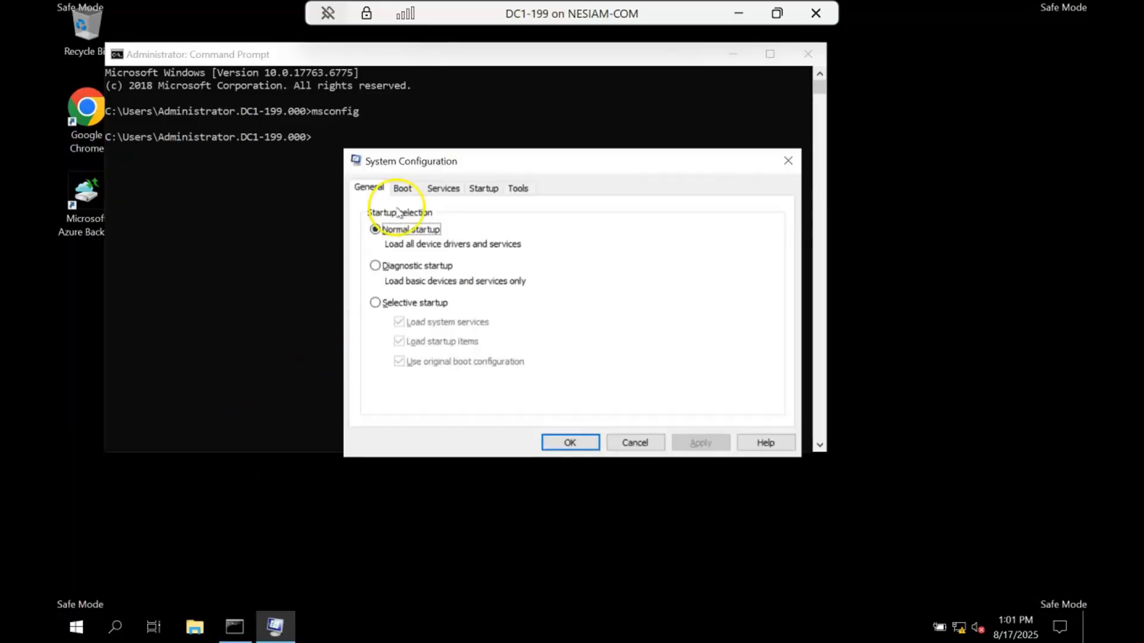
left_click(407, 189)
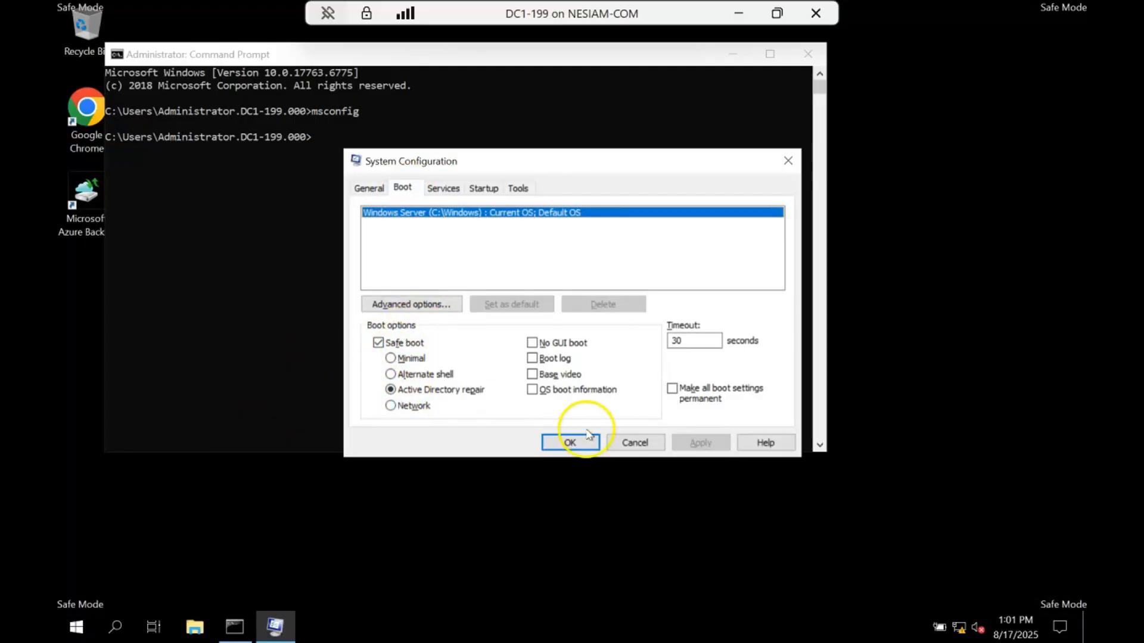
left_click(631, 444)
- Run bcdedit and examine the safeboot entry under Windows Boot Loader
type("b")
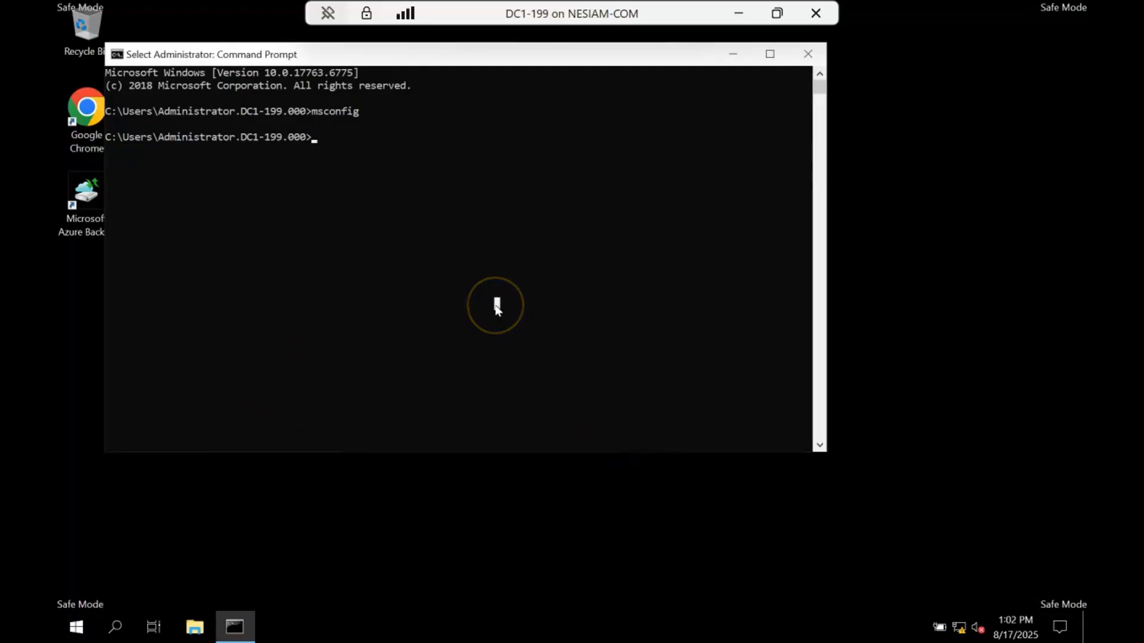
type("cdedit")
key("Return")
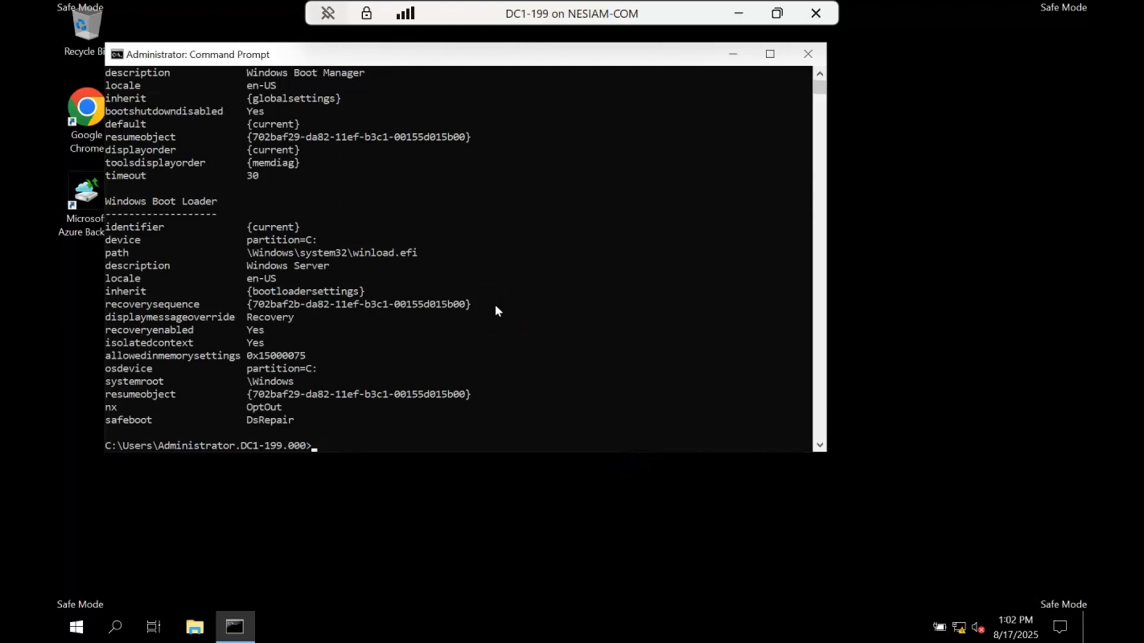
scroll(438, 289, "up", 3)
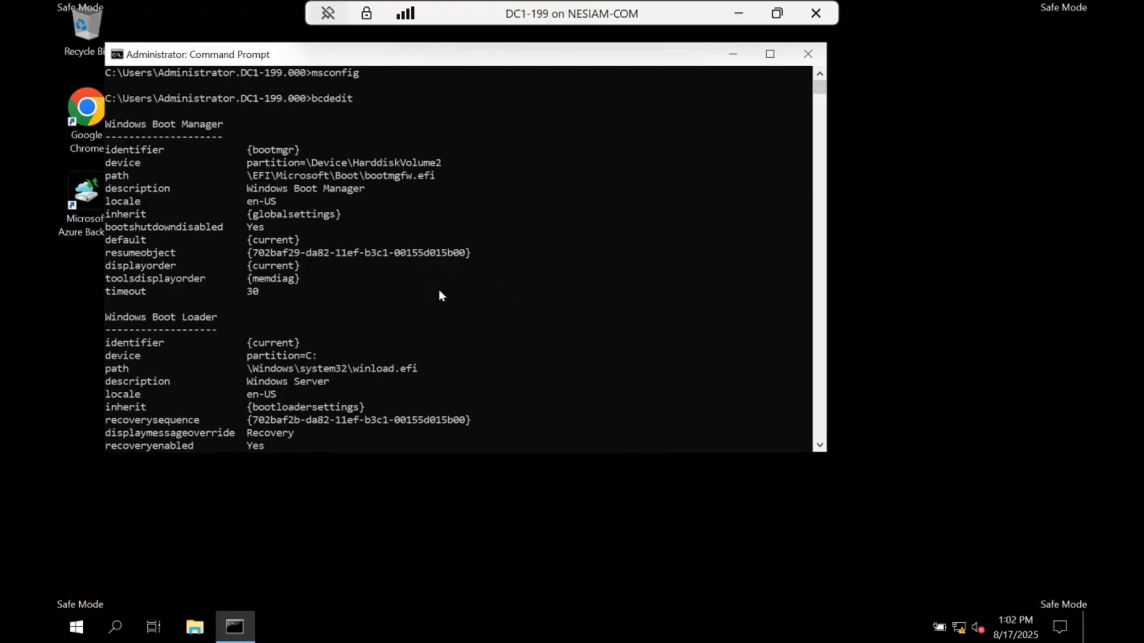
scroll(440, 292, "down", 4)
left_click_drag(216, 180, 112, 181)
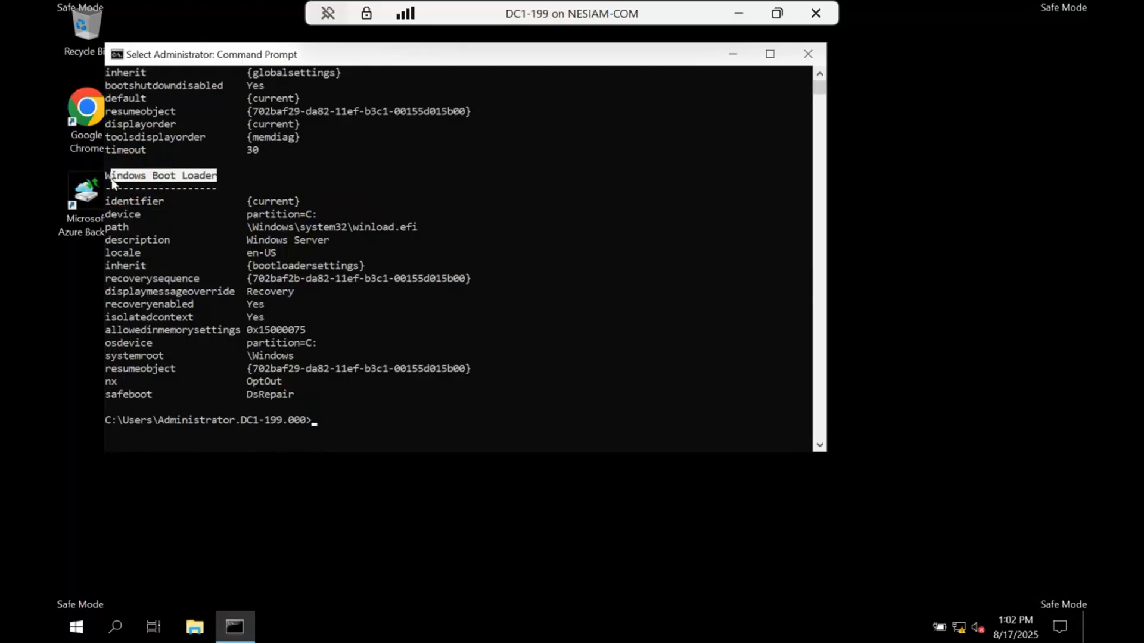
left_click_drag(157, 397, 109, 399)
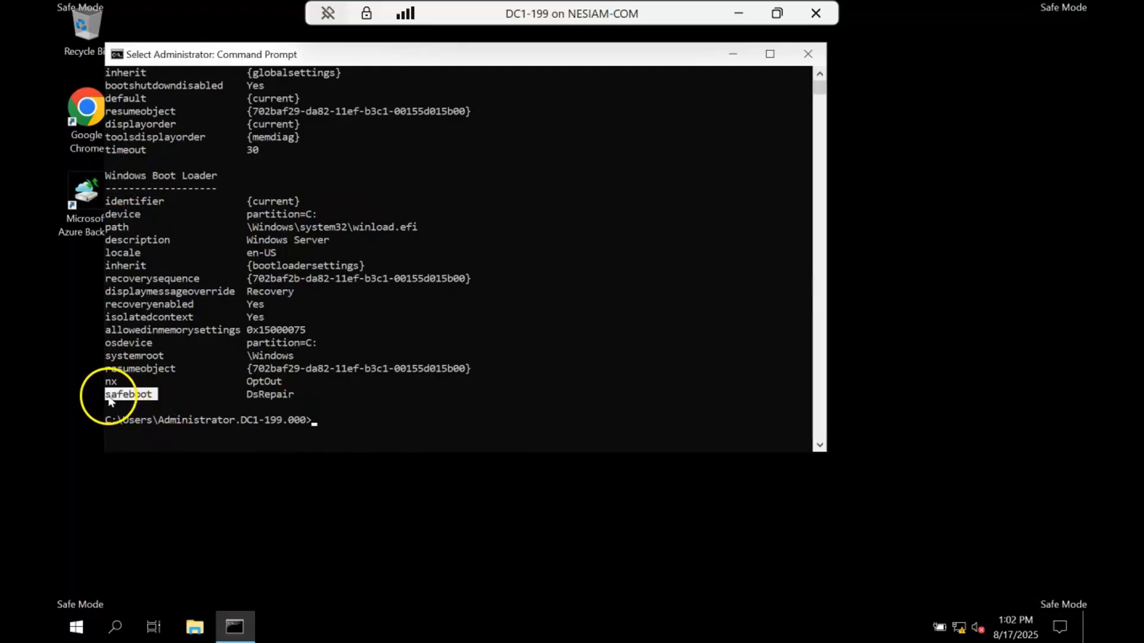
left_click_drag(302, 404, 242, 395)
left_click(240, 393)
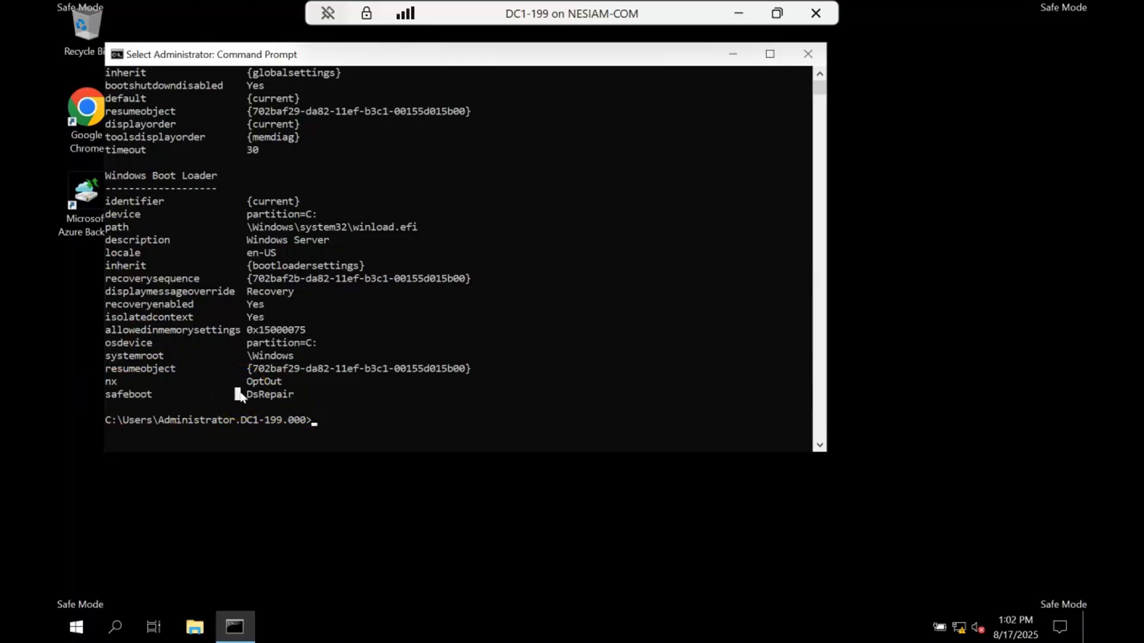
- Remove the safe boot setting from the boot loader with bcdedit /deletevalue safeboot
left_click(733, 395)
left_click(732, 395)
key("Escape")
type("bcde")
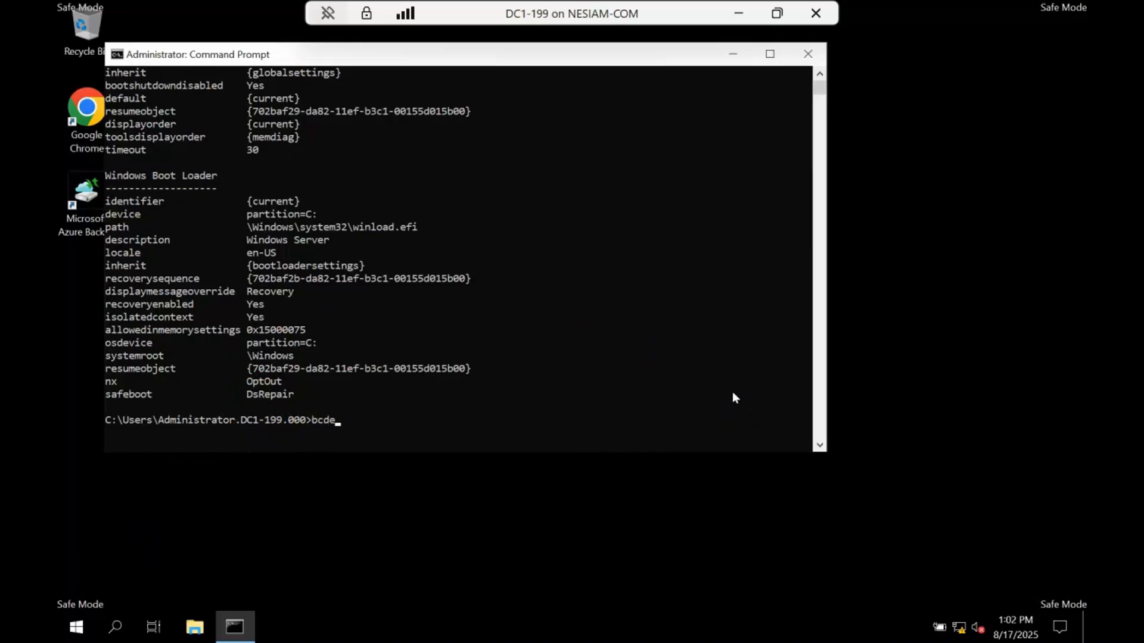
type("dit /deletevalue safeboot")
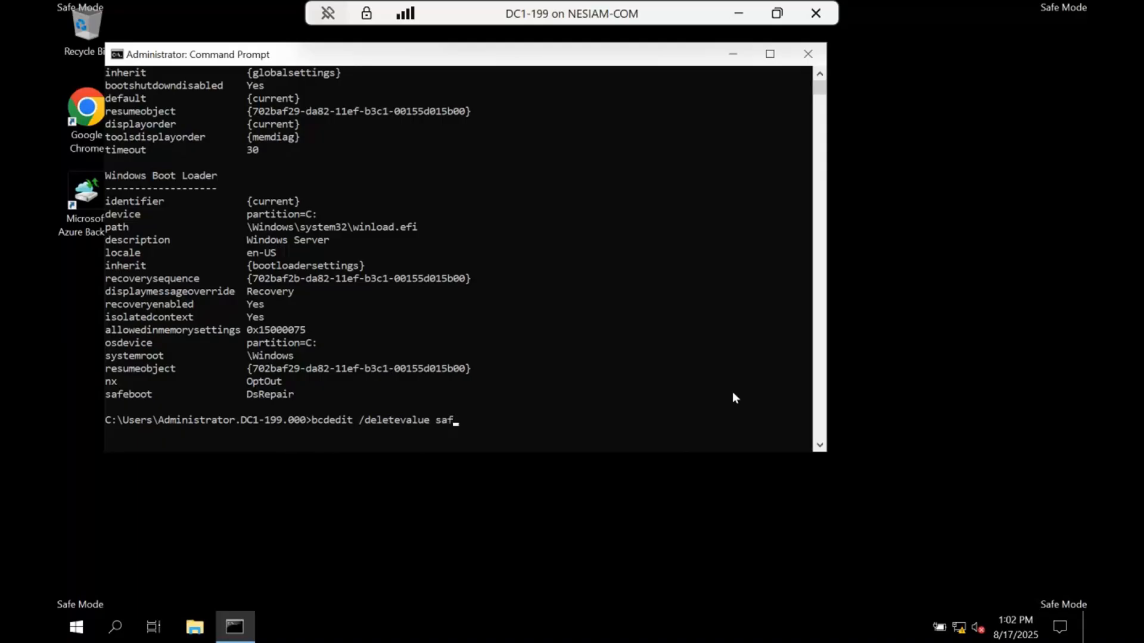
key("Return")
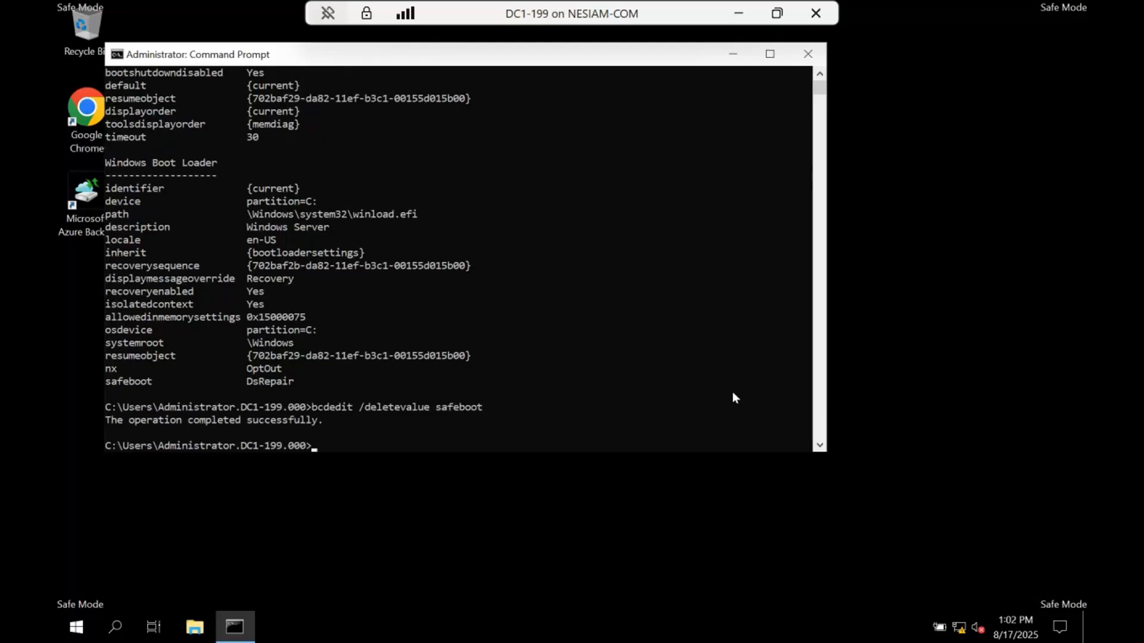
- Exit the Command Prompt and restart the server with the reason Other (Unplanned)
type("exit")
key("Return")
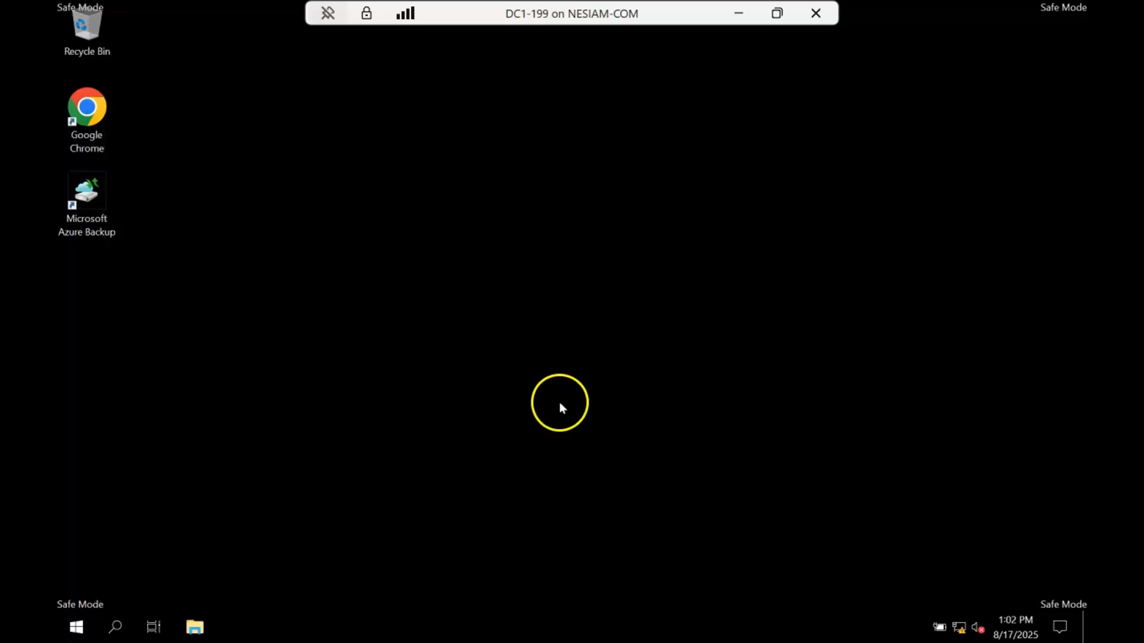
right_click(76, 627)
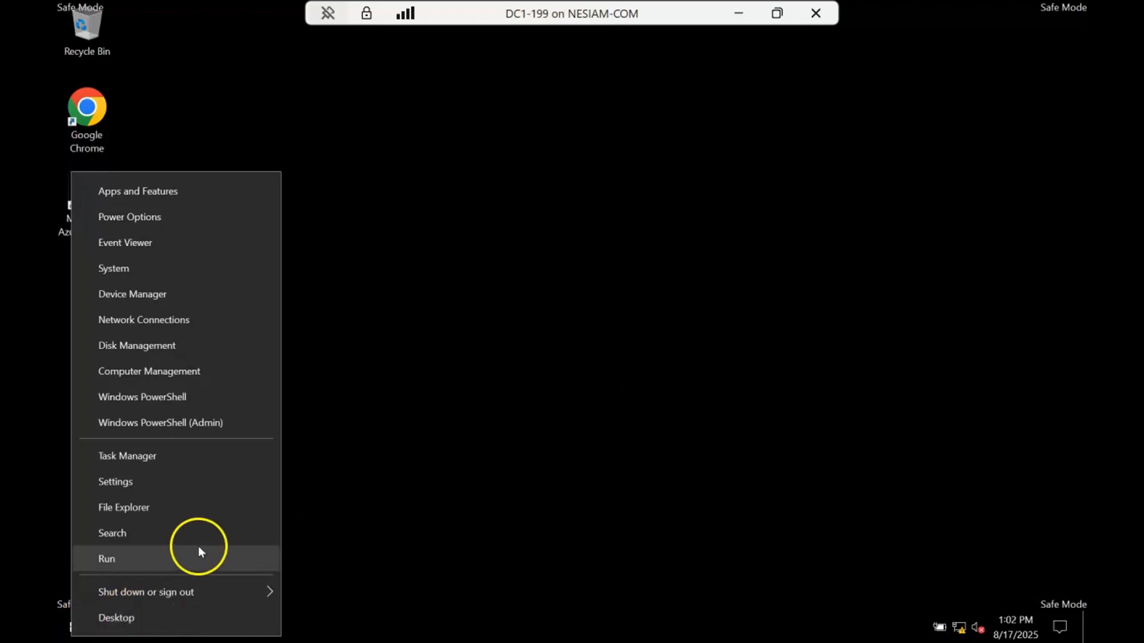
mouse_move(280, 594)
left_click(324, 588)
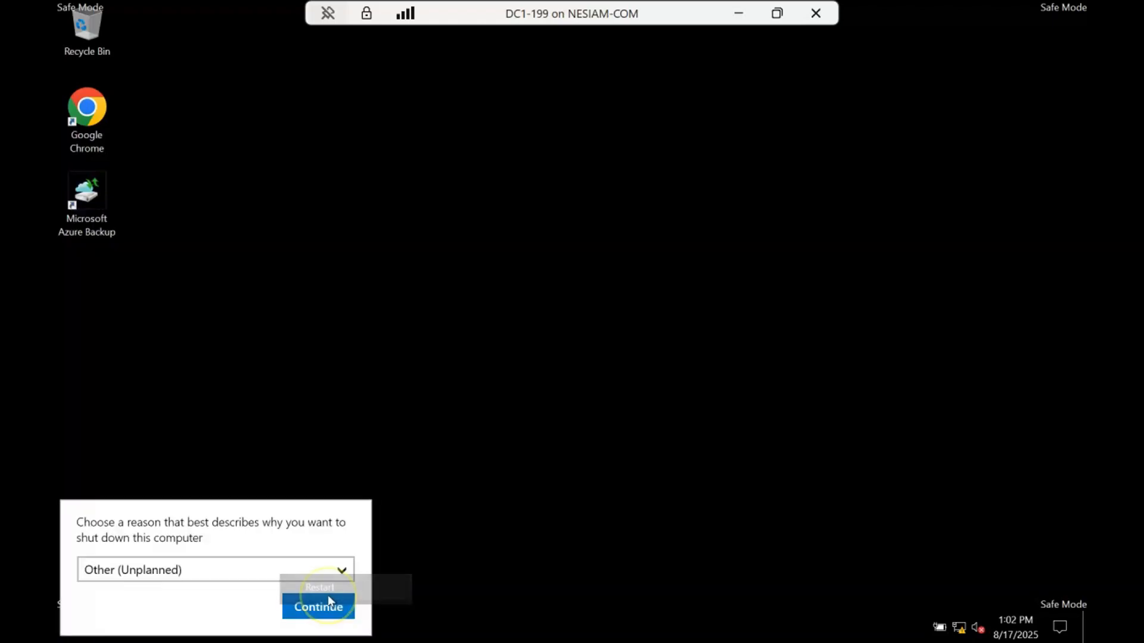
left_click(322, 605)
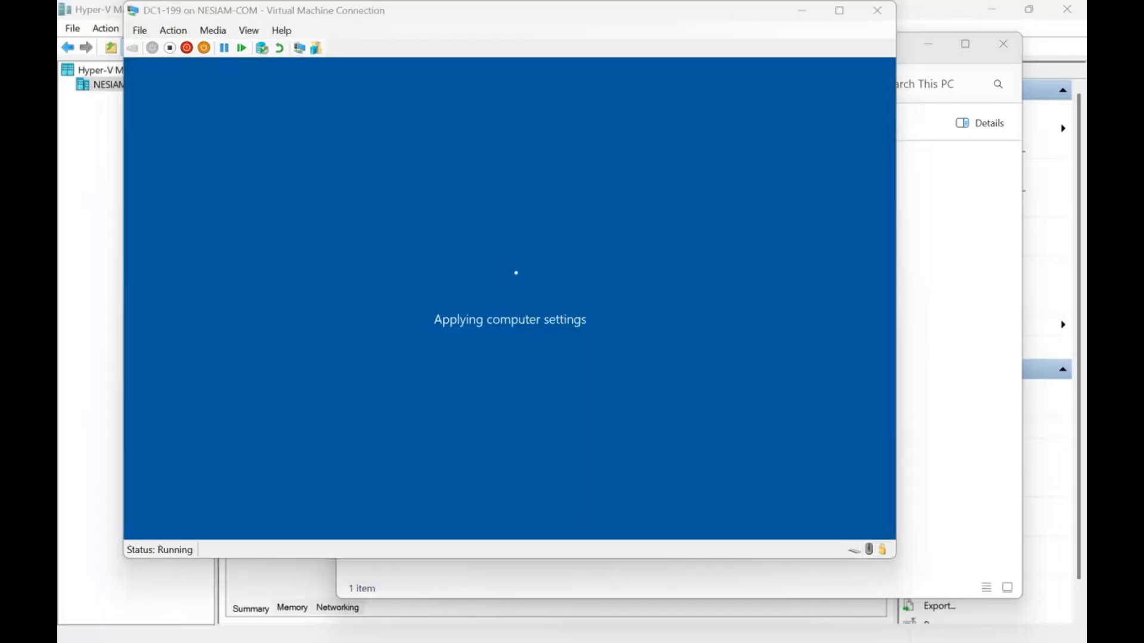
- Switch the DC1-199 virtual machine to full screen and sign in as NESIAM\Administrator with the account password
left_click(839, 10)
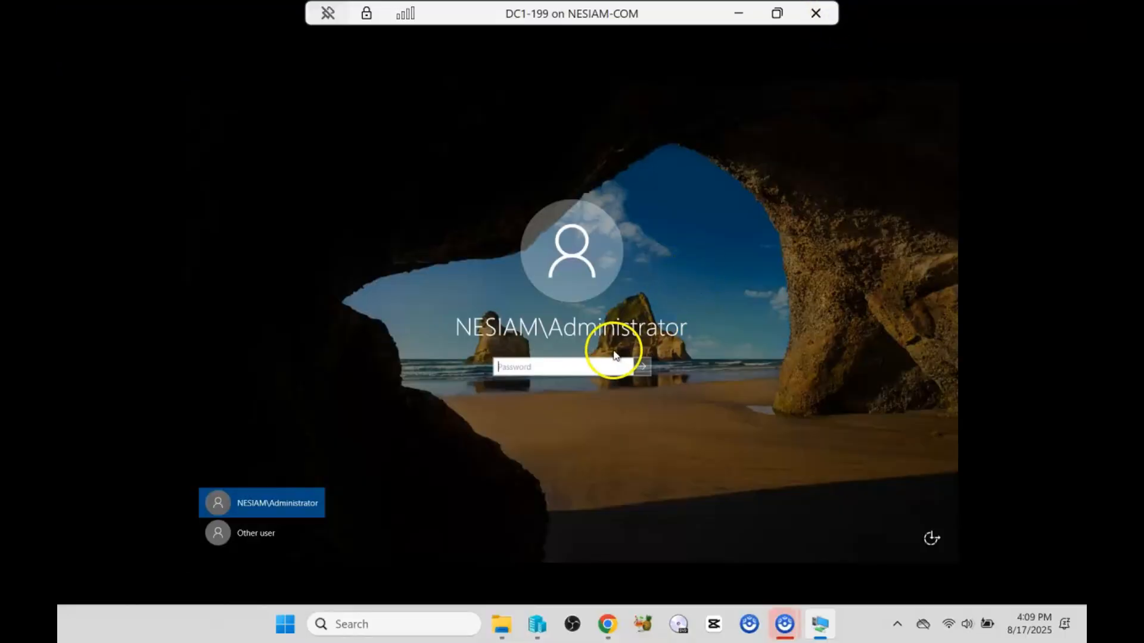
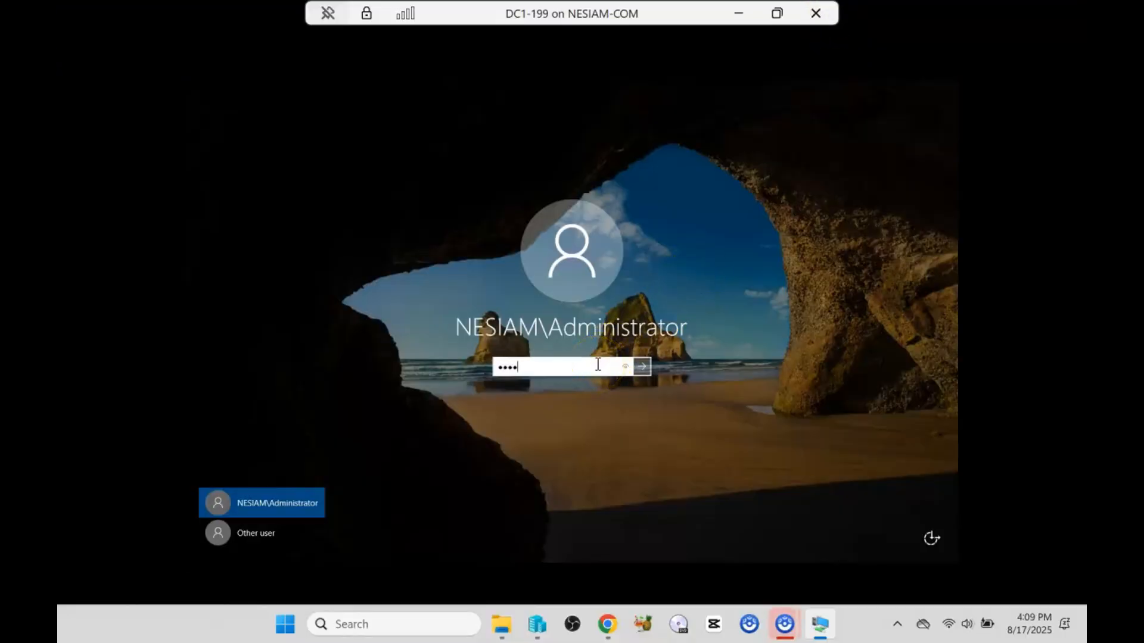
key("Return")
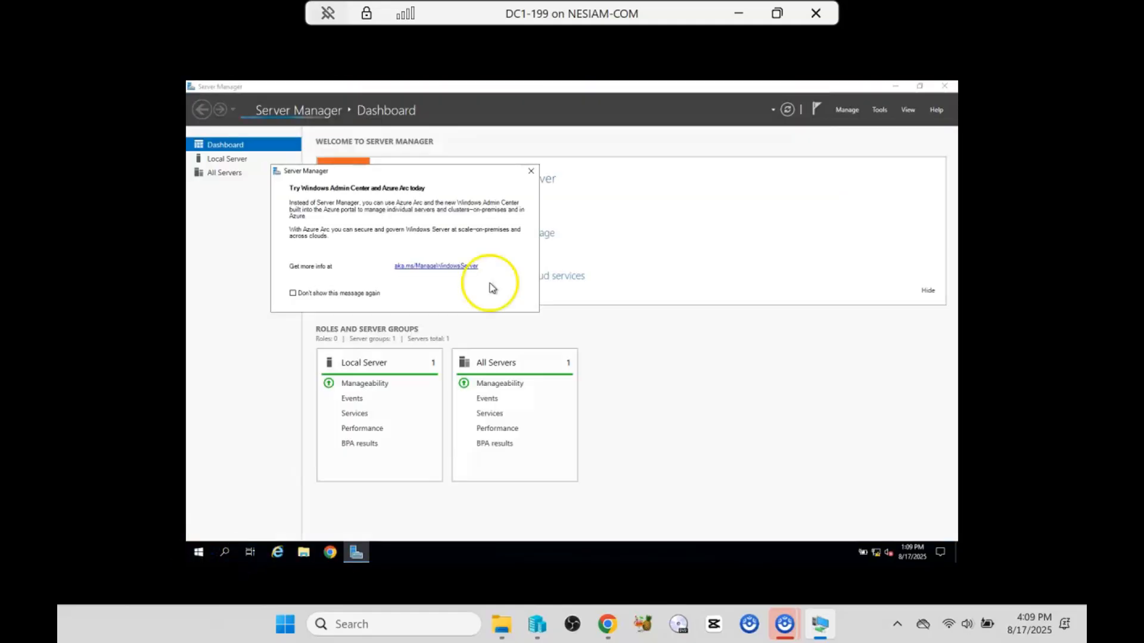
- Close Server Manager and refit the virtual machine's desktop by restoring and maximizing its connection window
left_click(944, 86)
left_click(776, 13)
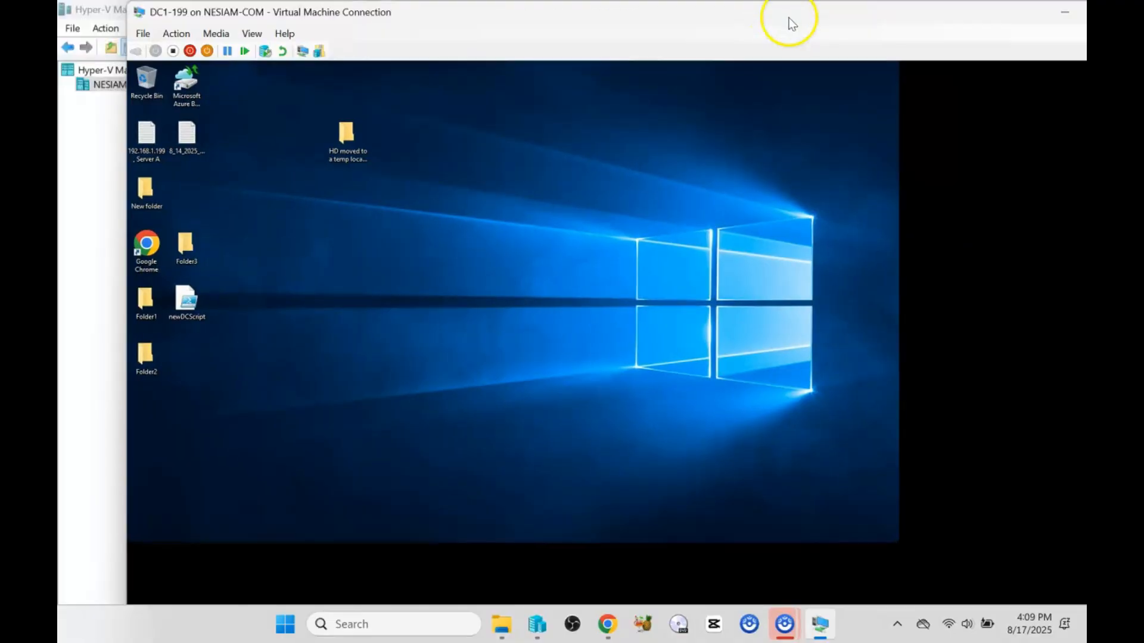
double_click(939, 14)
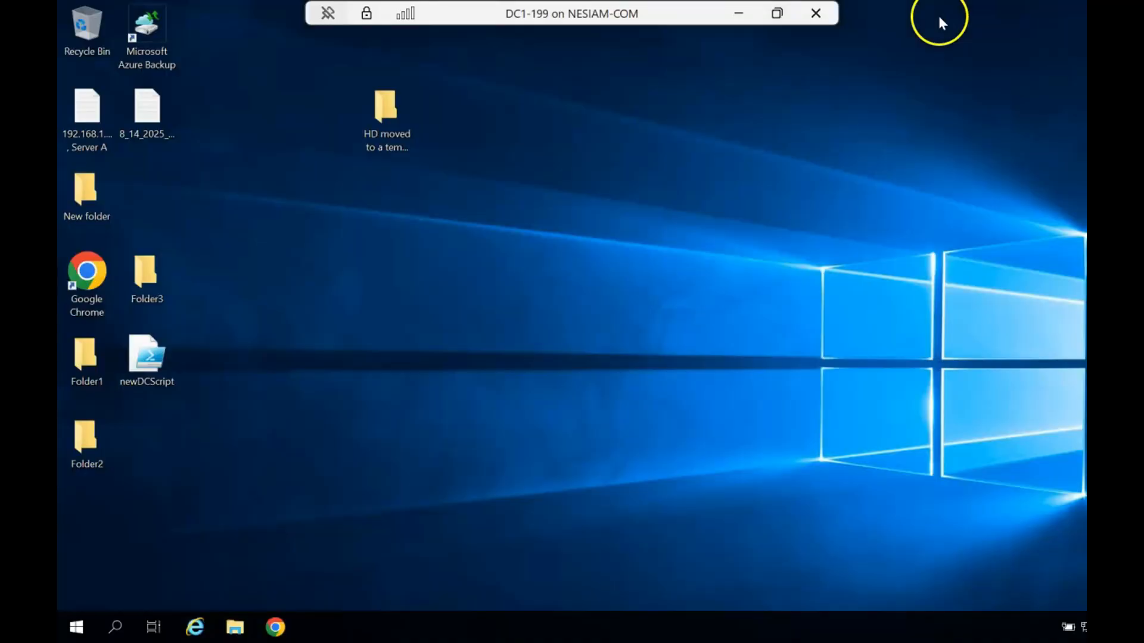
- Open Active Directory Users and Computers and select User-Admin and User-Regular in the Users container to check them
left_click(76, 626)
type("use")
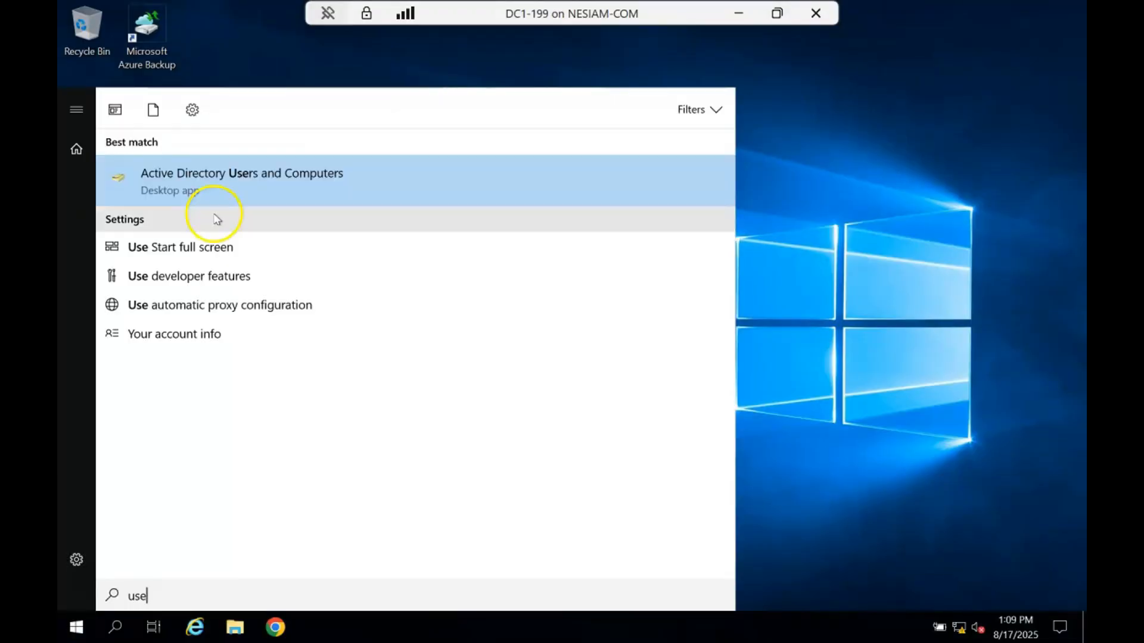
left_click(234, 177)
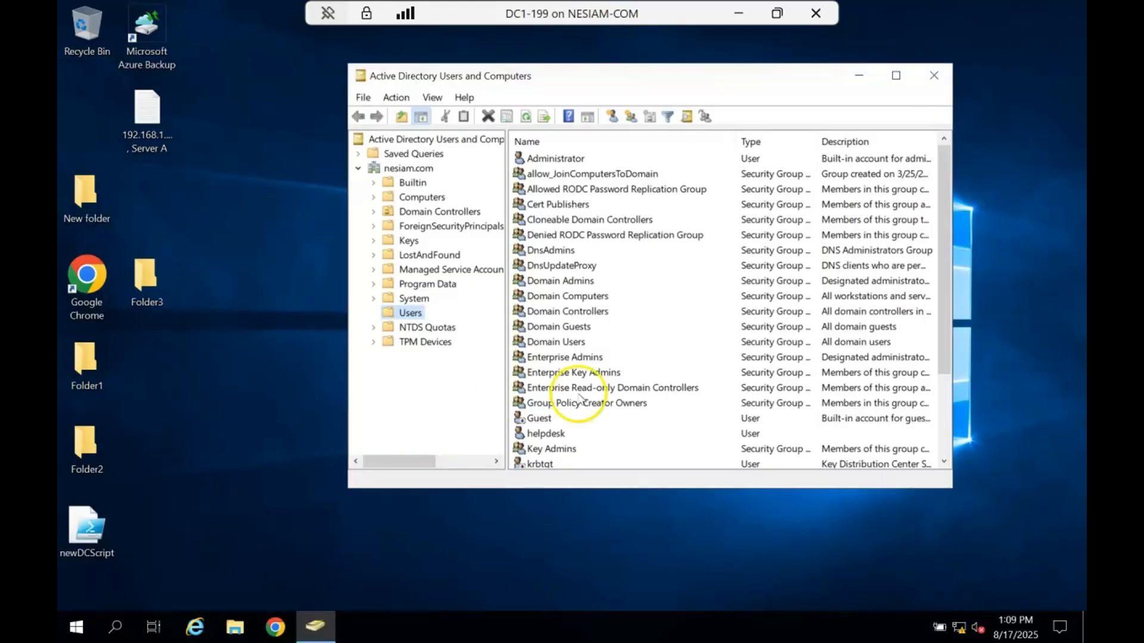
scroll(580, 400, "down", 3)
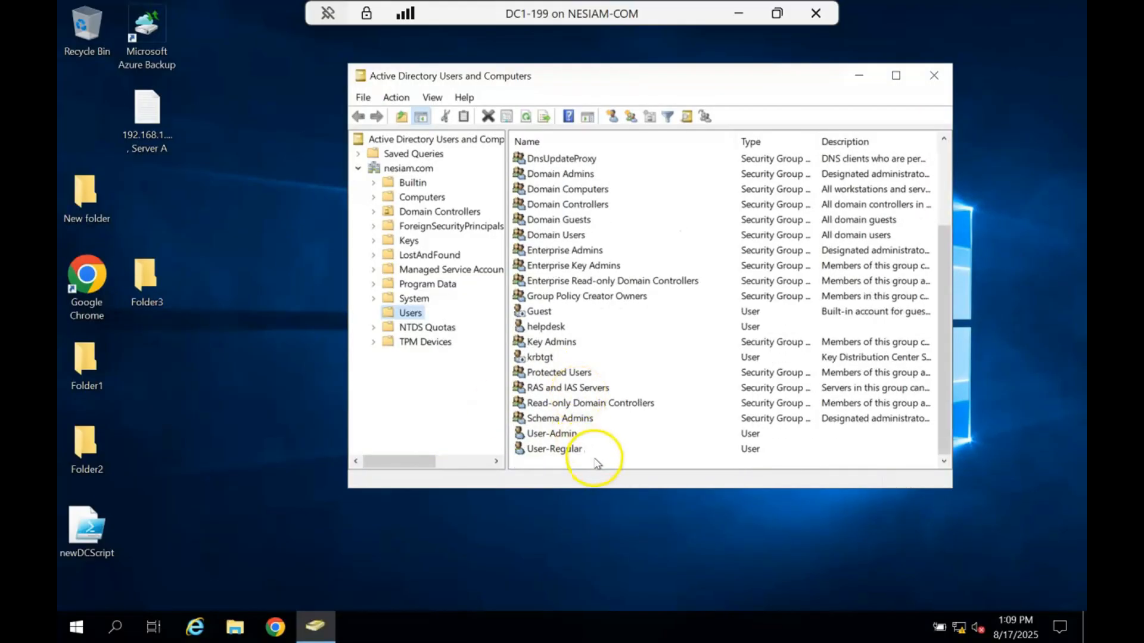
left_click_drag(598, 465, 545, 435)
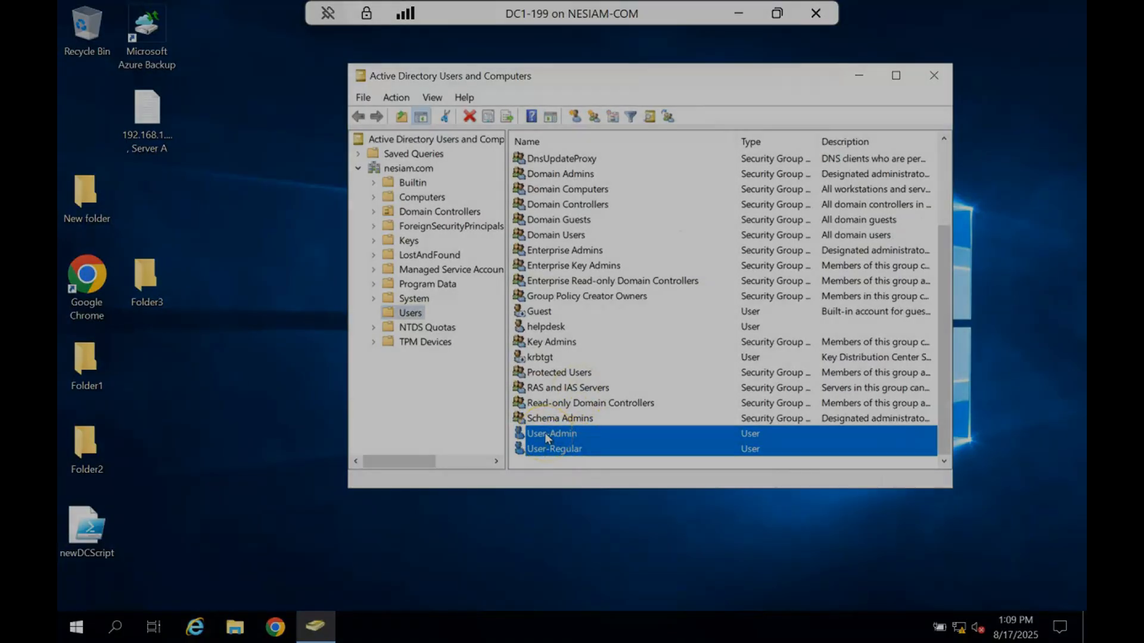